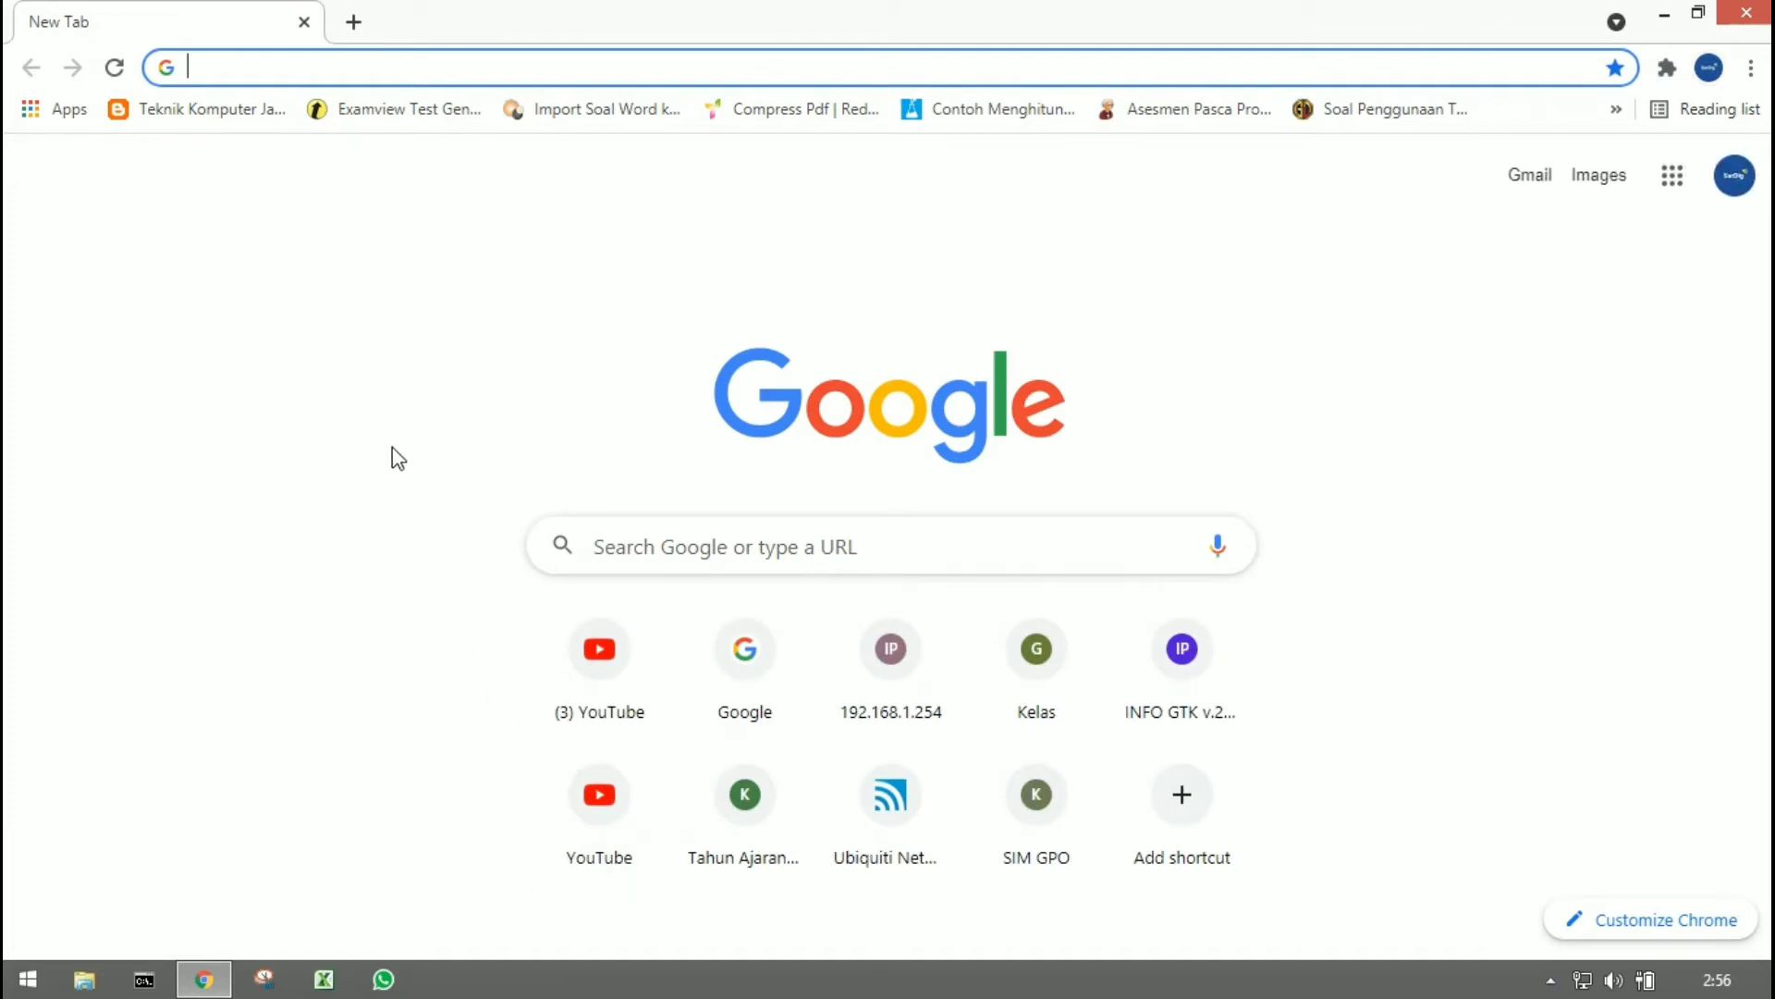
Run a speed test on speedtest.net: ping 21 ms, download 41.36 Mbps, upload 2.15 Mbps.
{"action": "type", "text": "speedtest.net"}
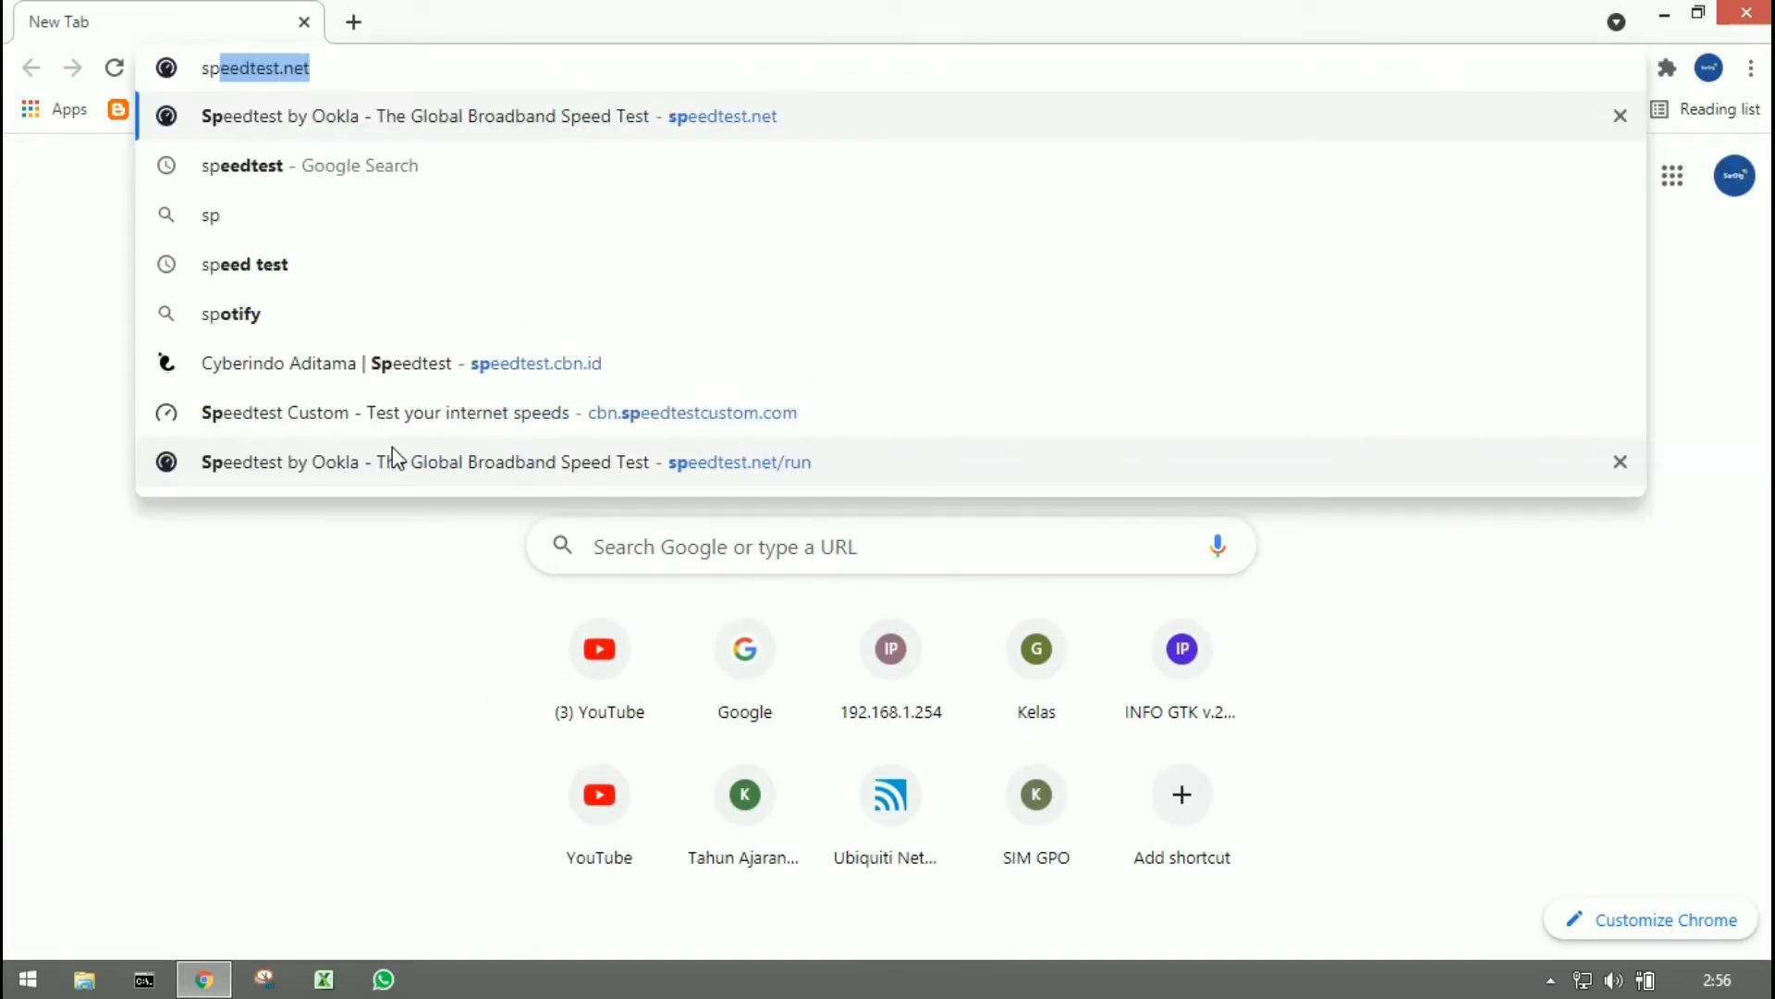
{"action": "key", "text": "Return"}
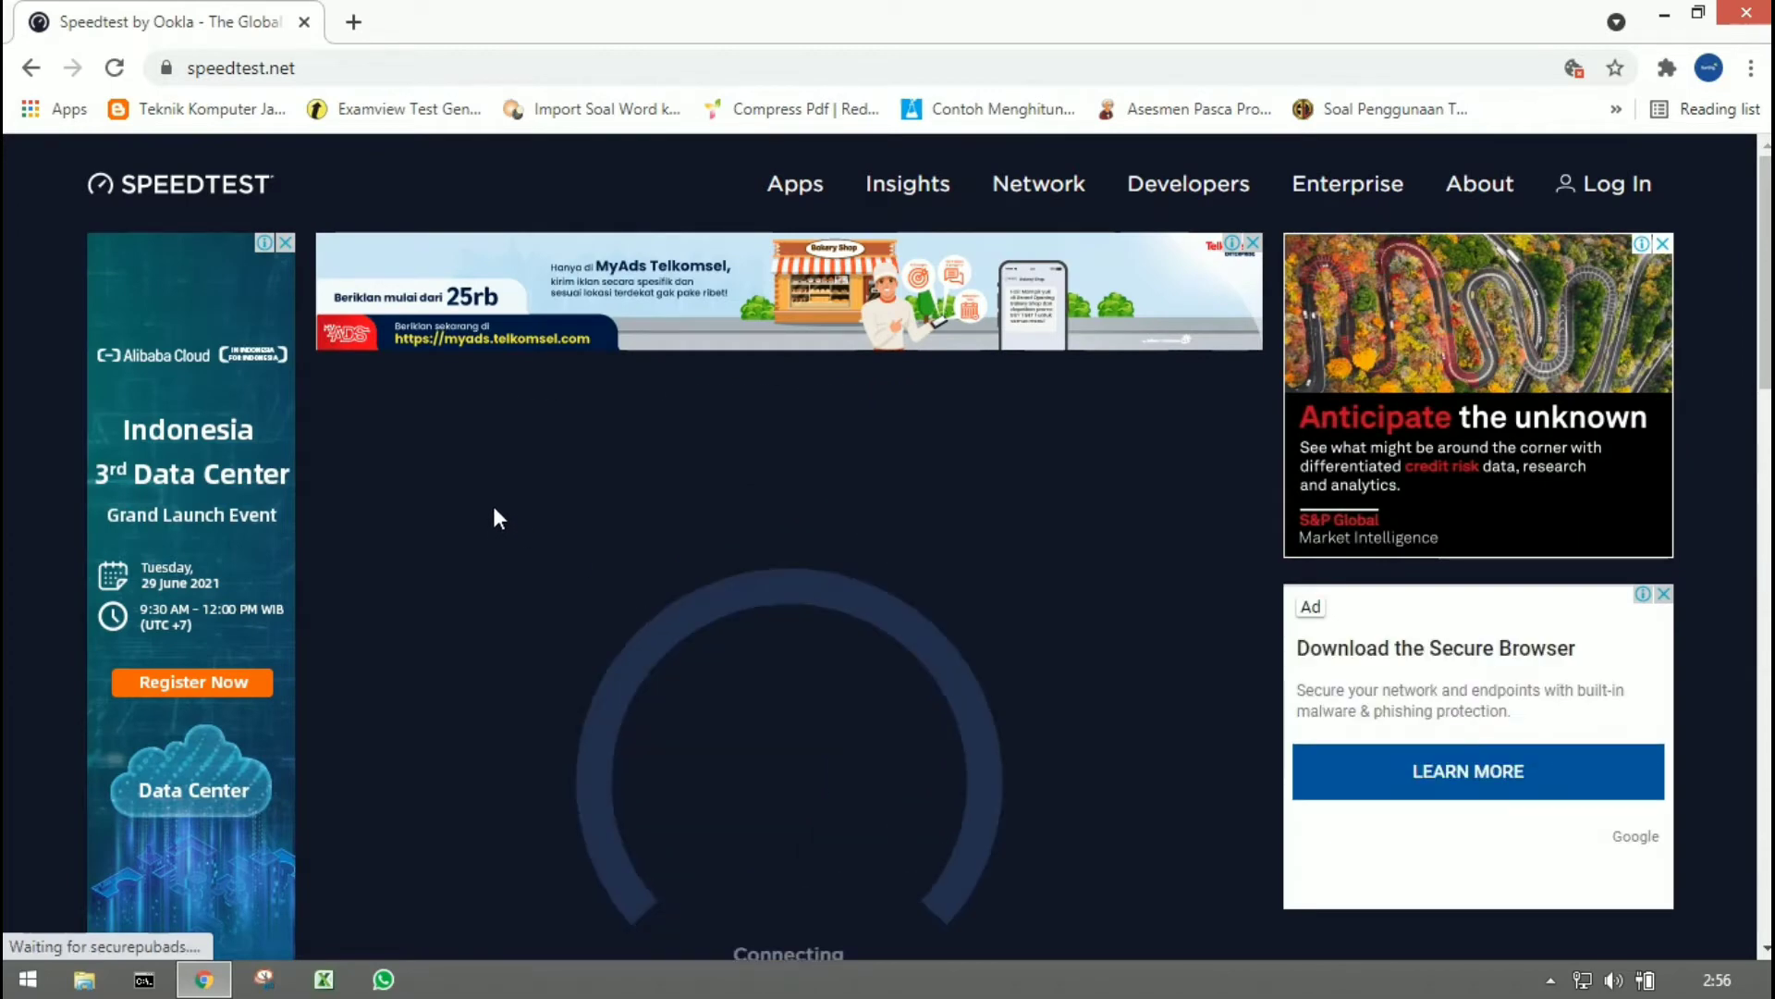
{"action": "scroll", "coordinate": [557, 492], "scroll_direction": "down", "scroll_amount": 1}
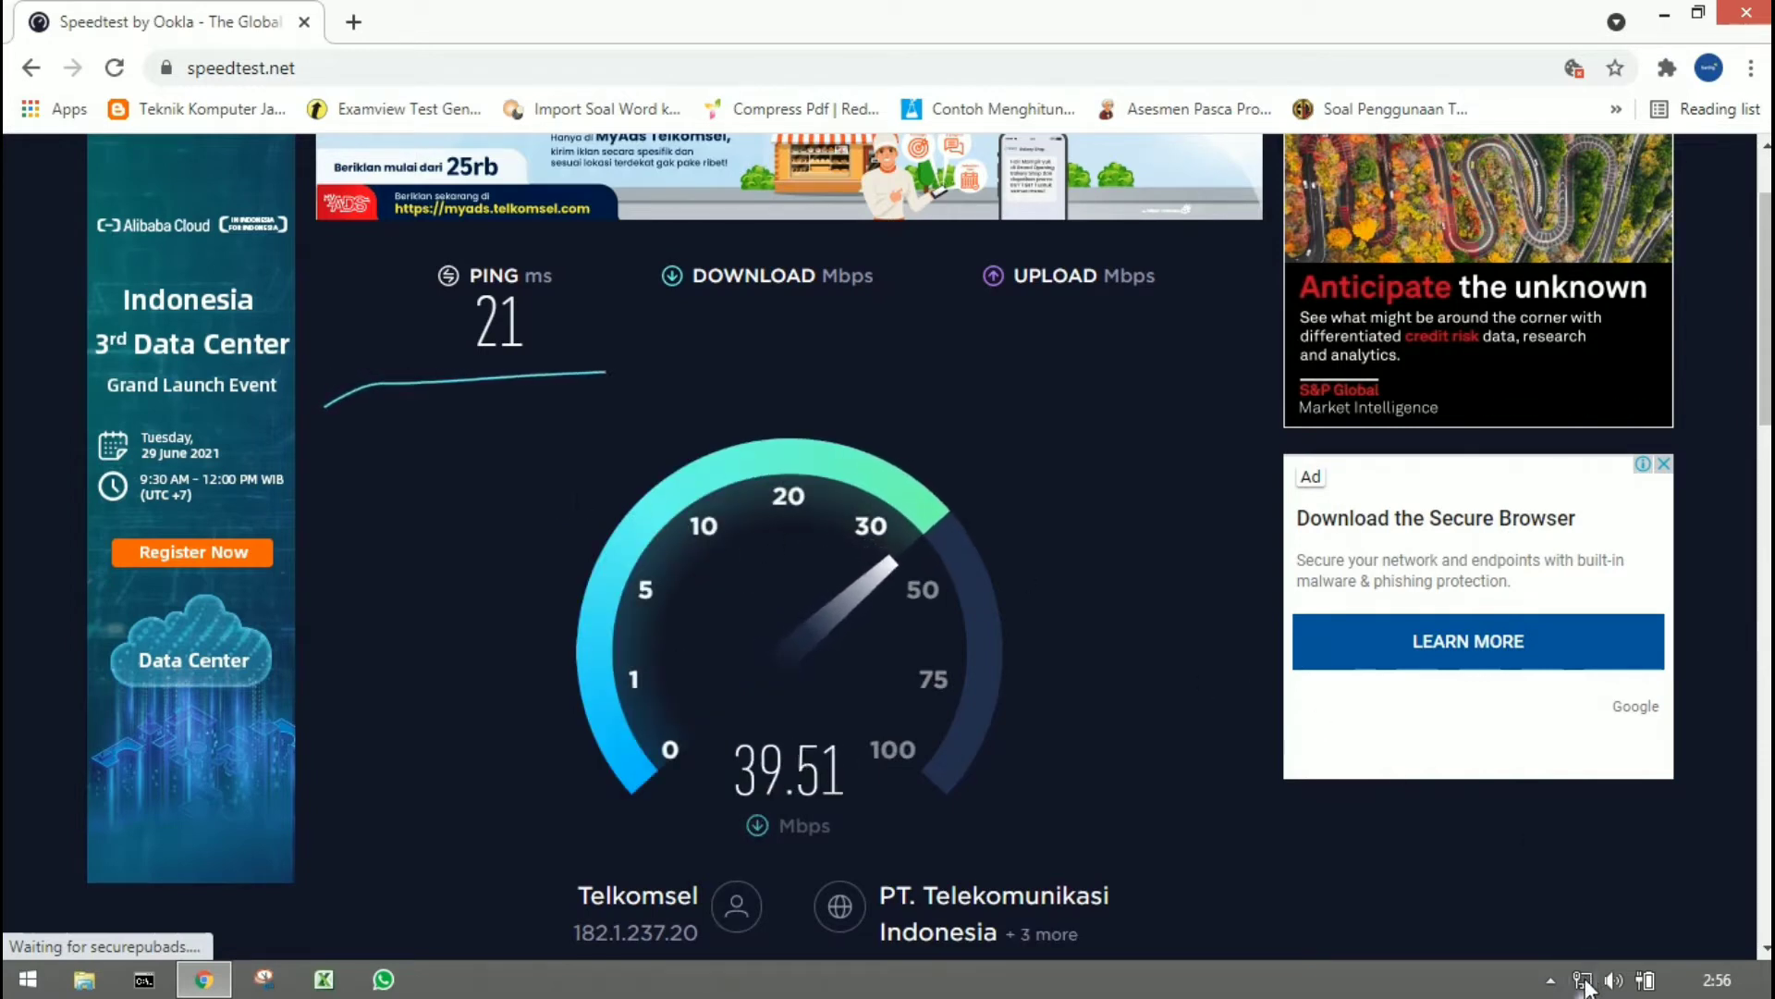
{"action": "mouse_move", "coordinate": [1584, 978]}
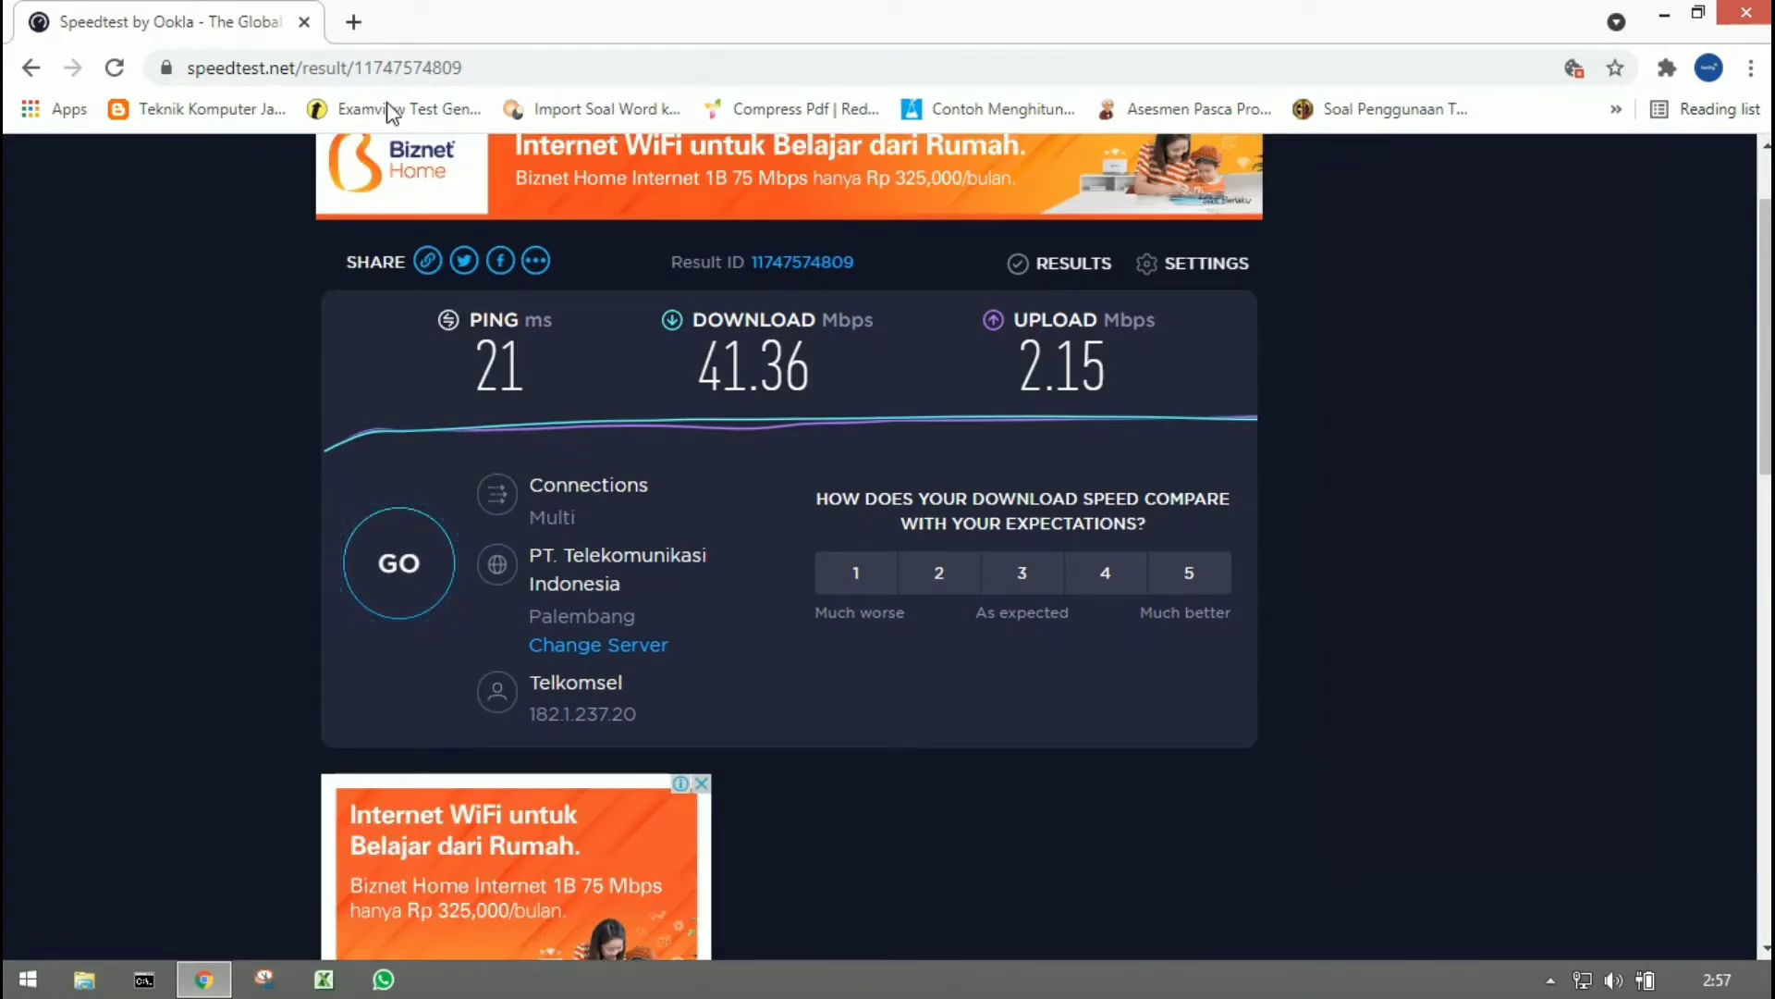
Load the router's web page at 192.168.0.1 in a new tab.
{"action": "left_click", "coordinate": [353, 22]}
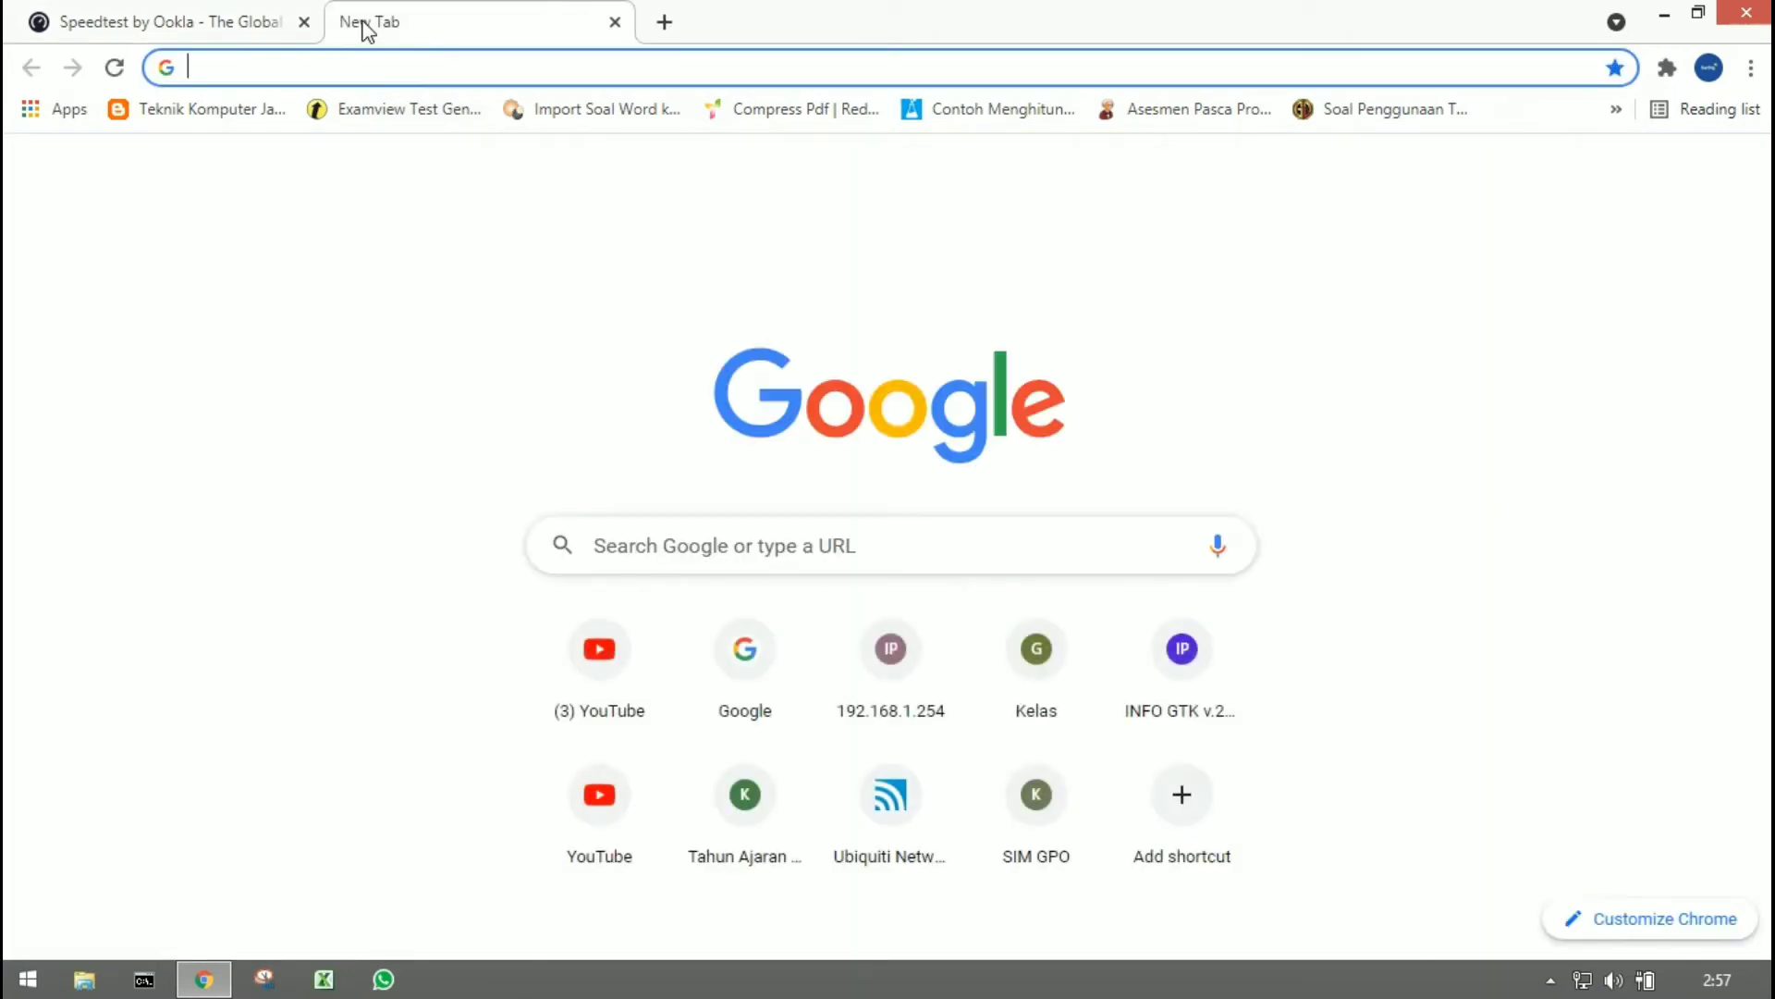
{"action": "type", "text": "19"}
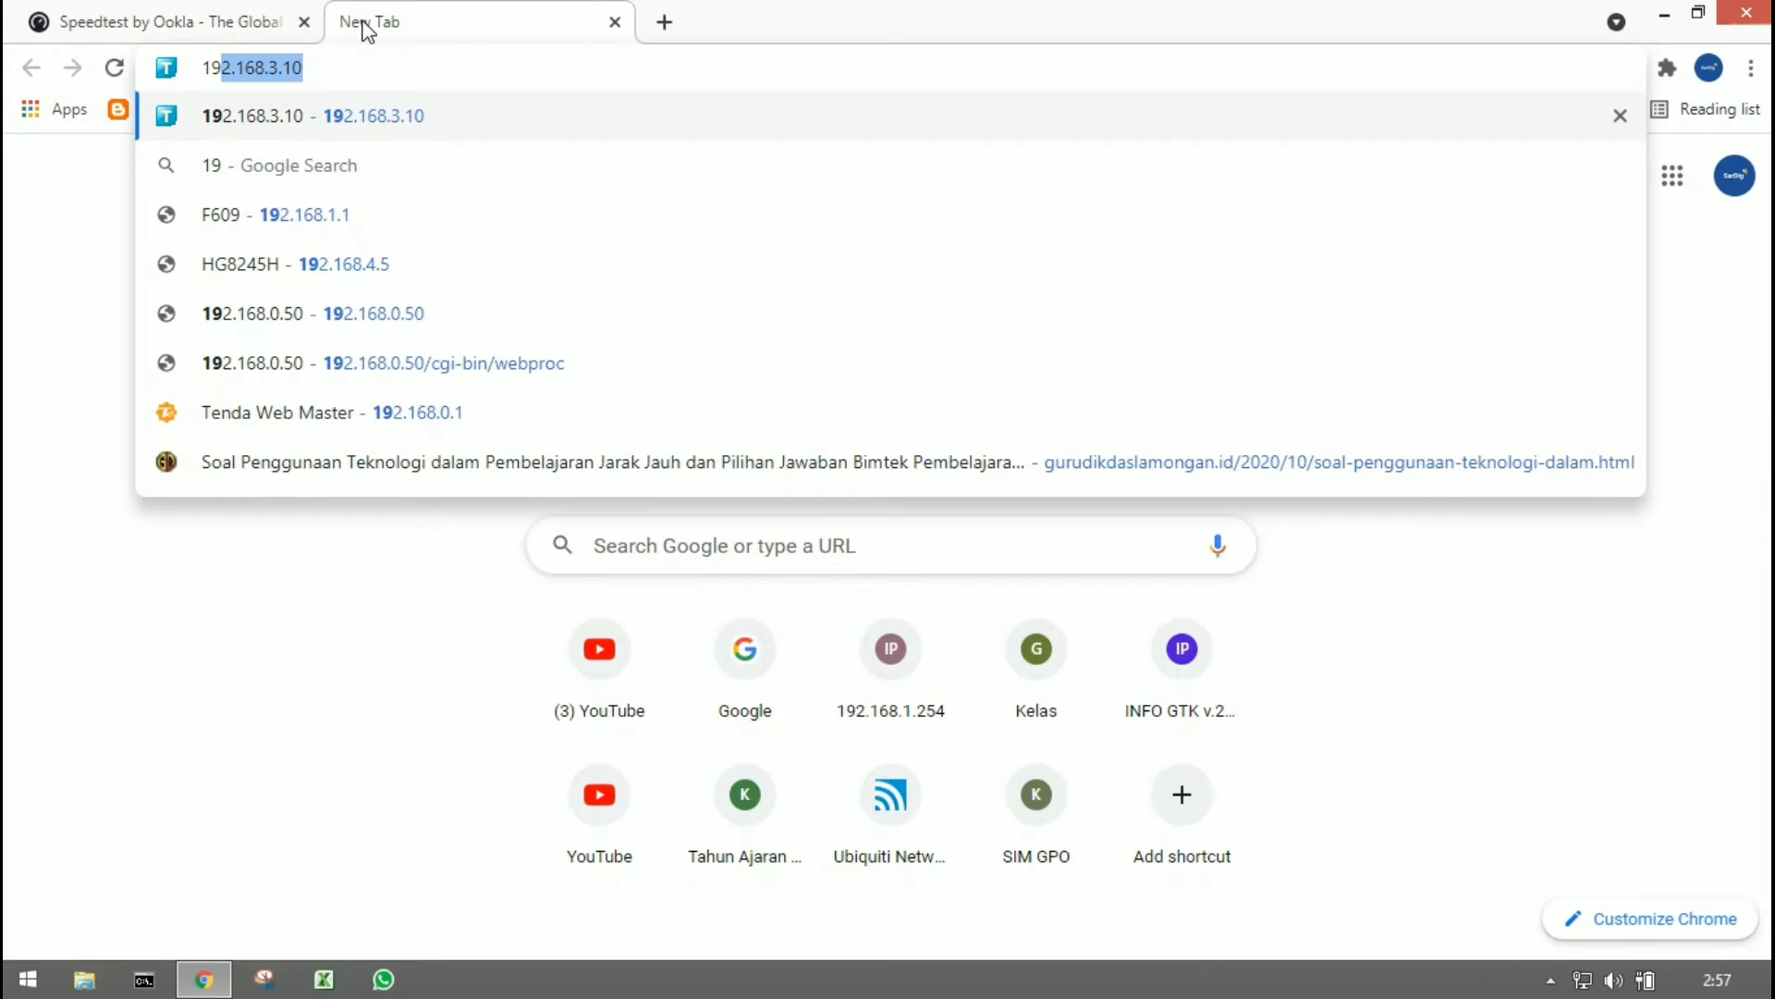
{"action": "type", "text": "2.168.3"}
{"action": "key", "text": "BackSpace"}
{"action": "key", "text": "BackSpace"}
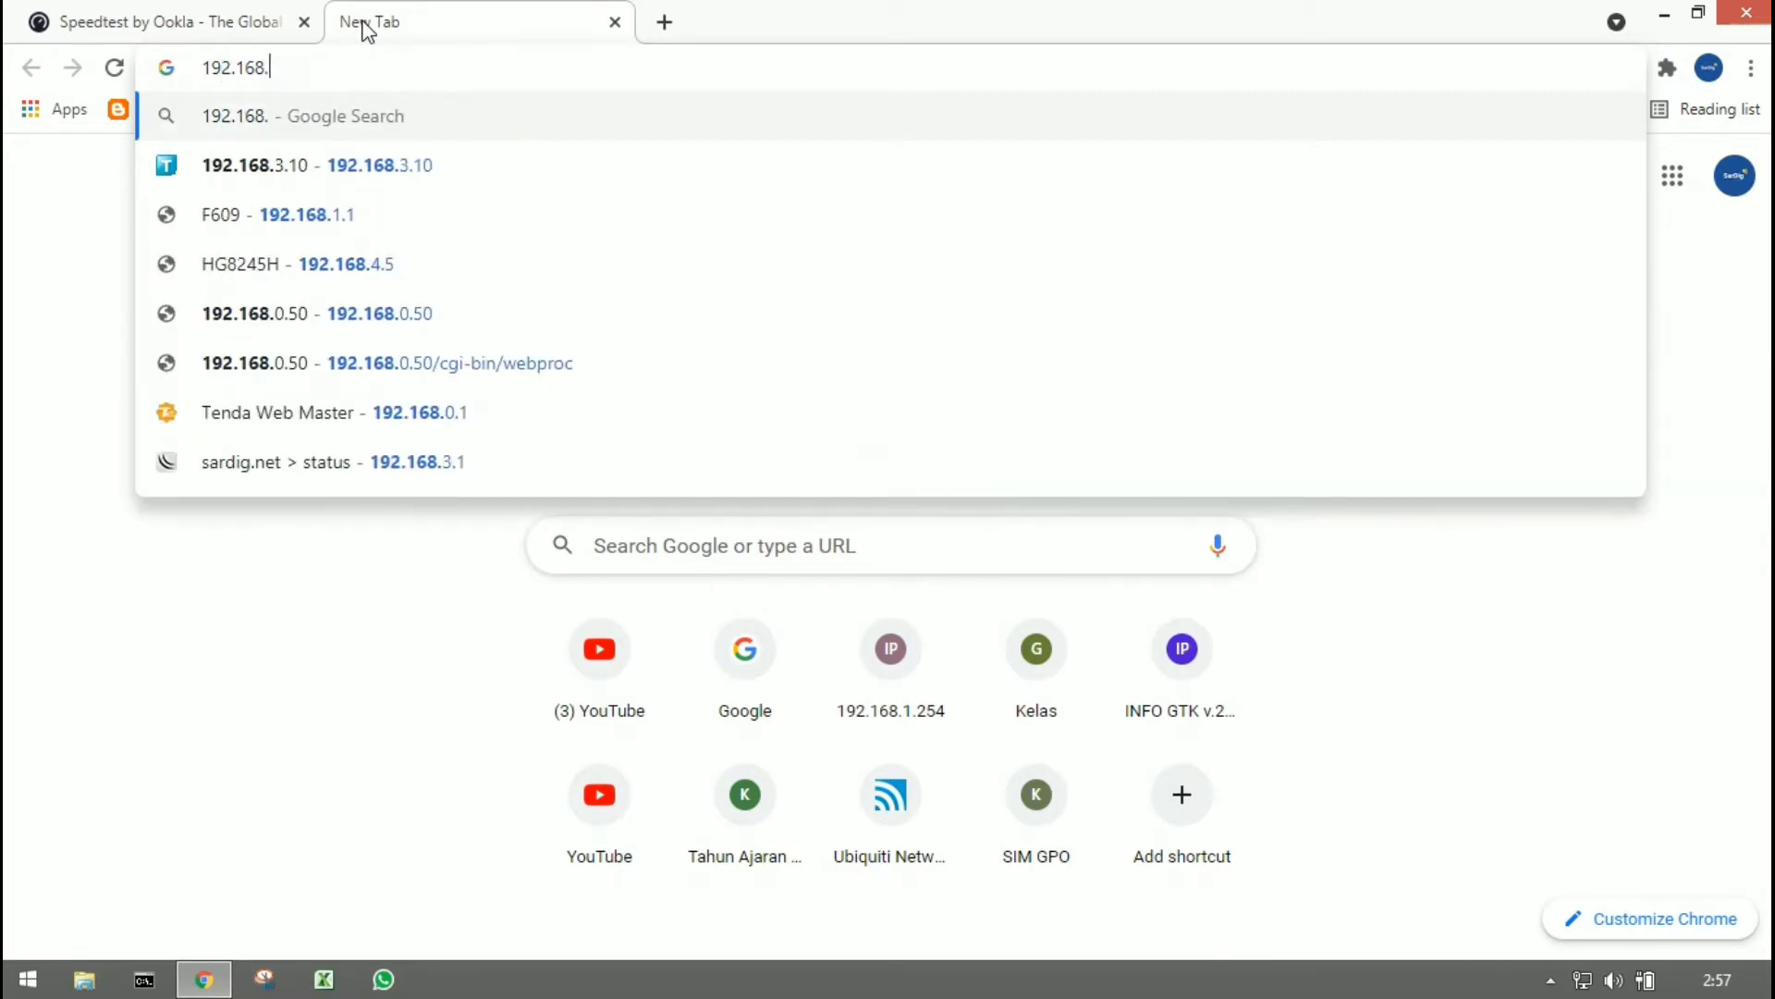
{"action": "type", "text": "0.1"}
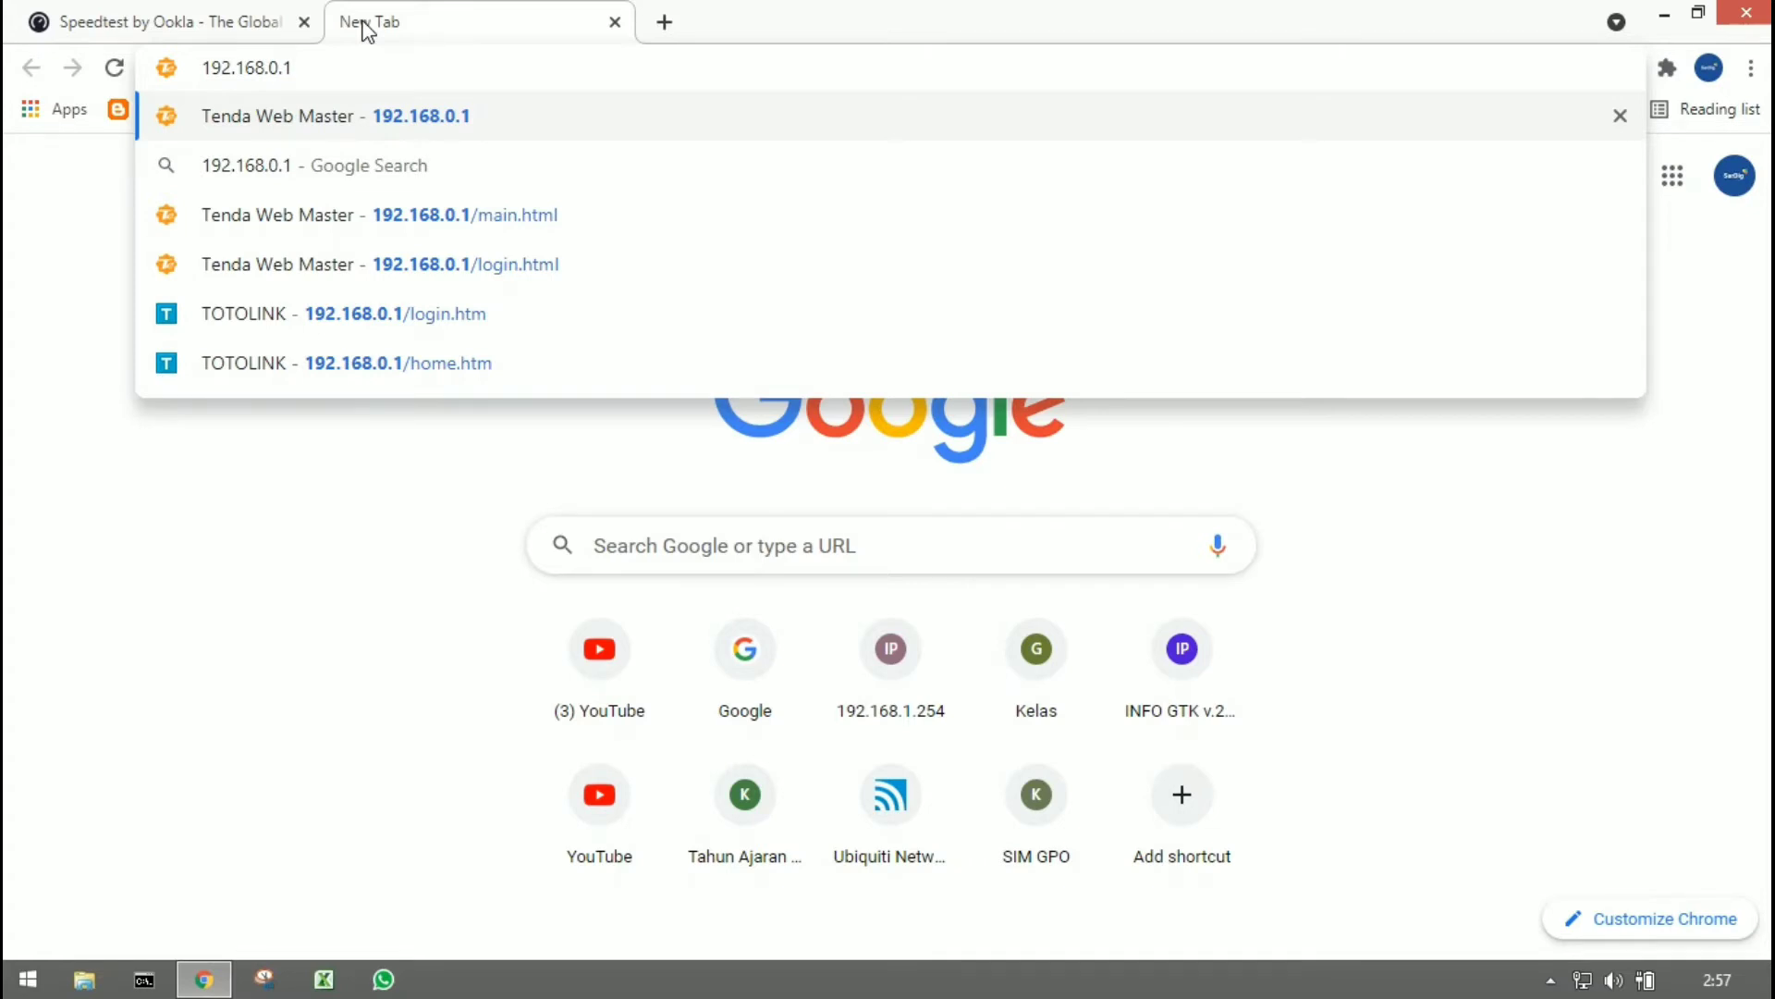
{"action": "key", "text": "Return"}
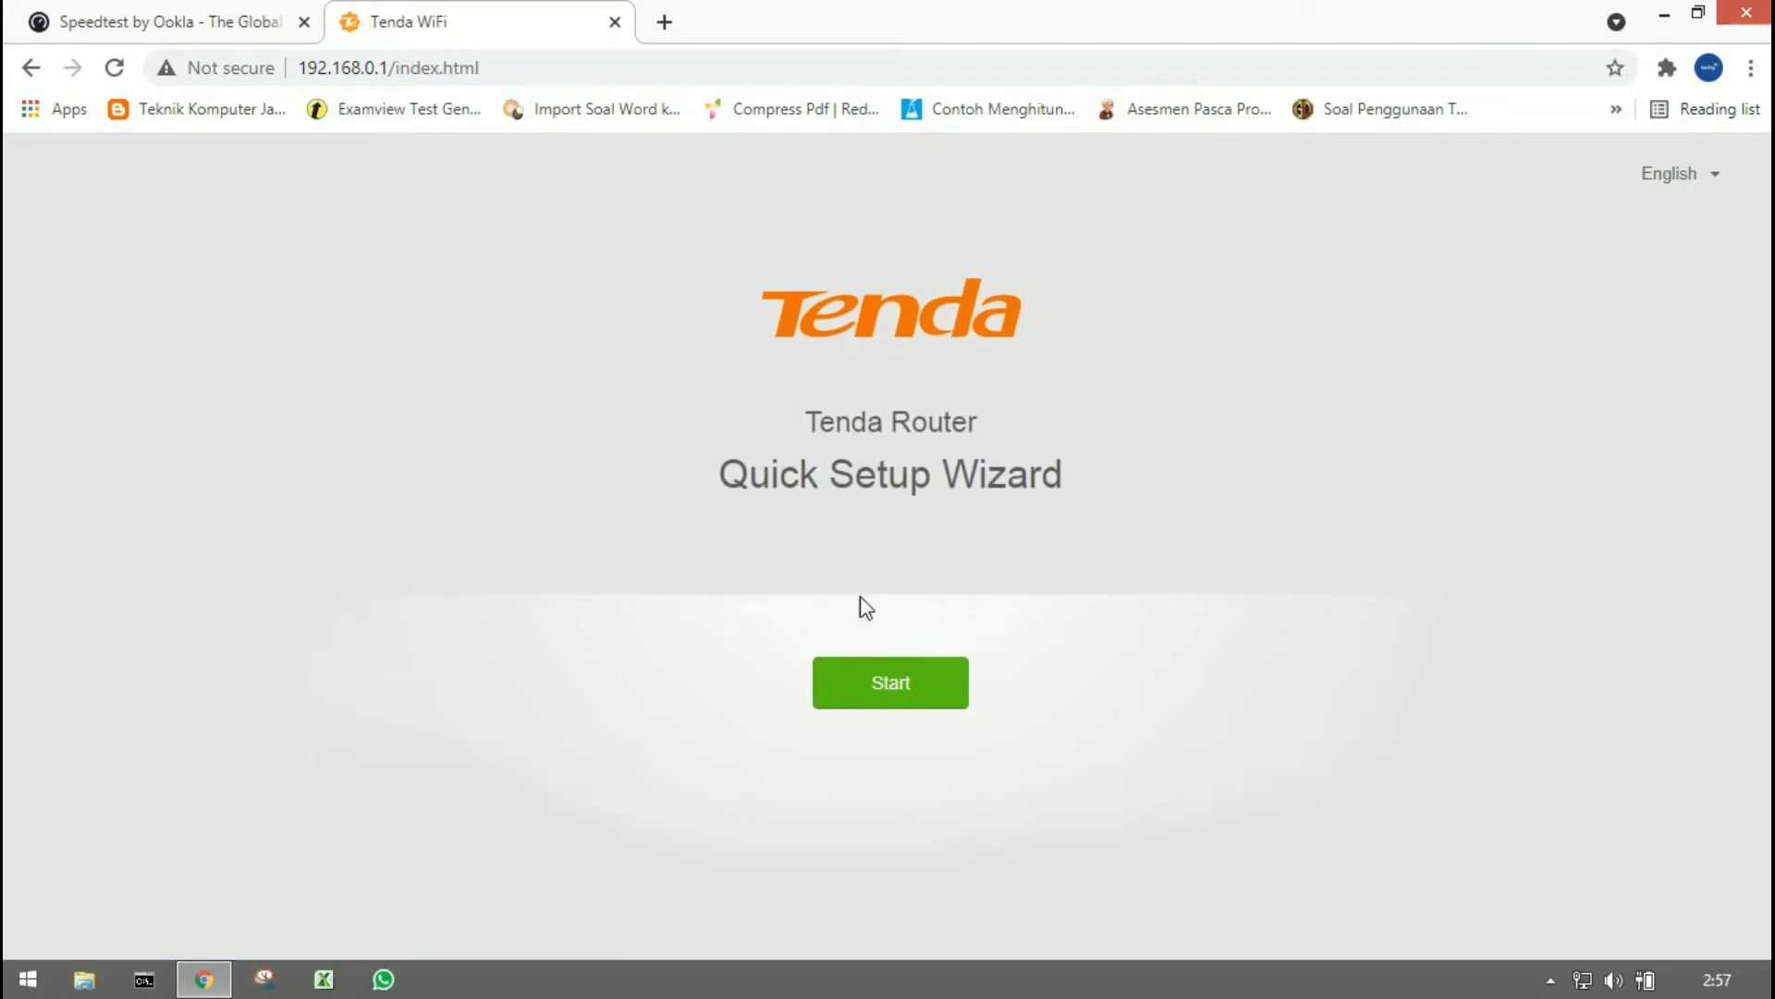
Complete the quick setup wizard, keeping SIM settings and setting a router login password.
{"action": "left_click", "coordinate": [883, 682]}
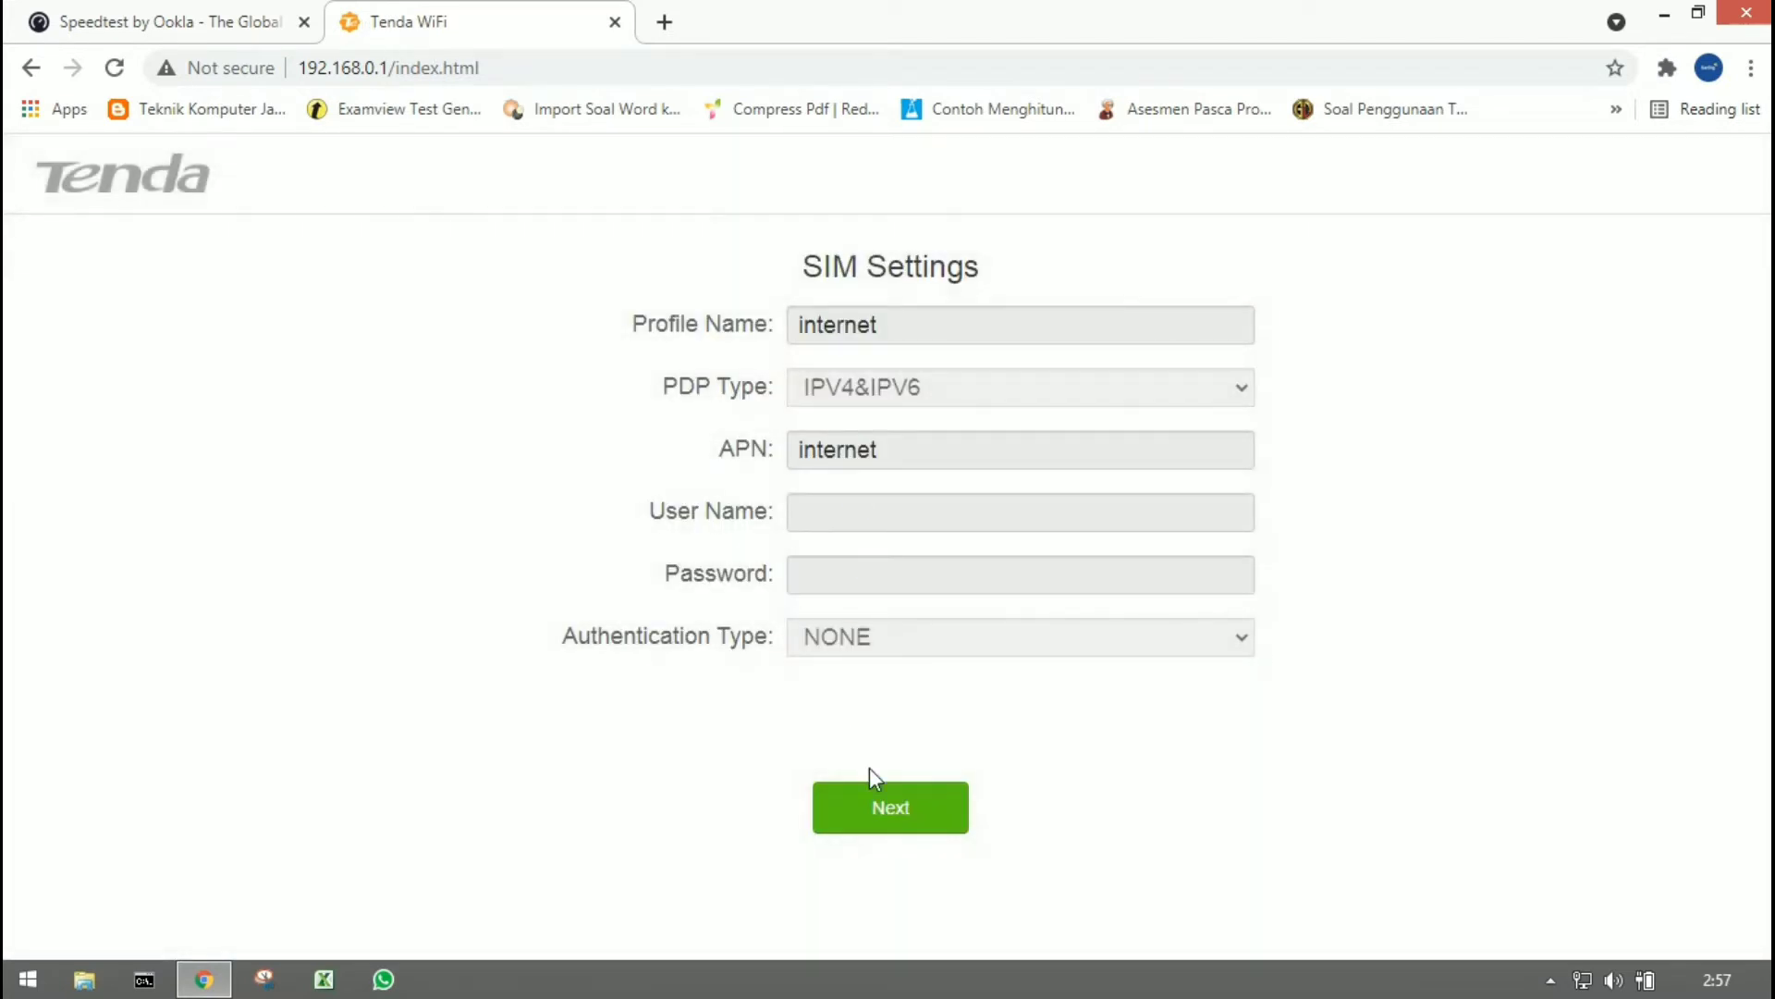
{"action": "left_click", "coordinate": [883, 791]}
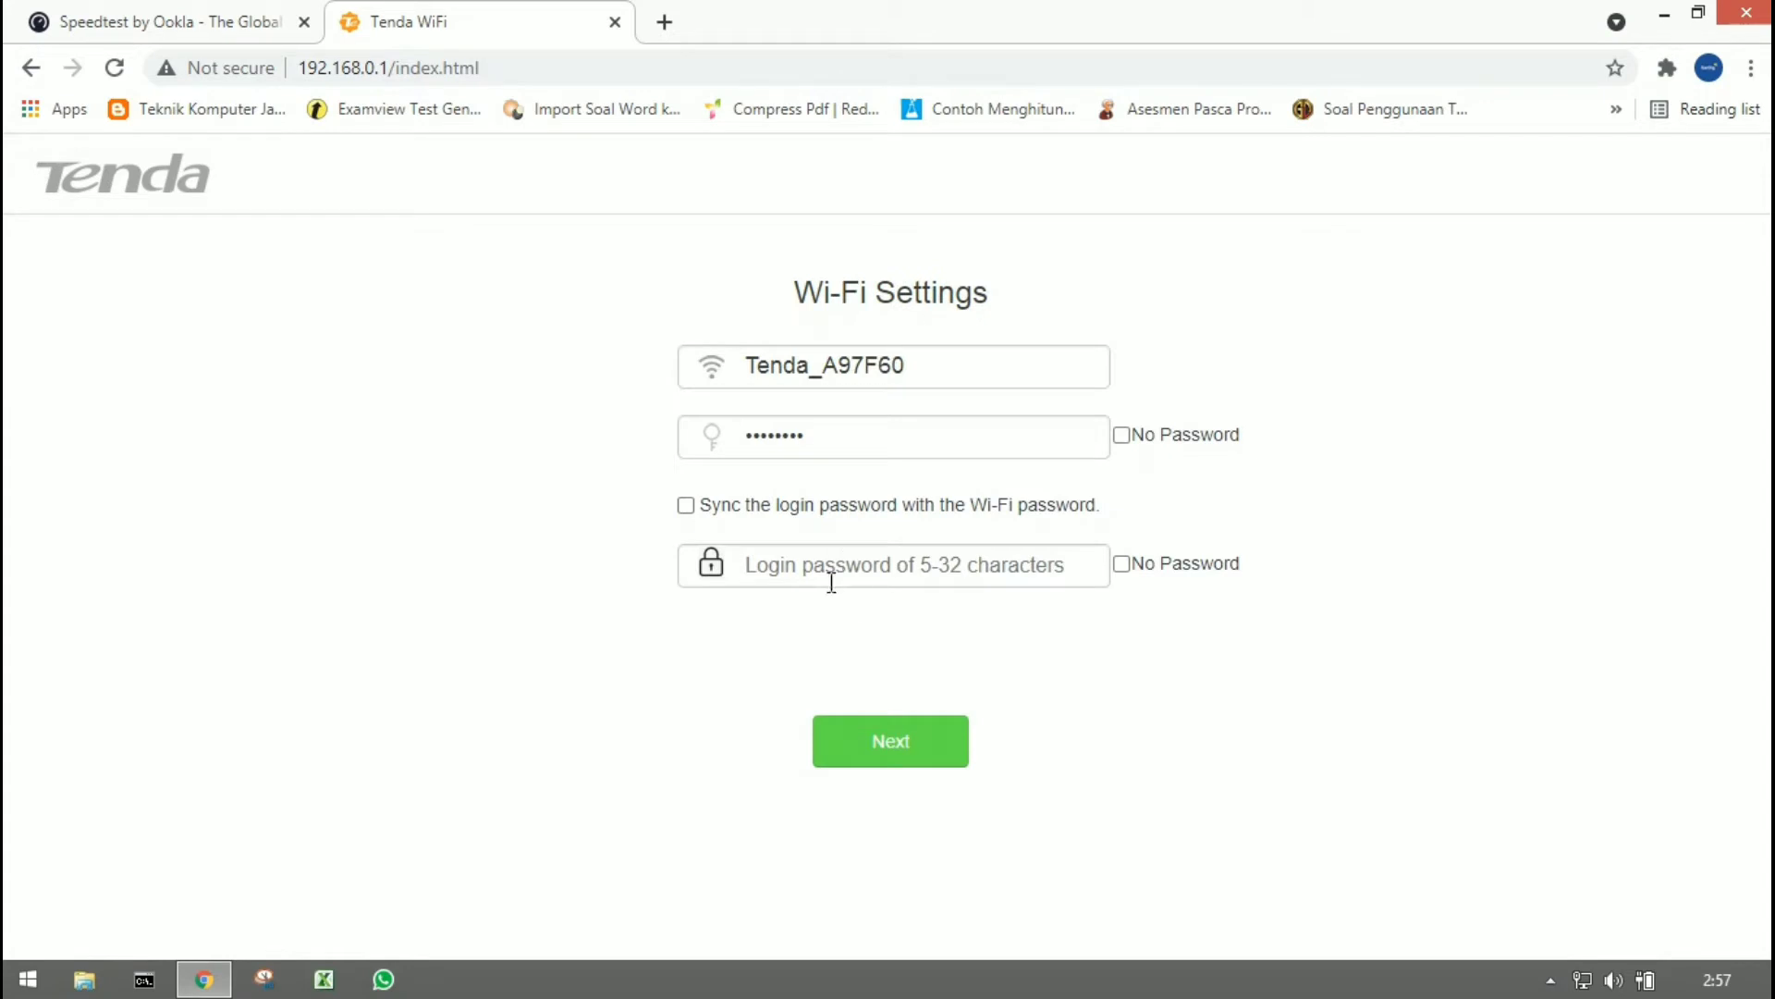
{"action": "left_click", "coordinate": [825, 575]}
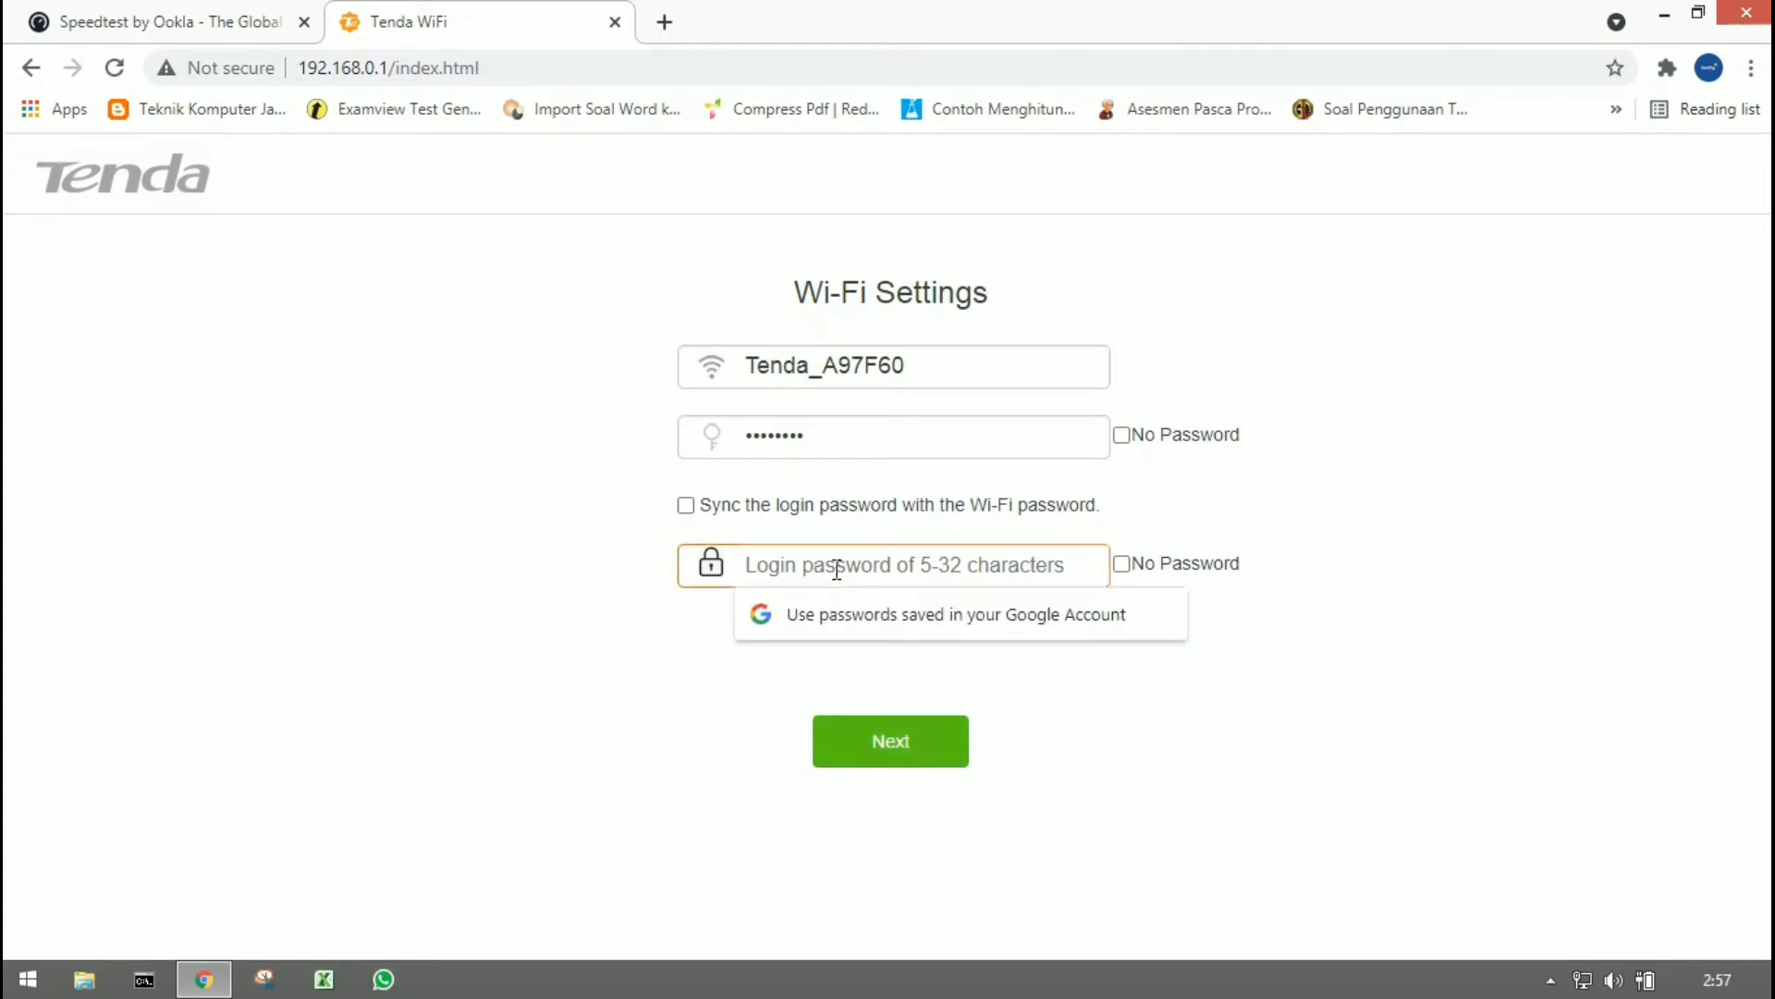
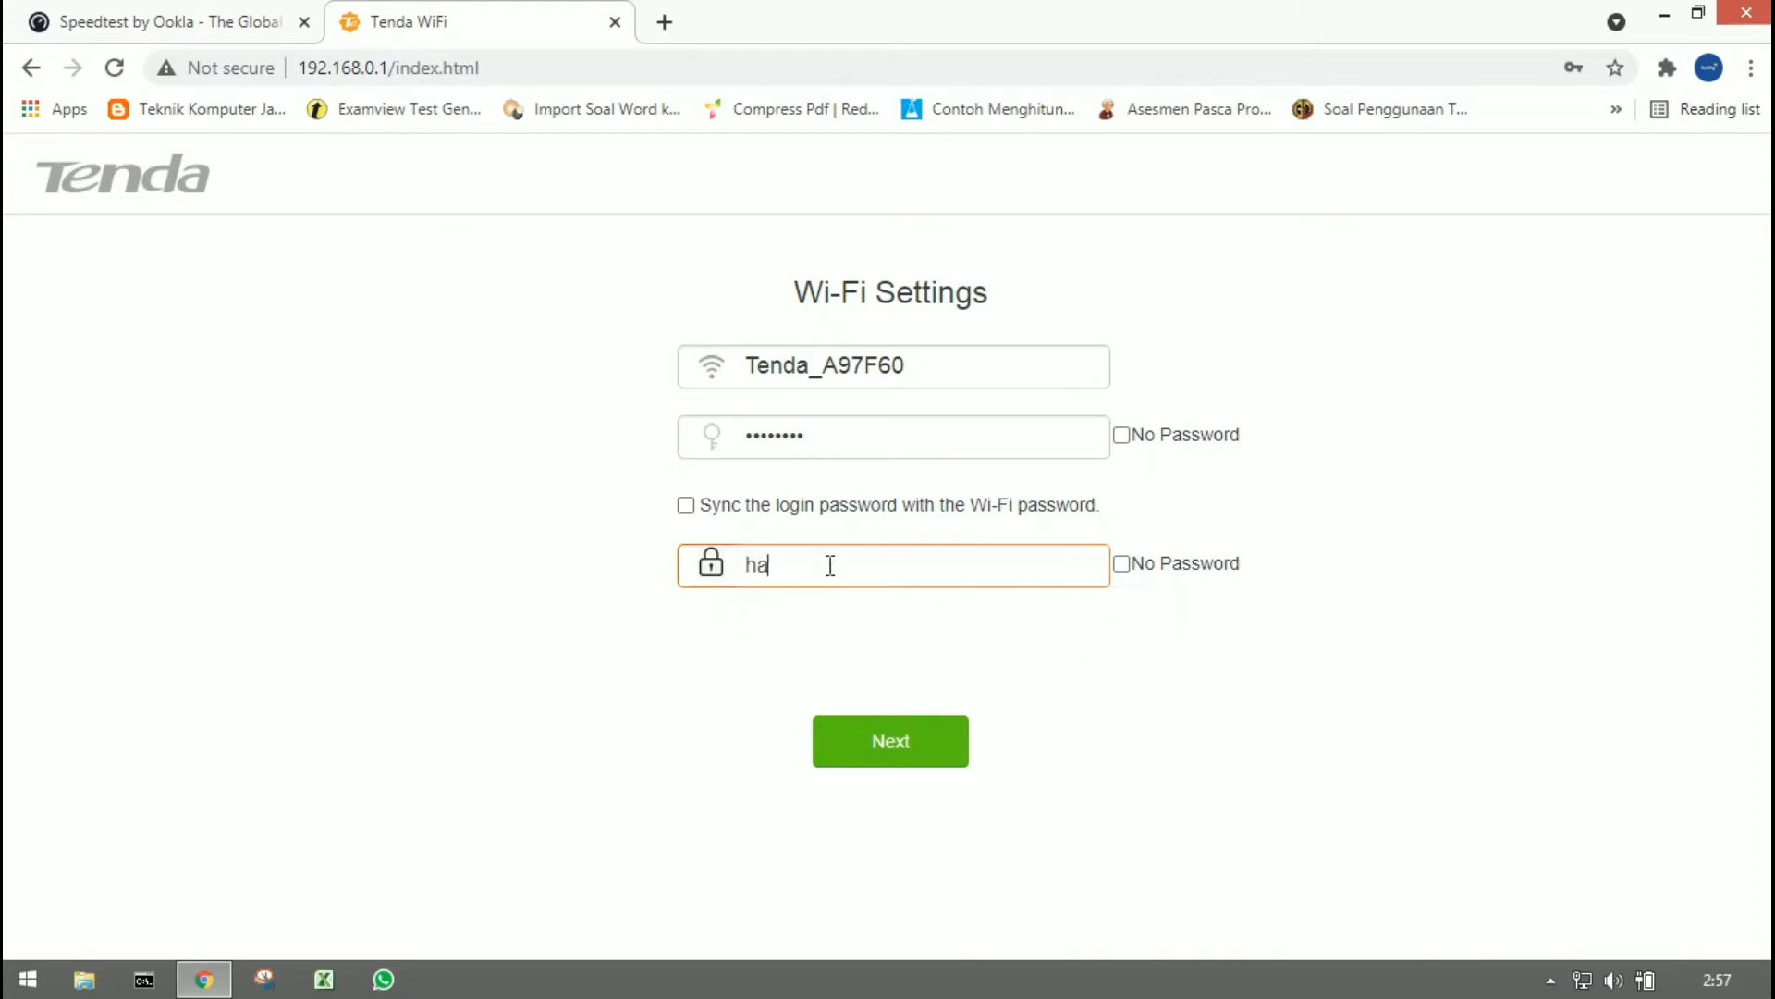
{"action": "left_click", "coordinate": [923, 743]}
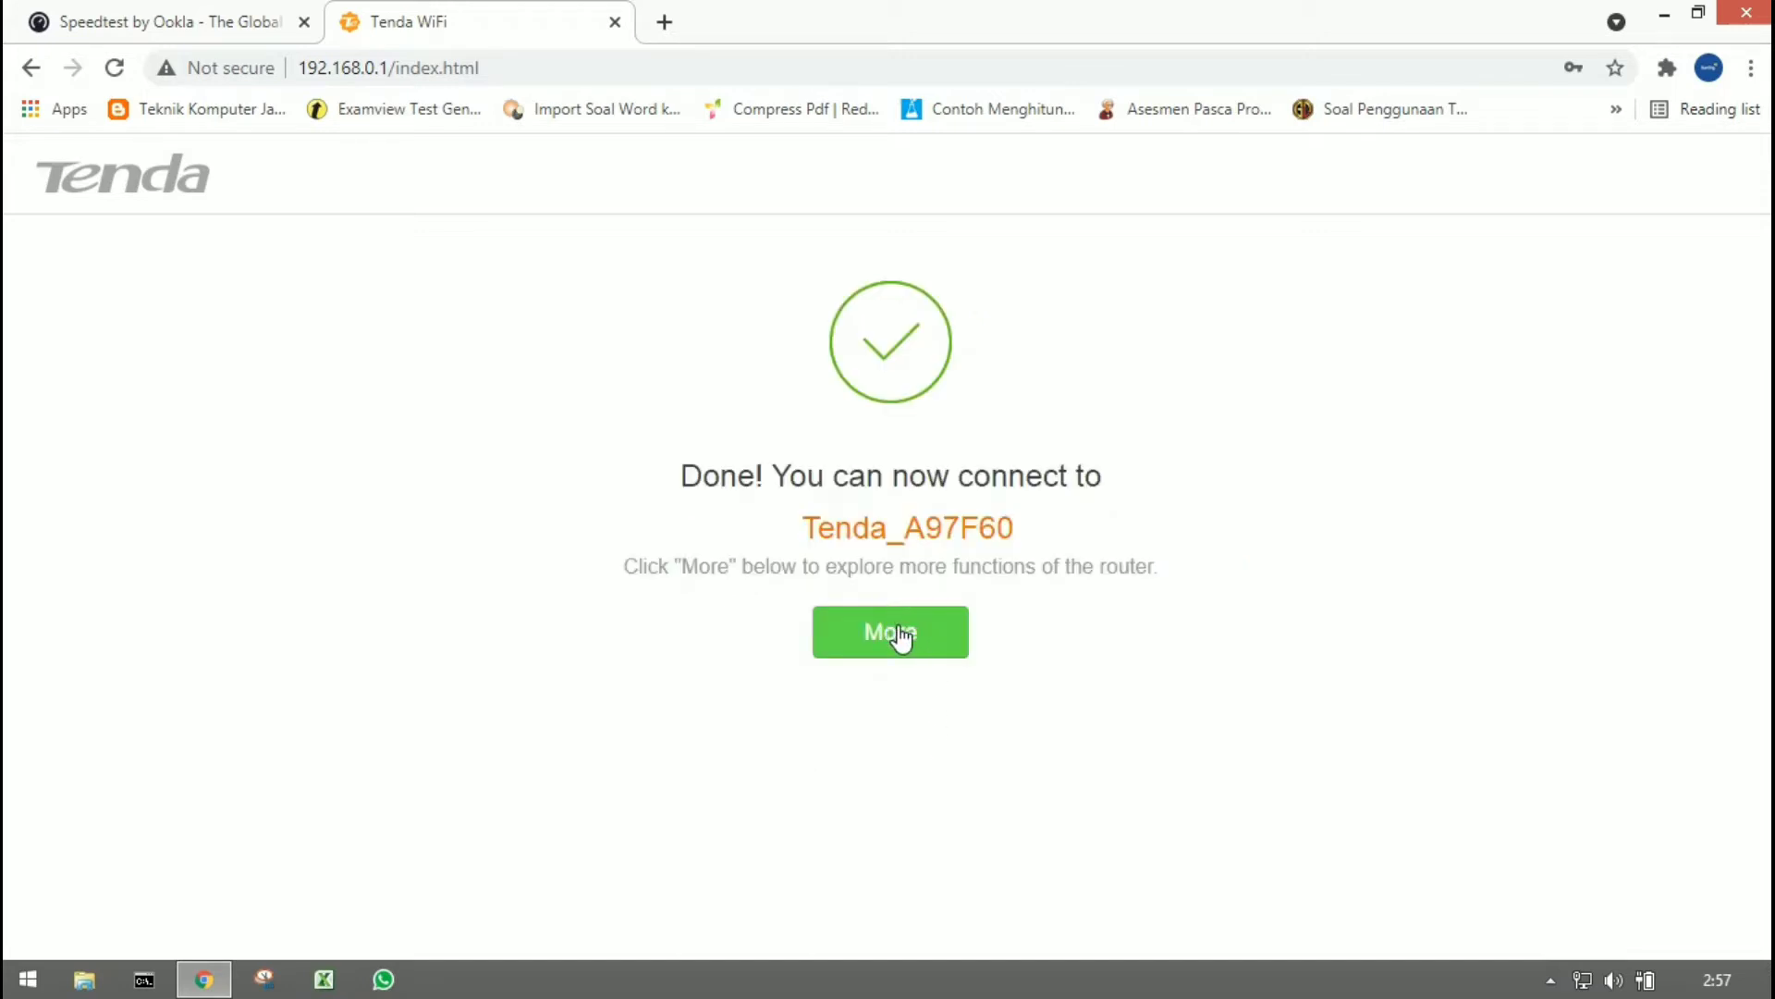
{"action": "left_click", "coordinate": [900, 636]}
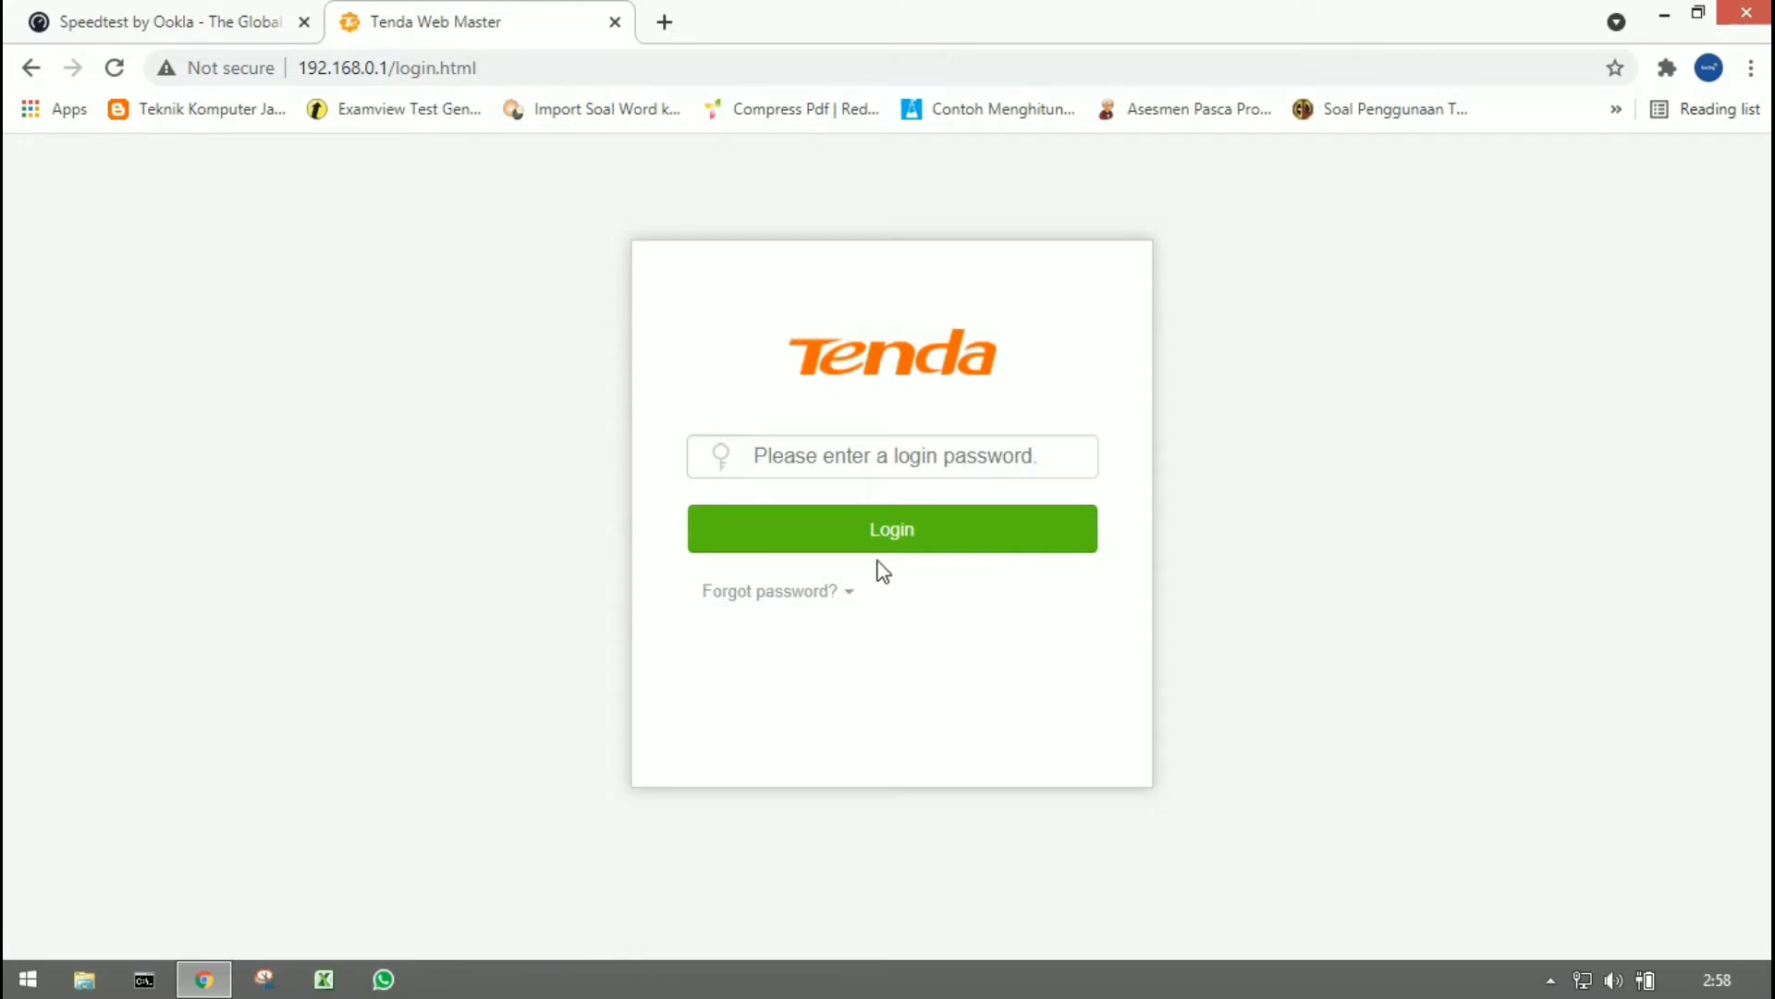
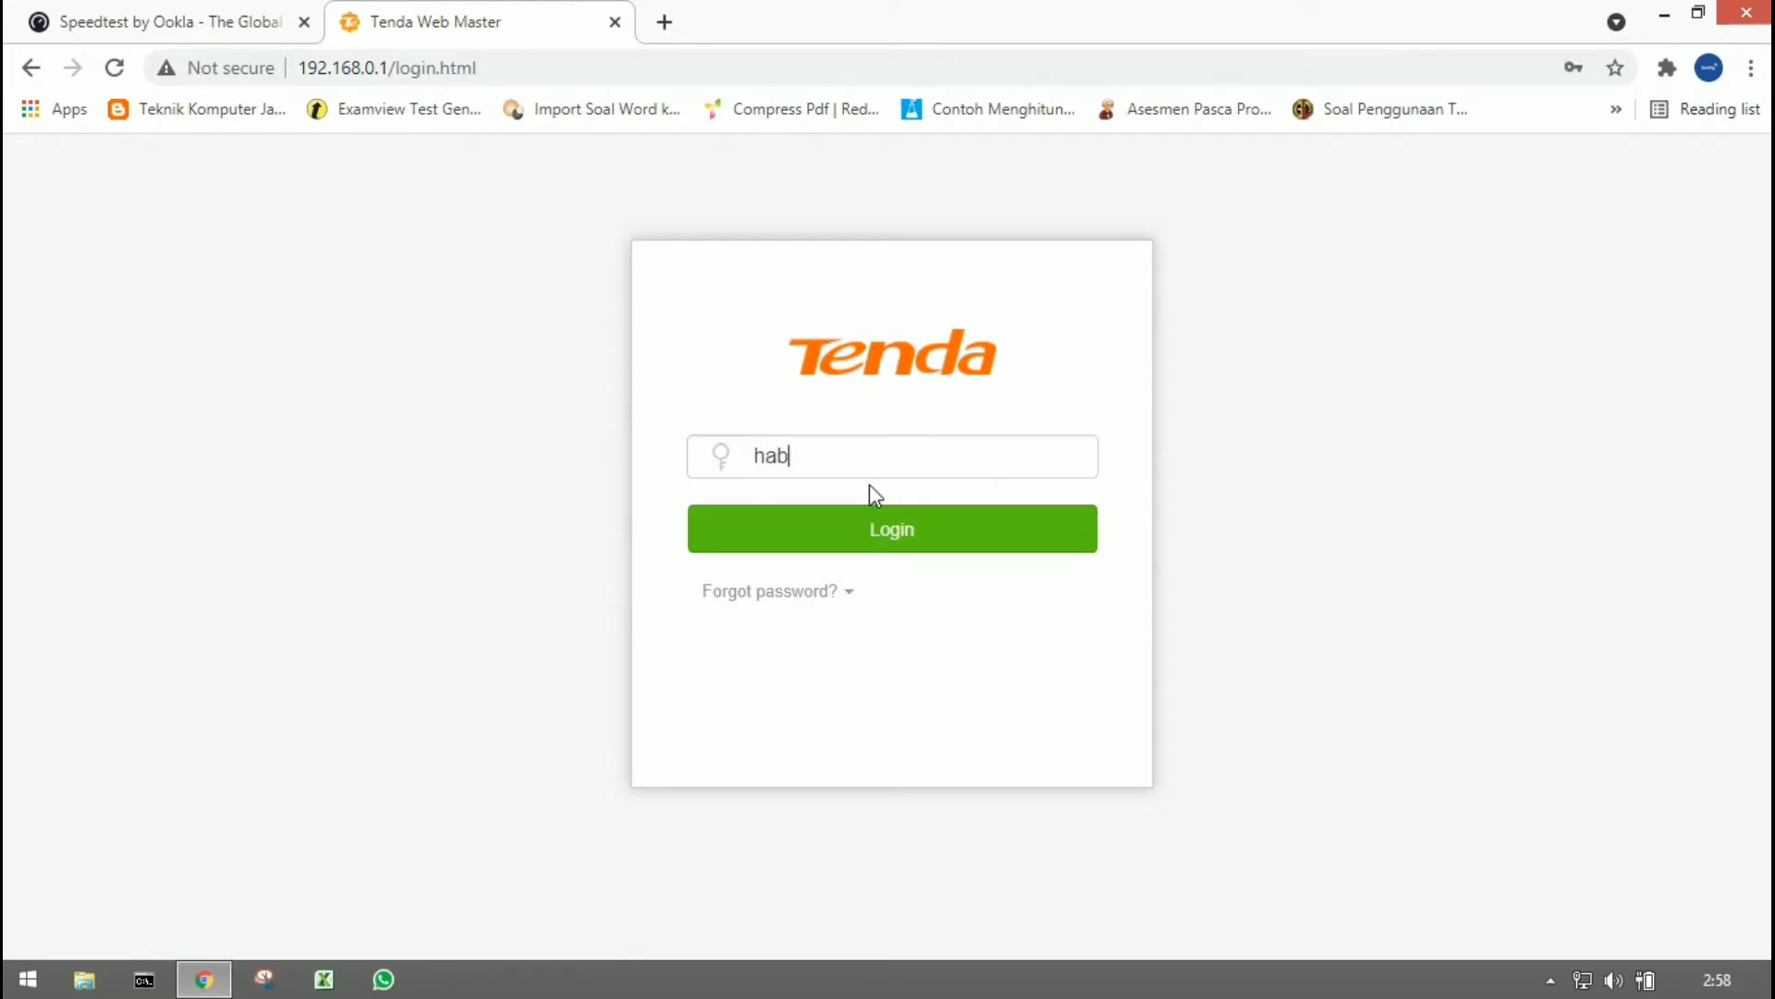
Log in with the router password, check Internet Settings, then go to Wi-Fi Settings.
{"action": "left_click", "coordinate": [879, 544]}
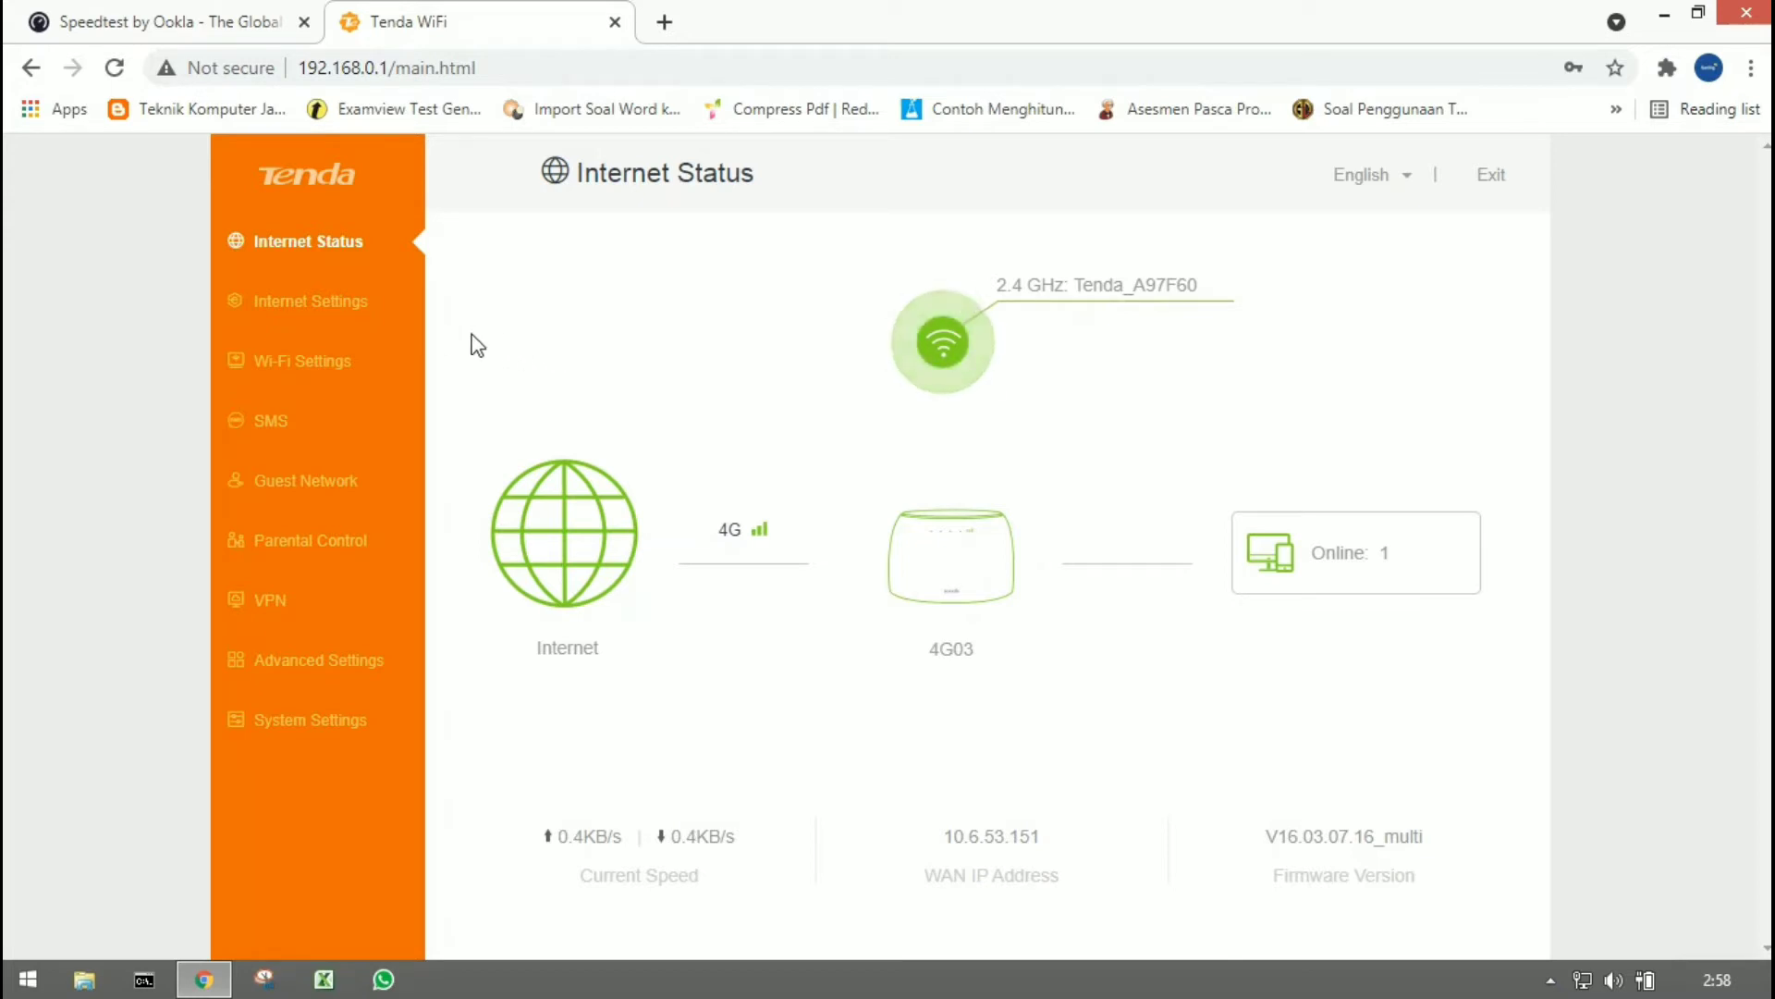
{"action": "left_click", "coordinate": [373, 322]}
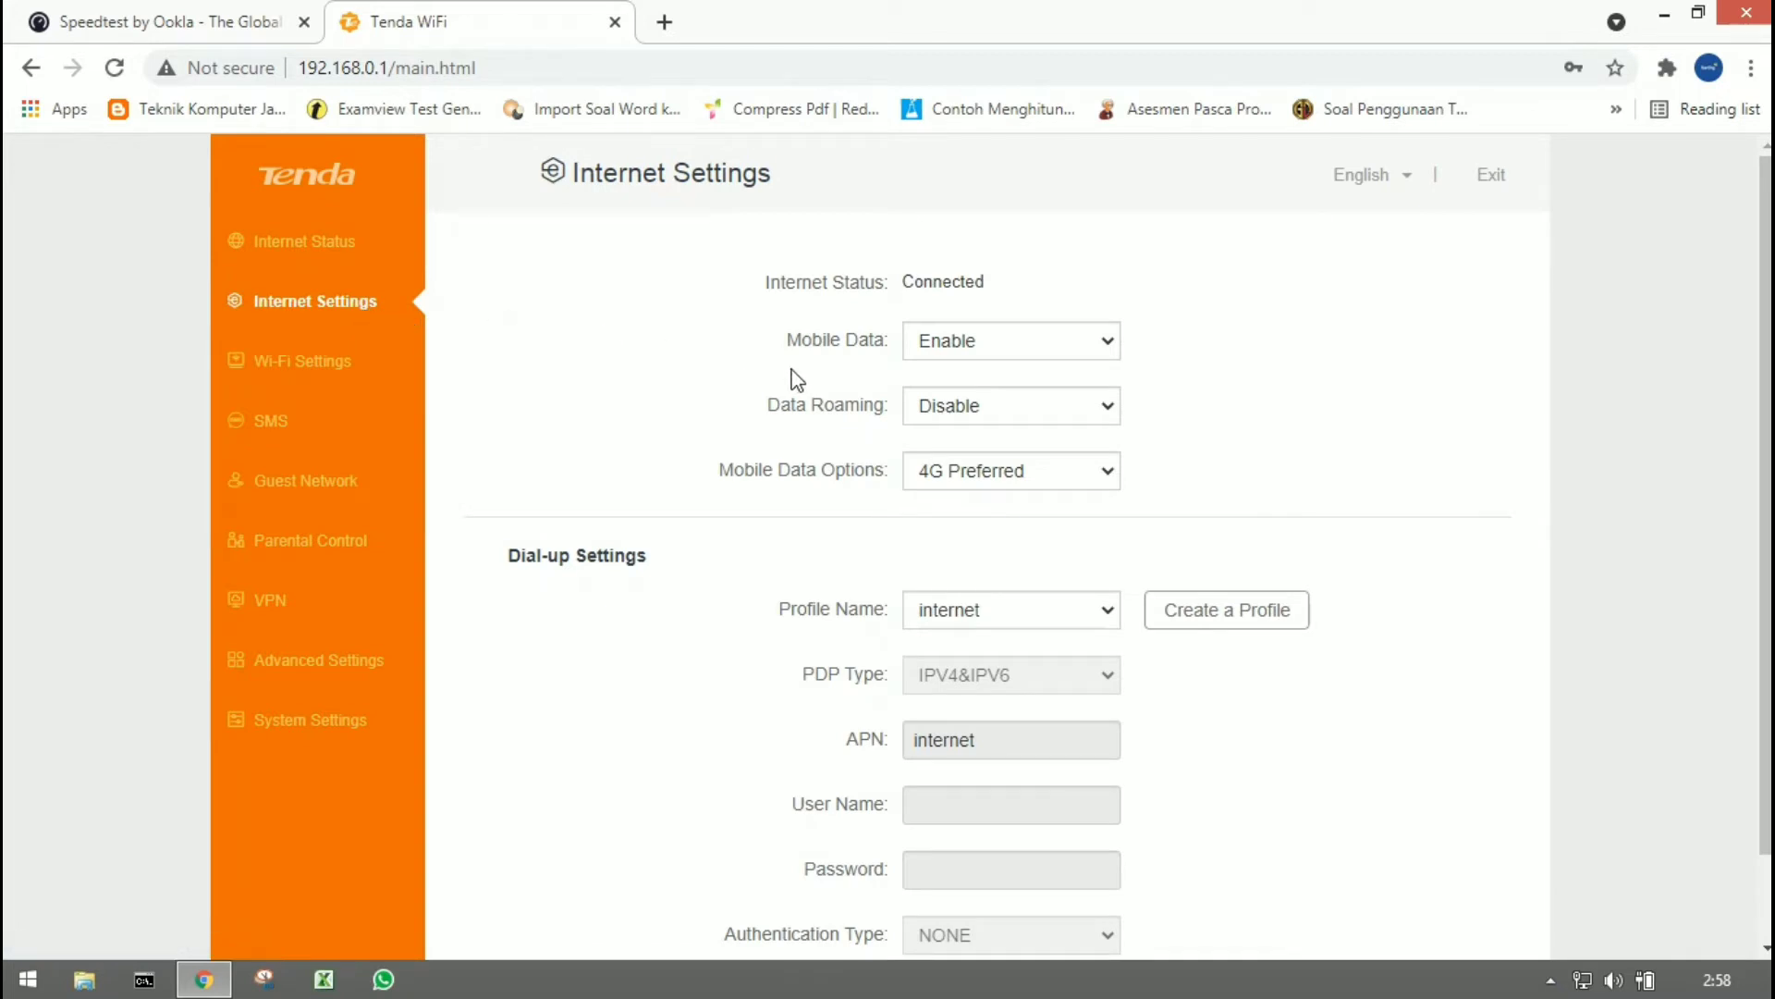
{"action": "scroll", "coordinate": [801, 388], "scroll_direction": "down", "scroll_amount": 1}
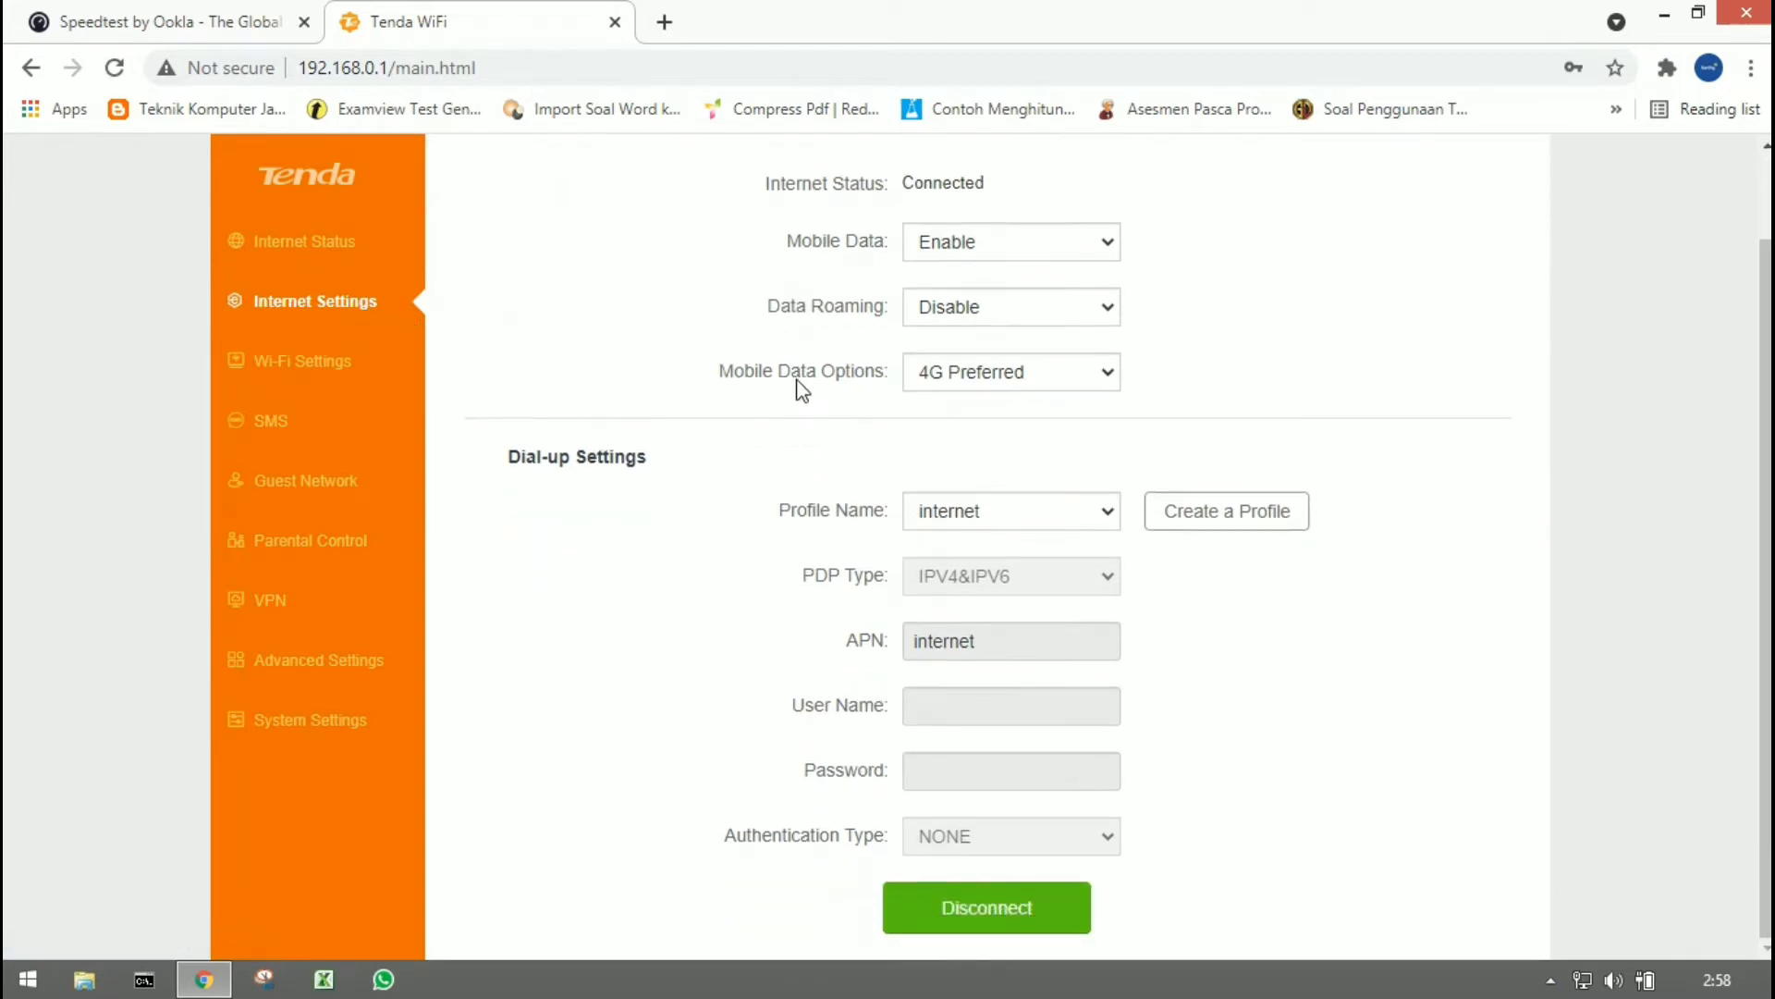
{"action": "left_click", "coordinate": [349, 379]}
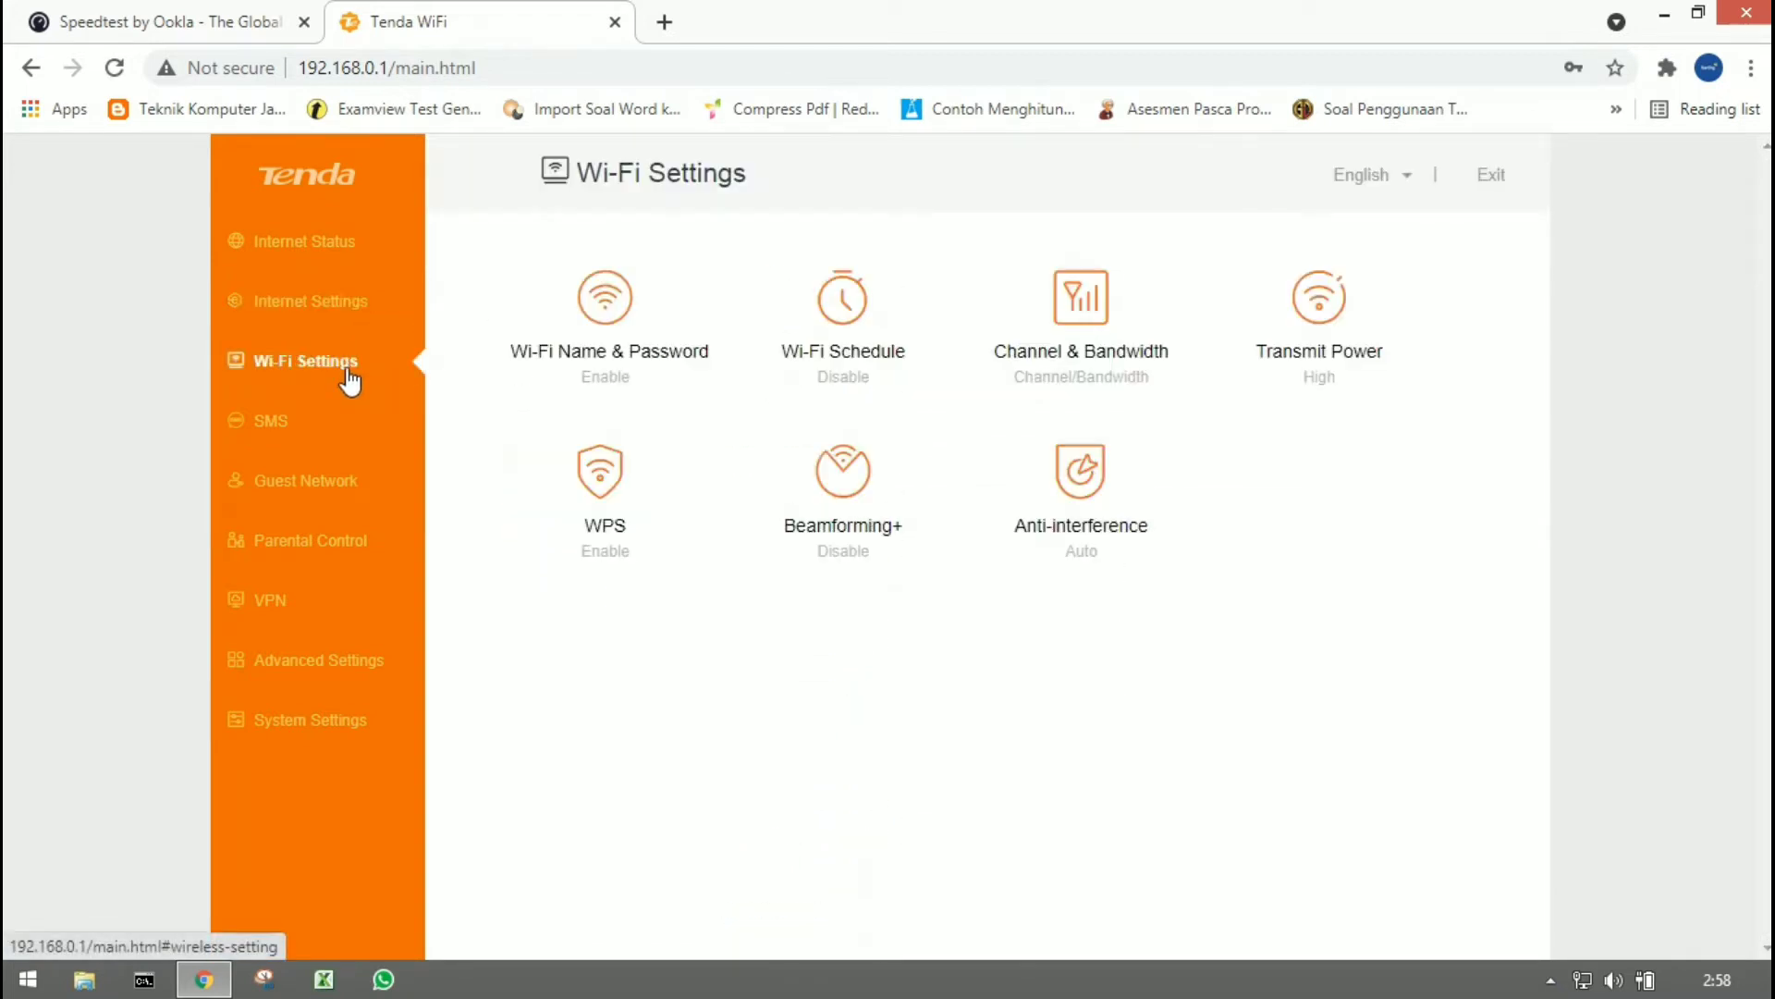
Replace the Wi-Fi name and Wi-Fi password with new values and save them.
{"action": "left_click", "coordinate": [632, 324]}
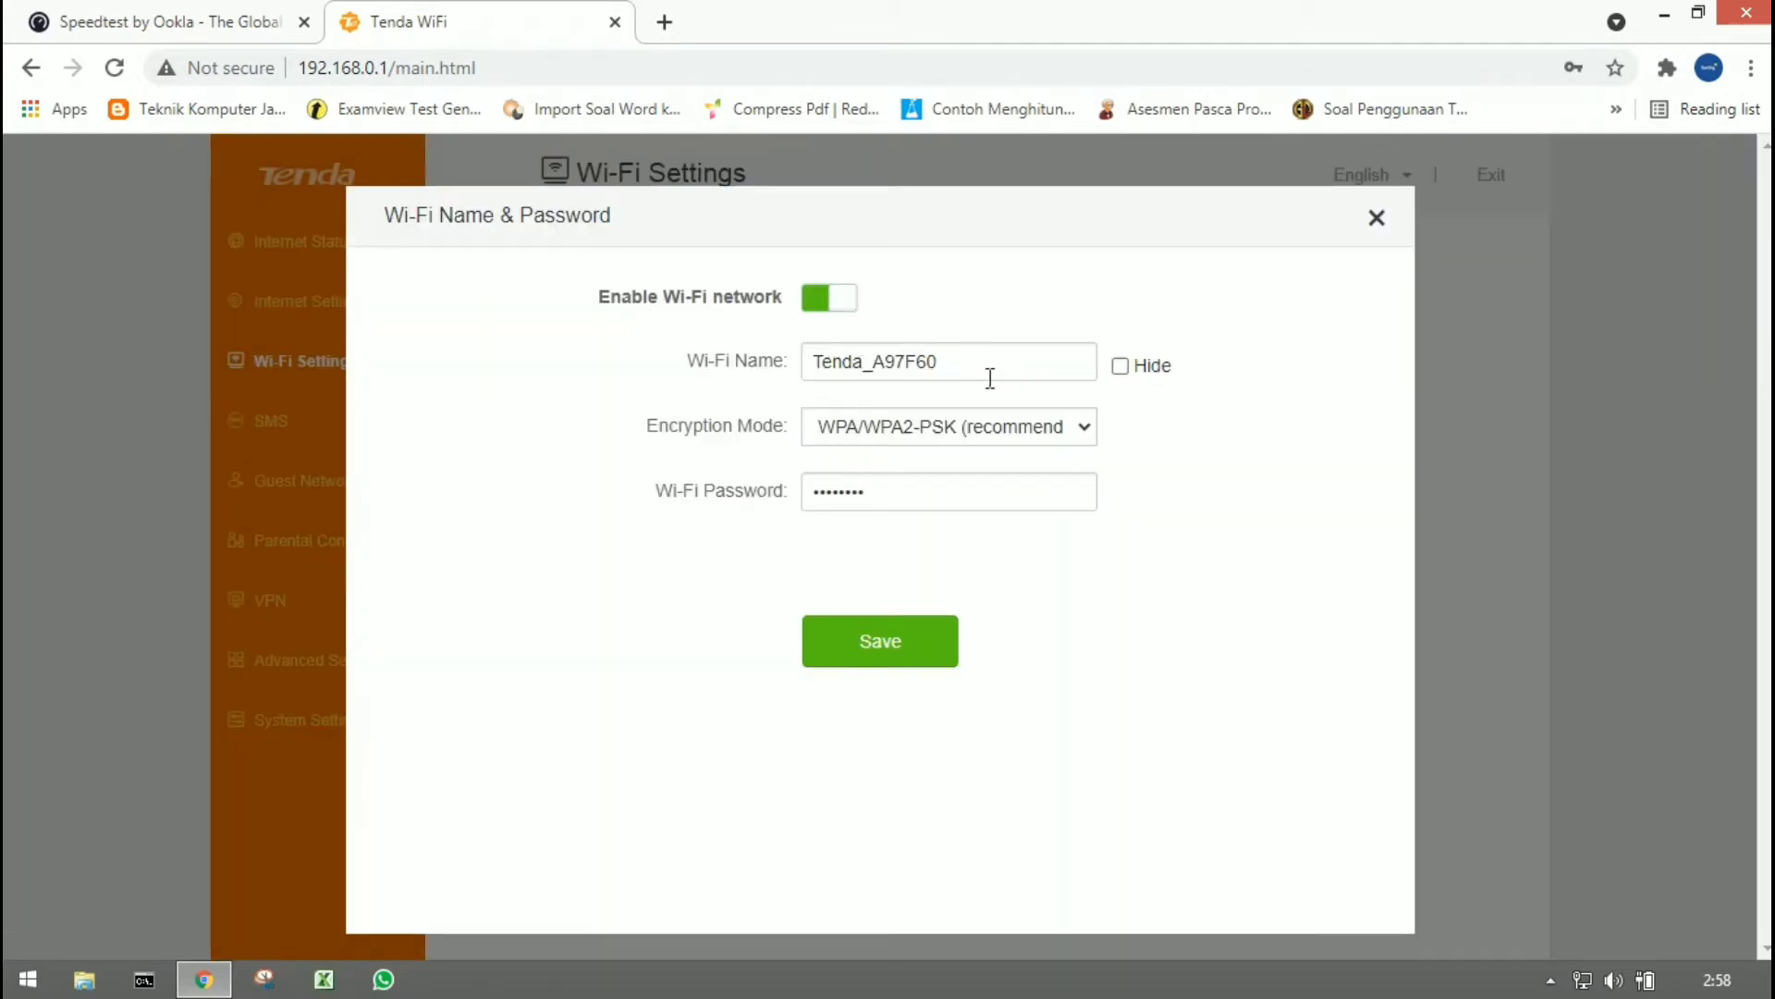
{"action": "left_click_drag", "start_coordinate": [978, 368], "coordinate": [806, 368]}
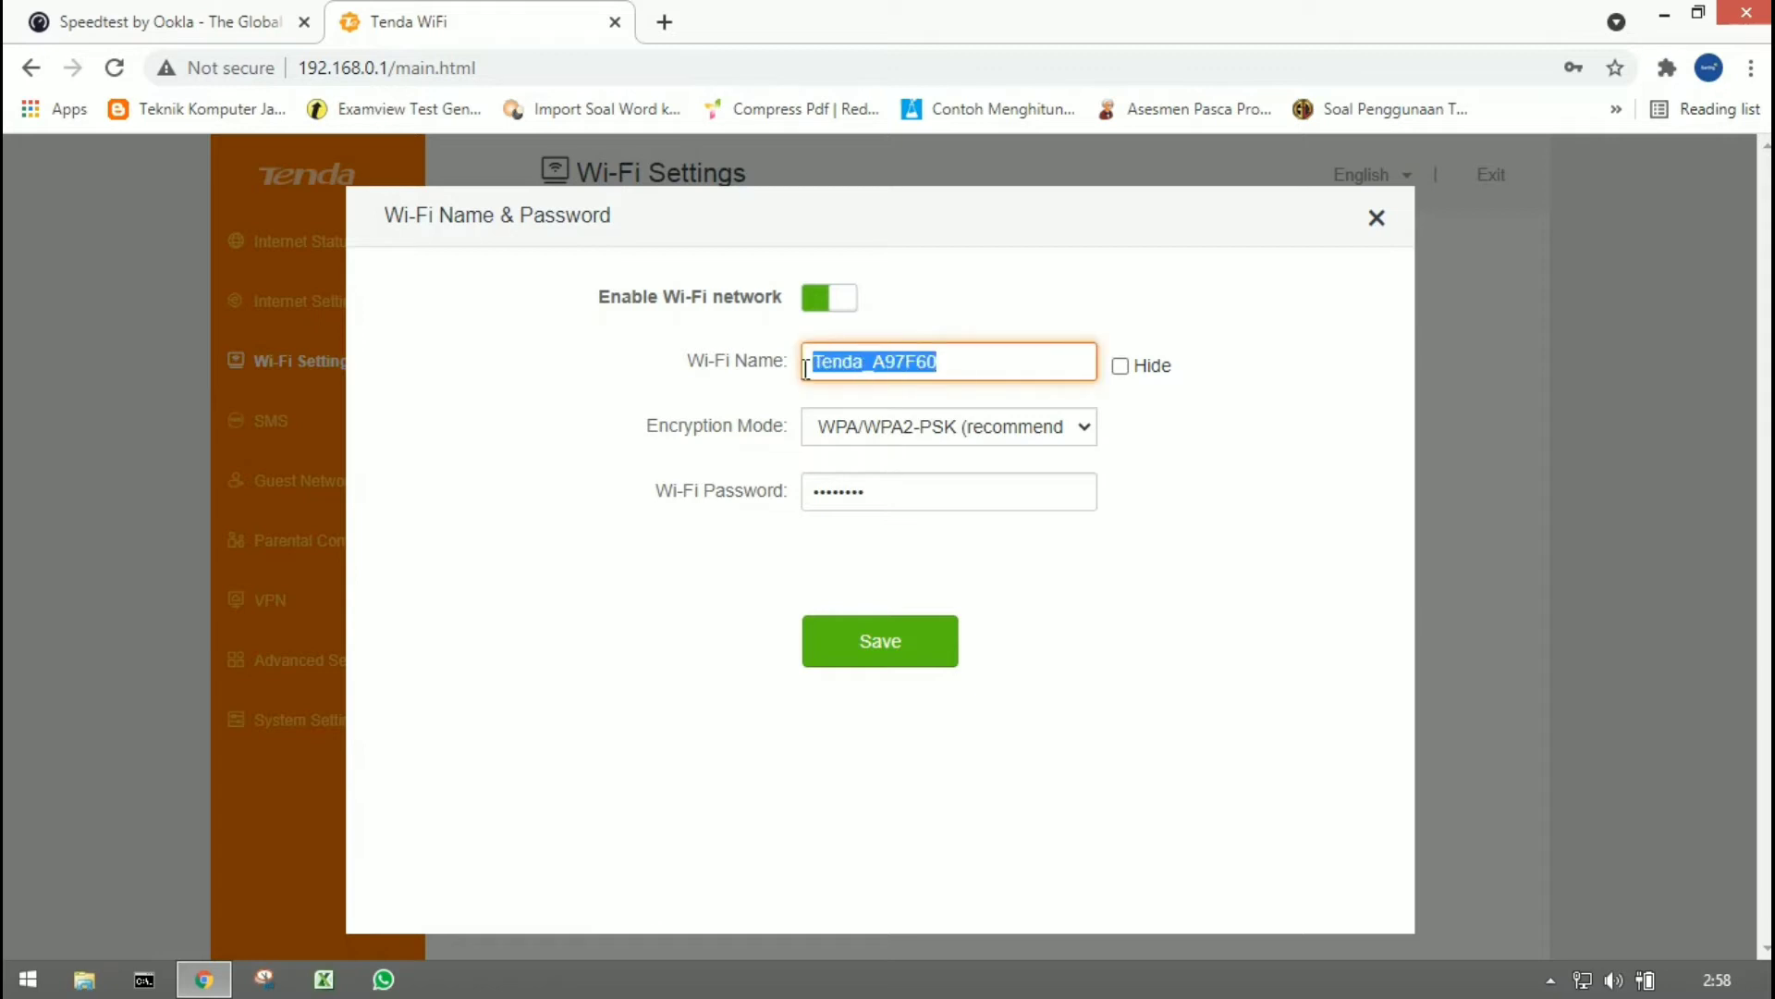
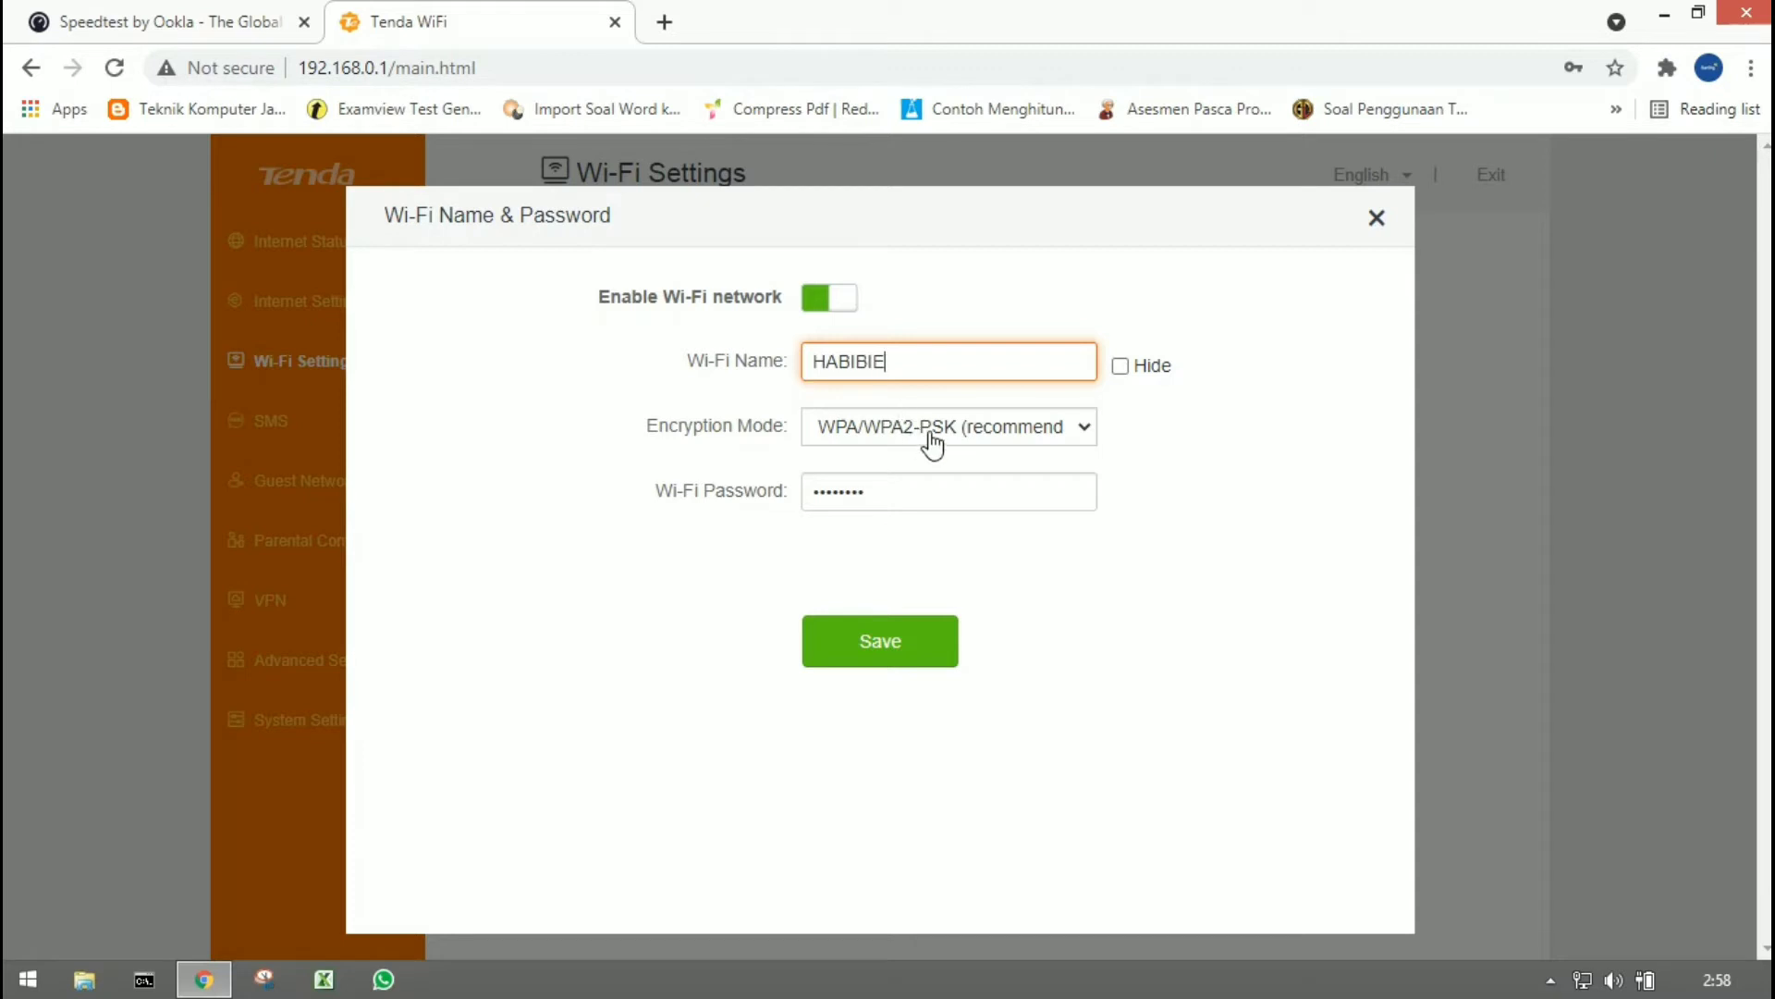
{"action": "left_click", "coordinate": [911, 488]}
{"action": "left_click_drag", "start_coordinate": [929, 488], "coordinate": [802, 504]}
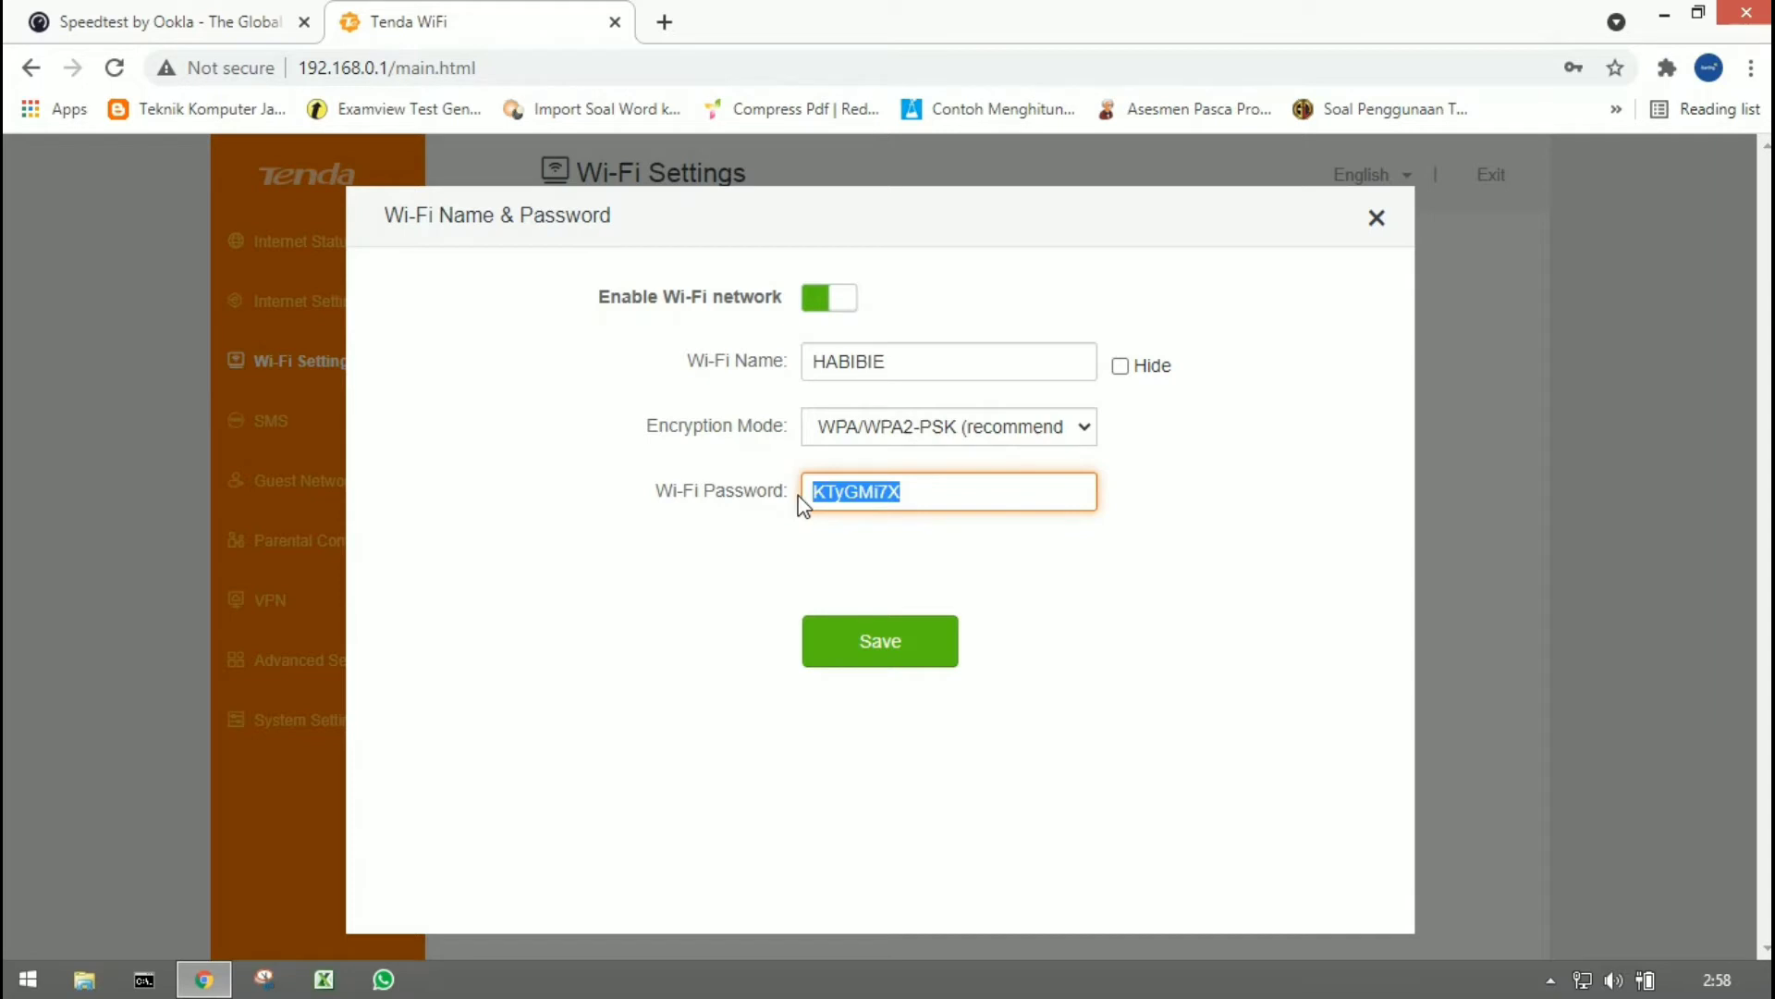
{"action": "left_click", "coordinate": [1127, 381]}
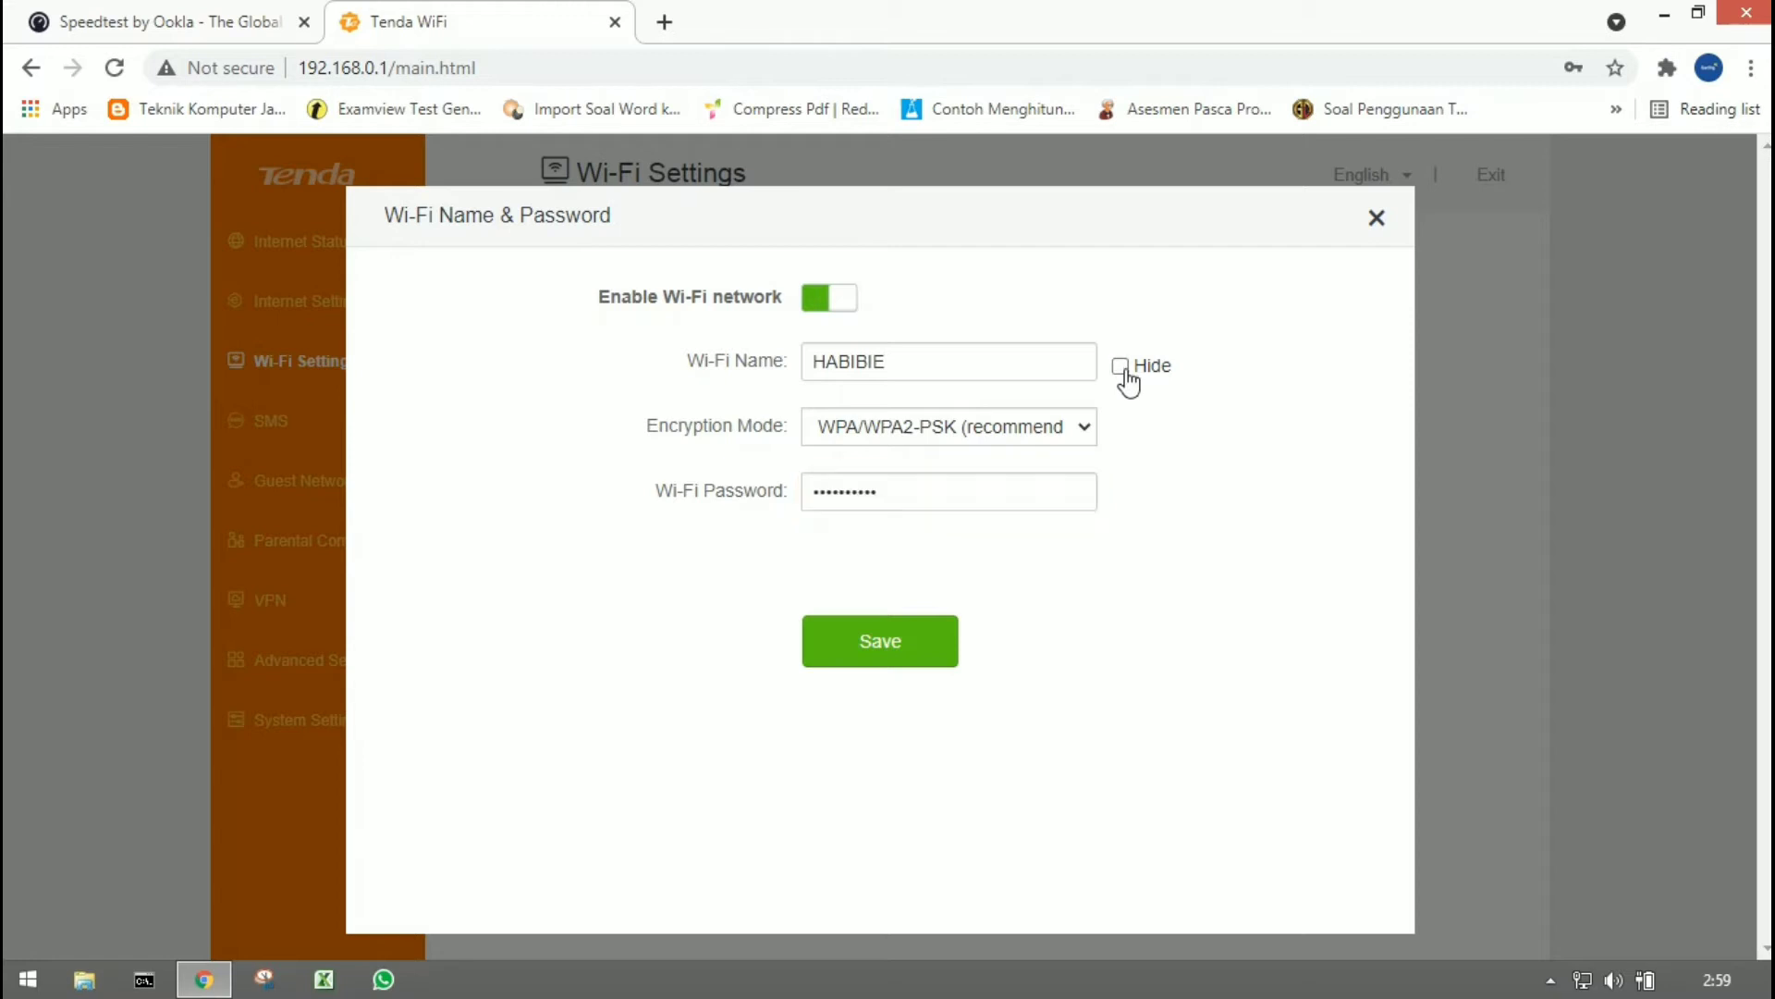
{"action": "left_click", "coordinate": [921, 643]}
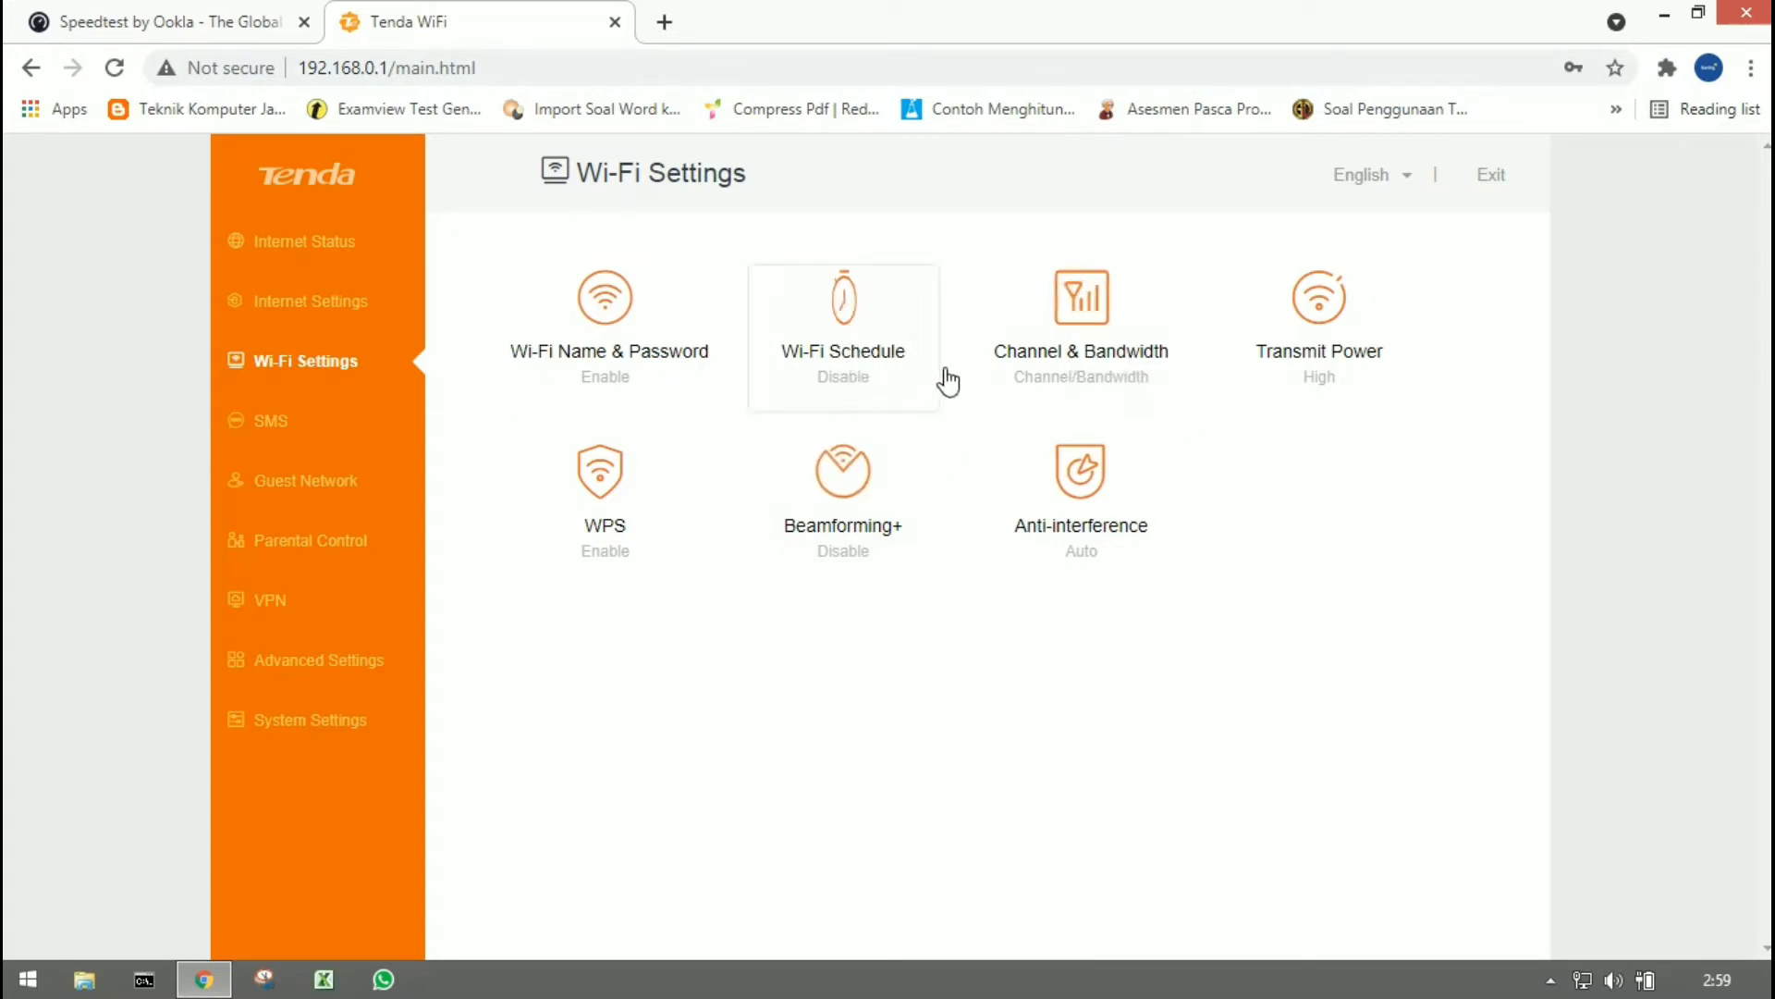
Review the Channel & Bandwidth options, keeping channel Auto and bandwidth 20, then close it.
{"action": "left_click", "coordinate": [1080, 345]}
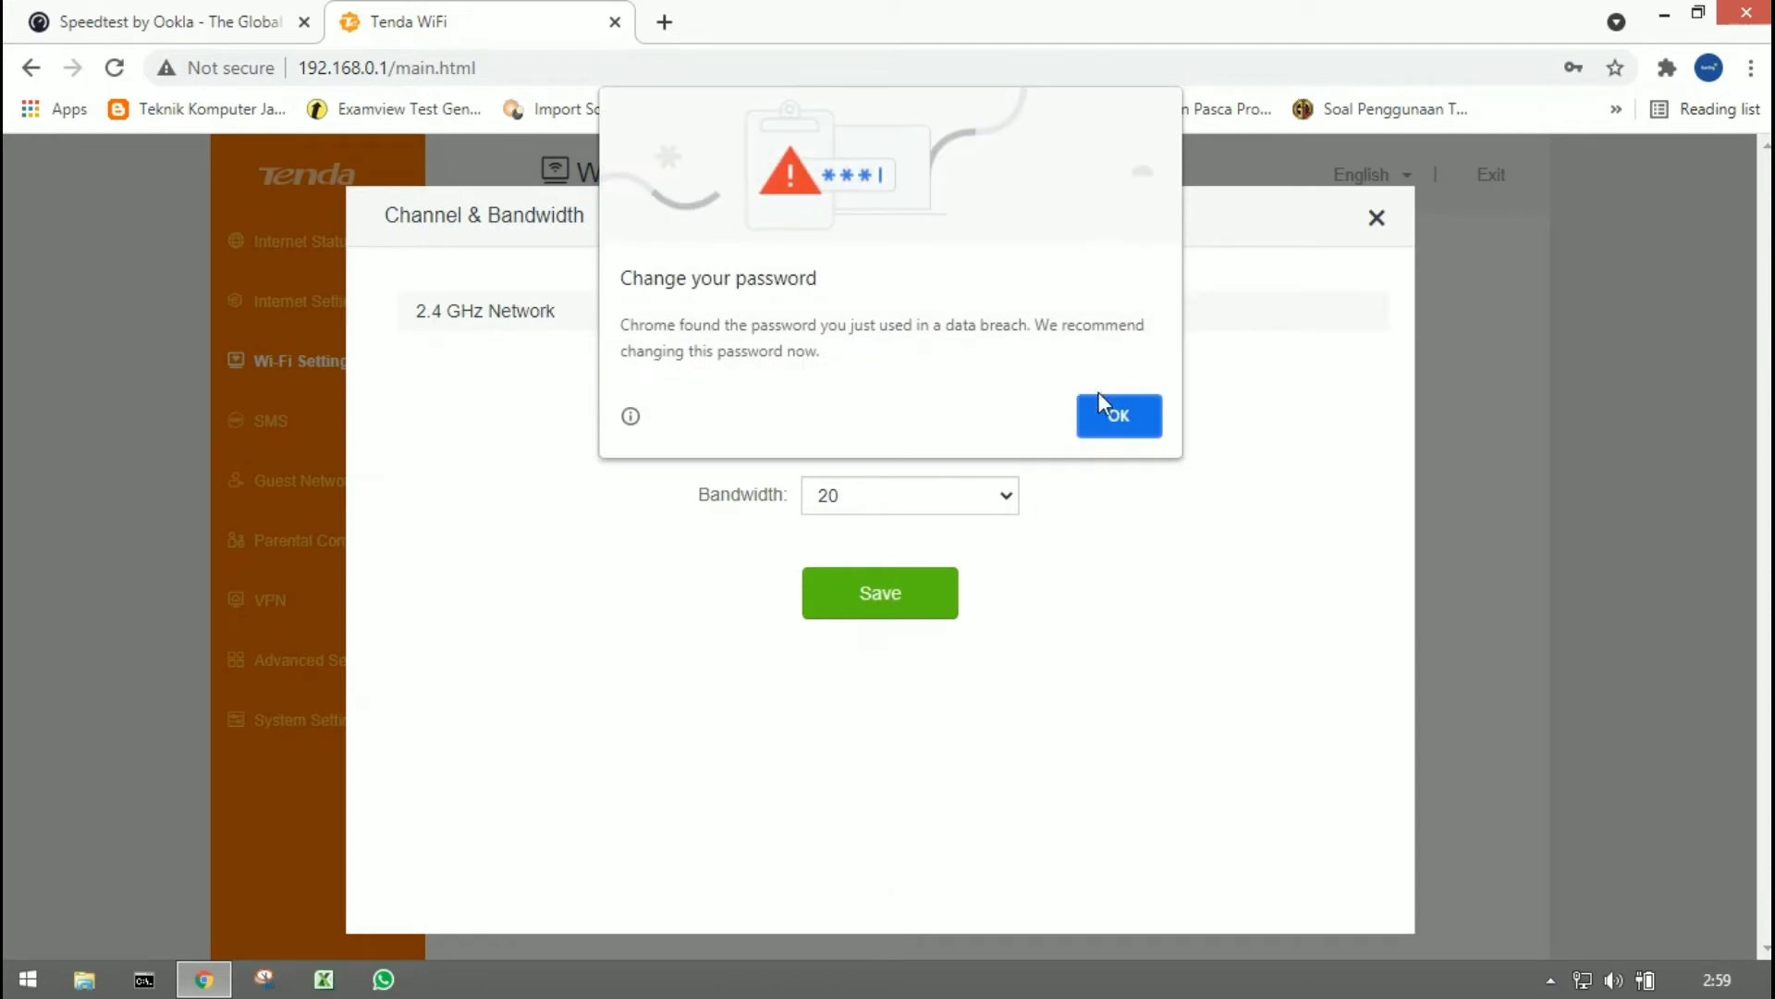
{"action": "left_click", "coordinate": [1113, 421]}
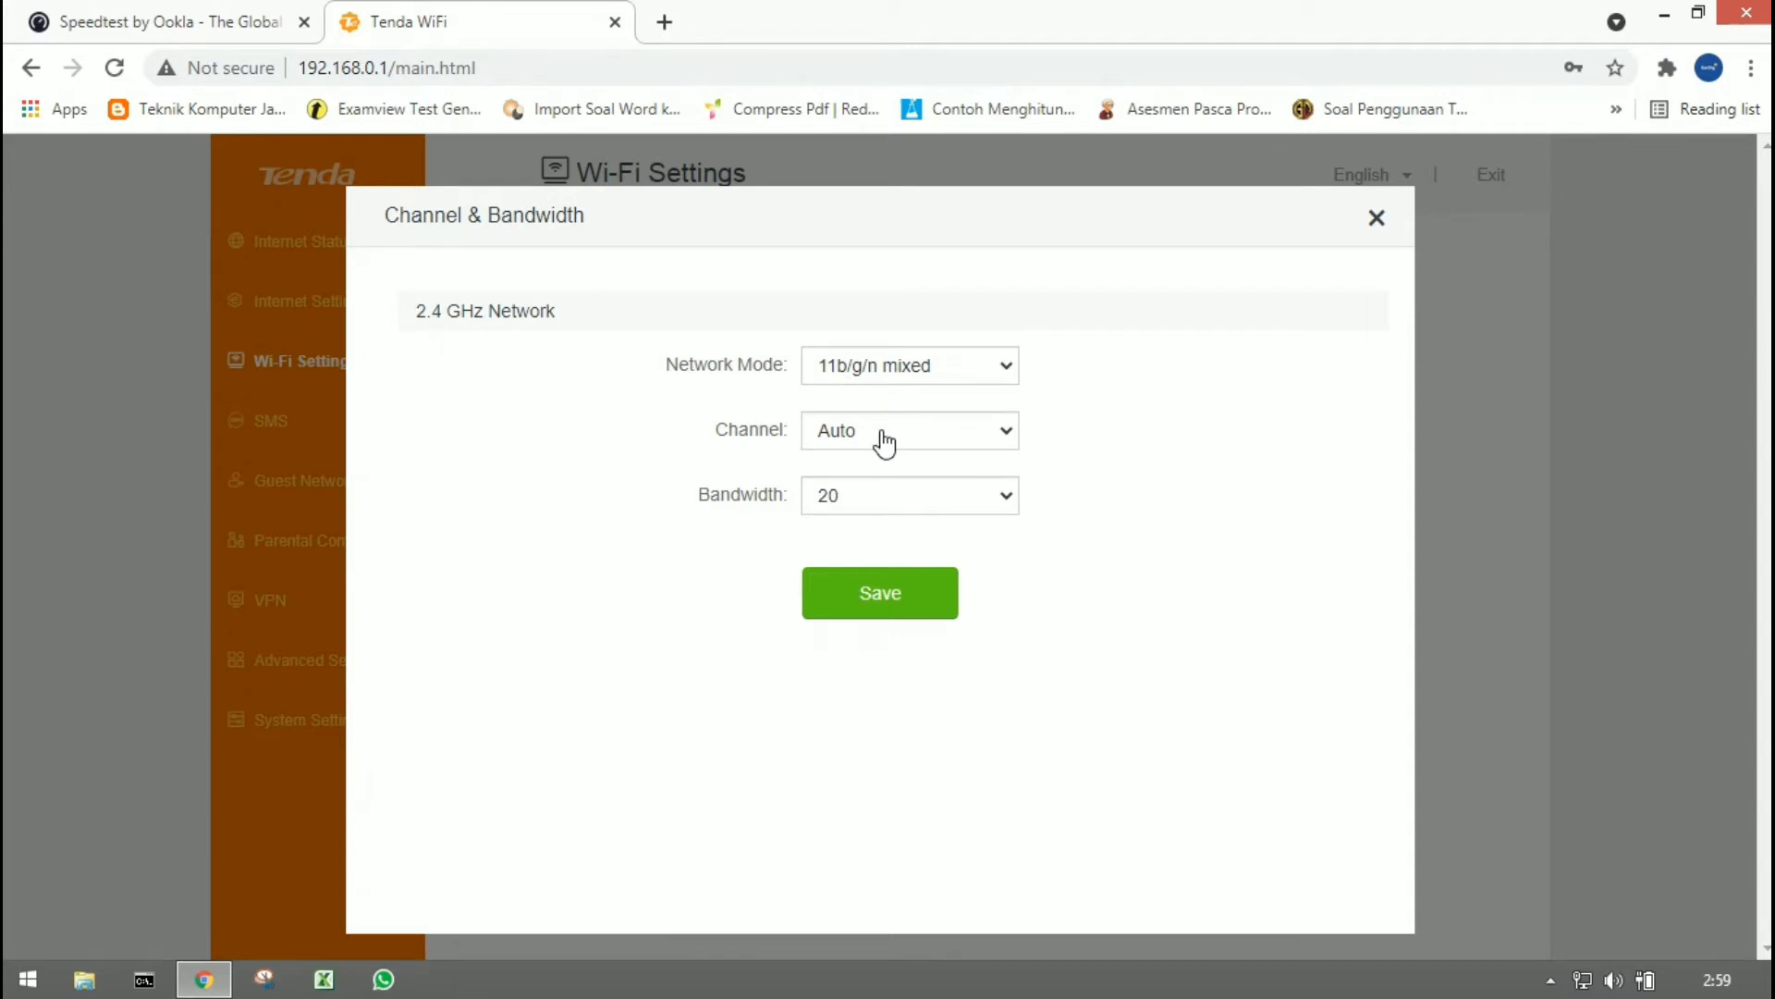
{"action": "left_click", "coordinate": [888, 502]}
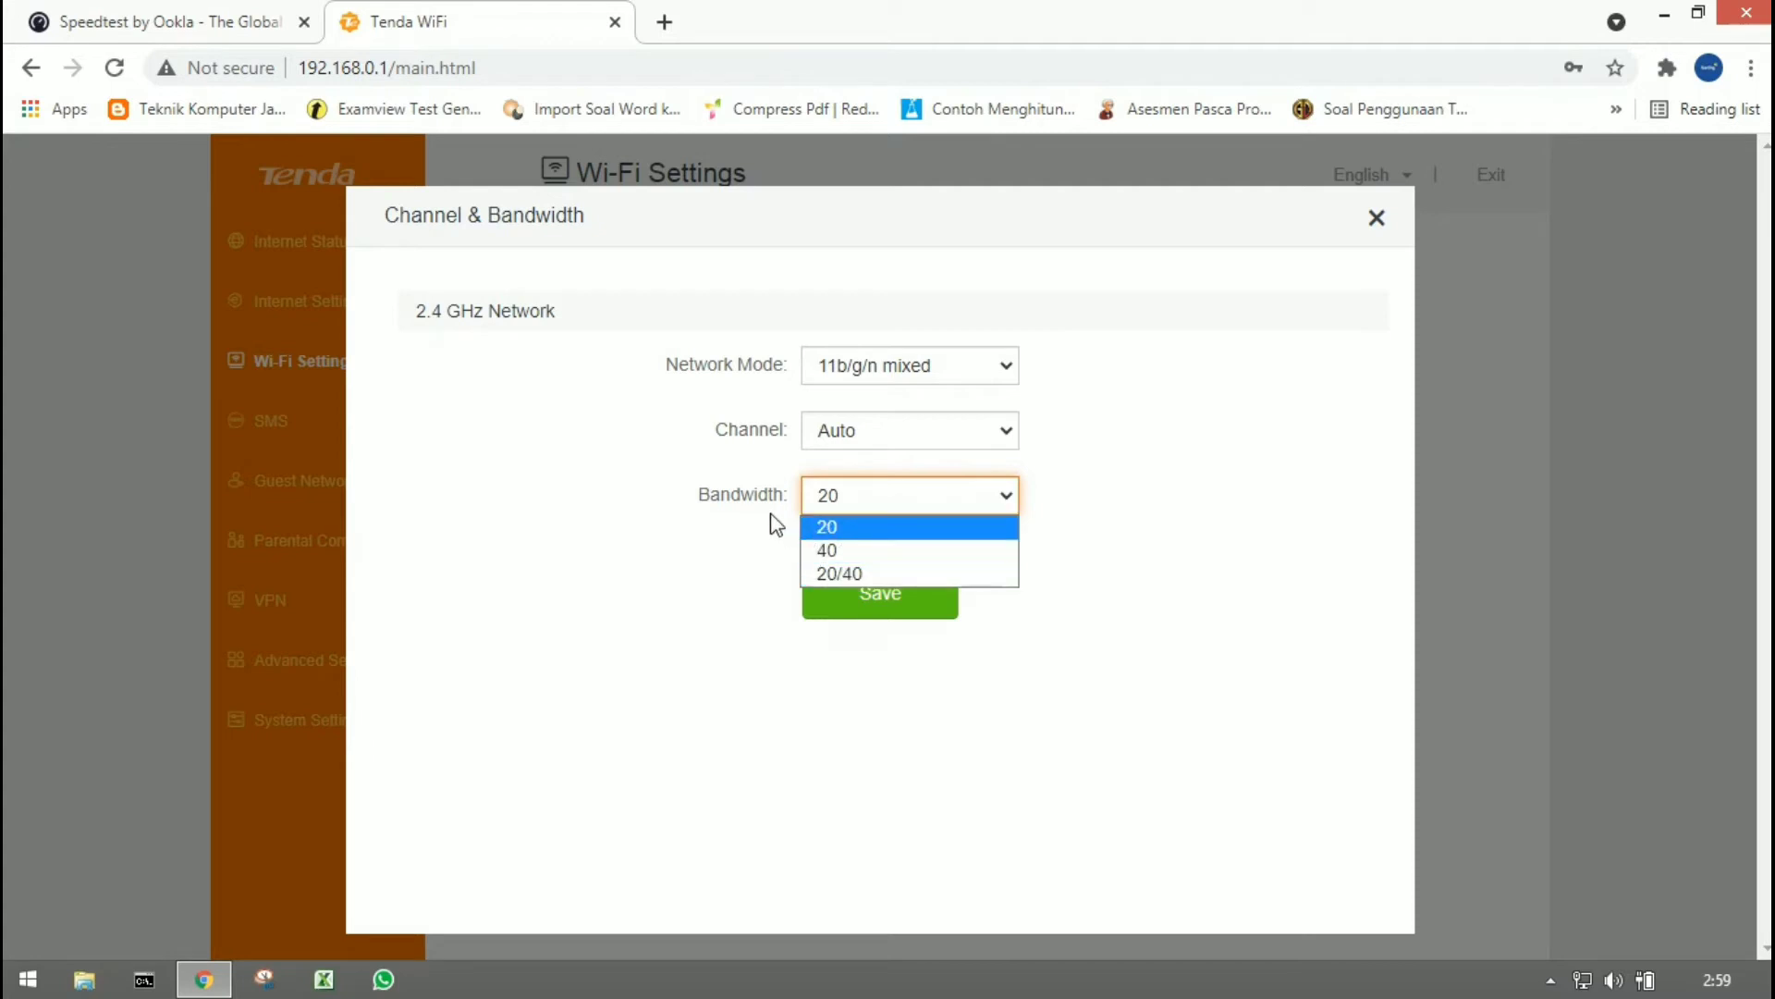
{"action": "left_click", "coordinate": [843, 438]}
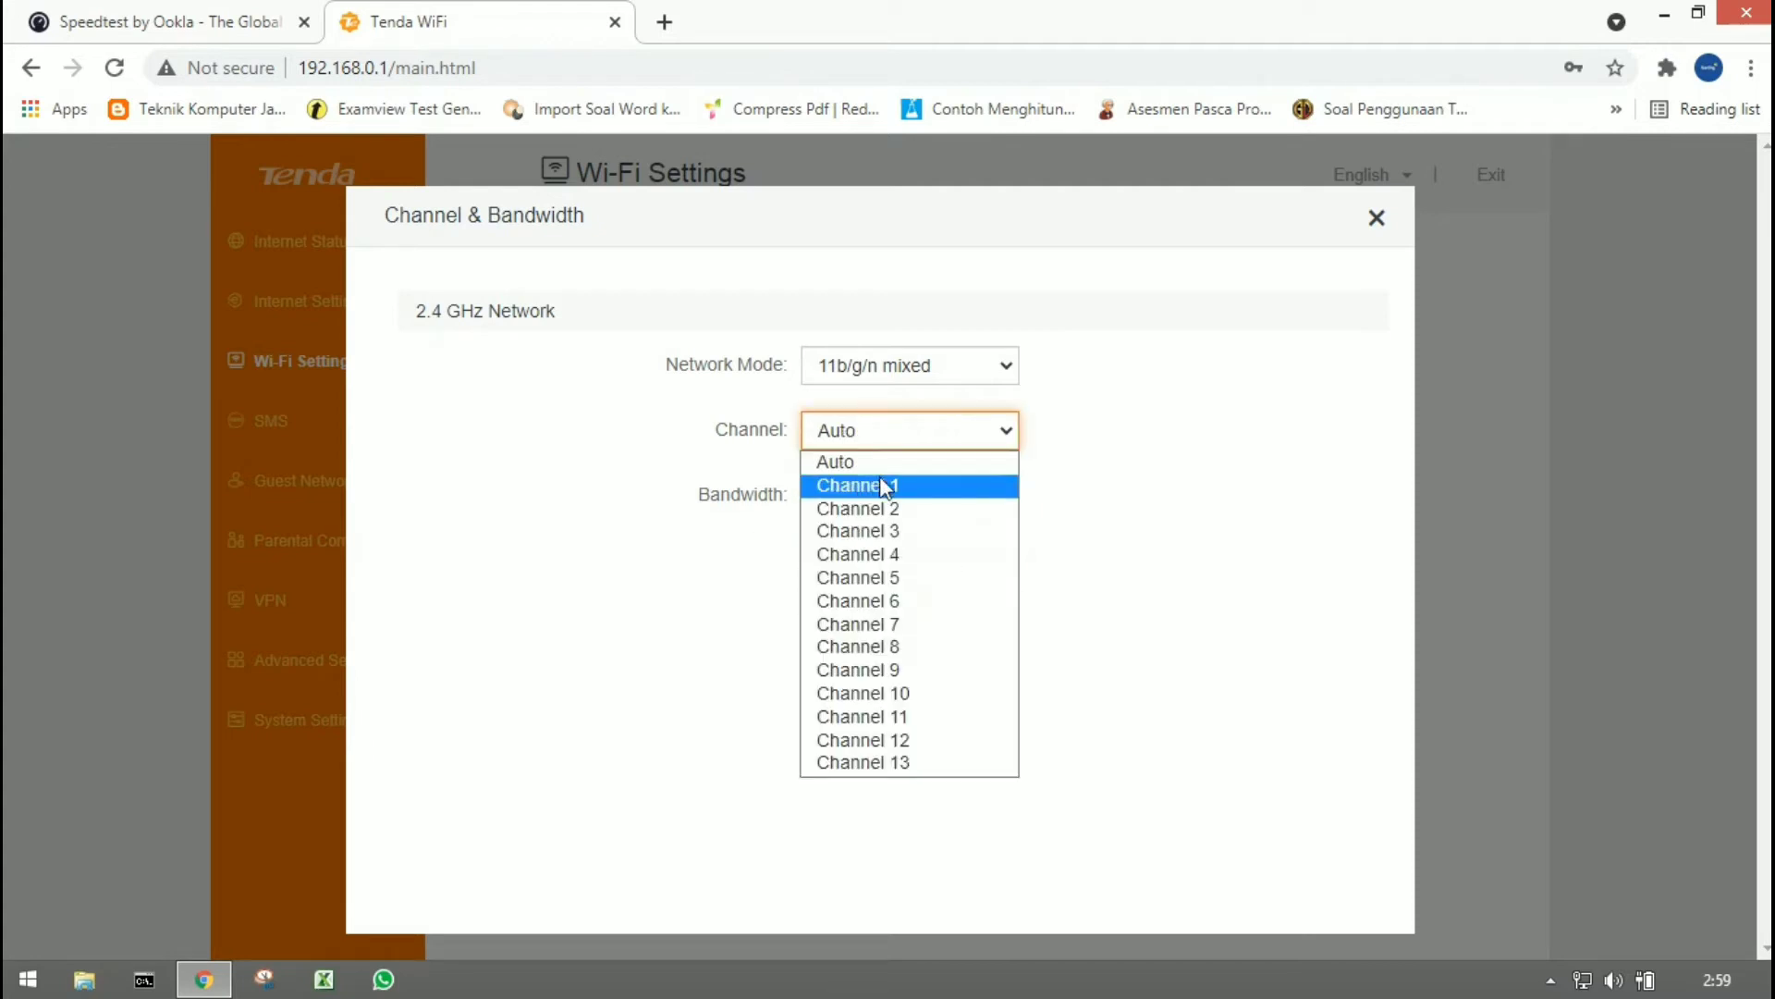
{"action": "left_click", "coordinate": [1078, 448]}
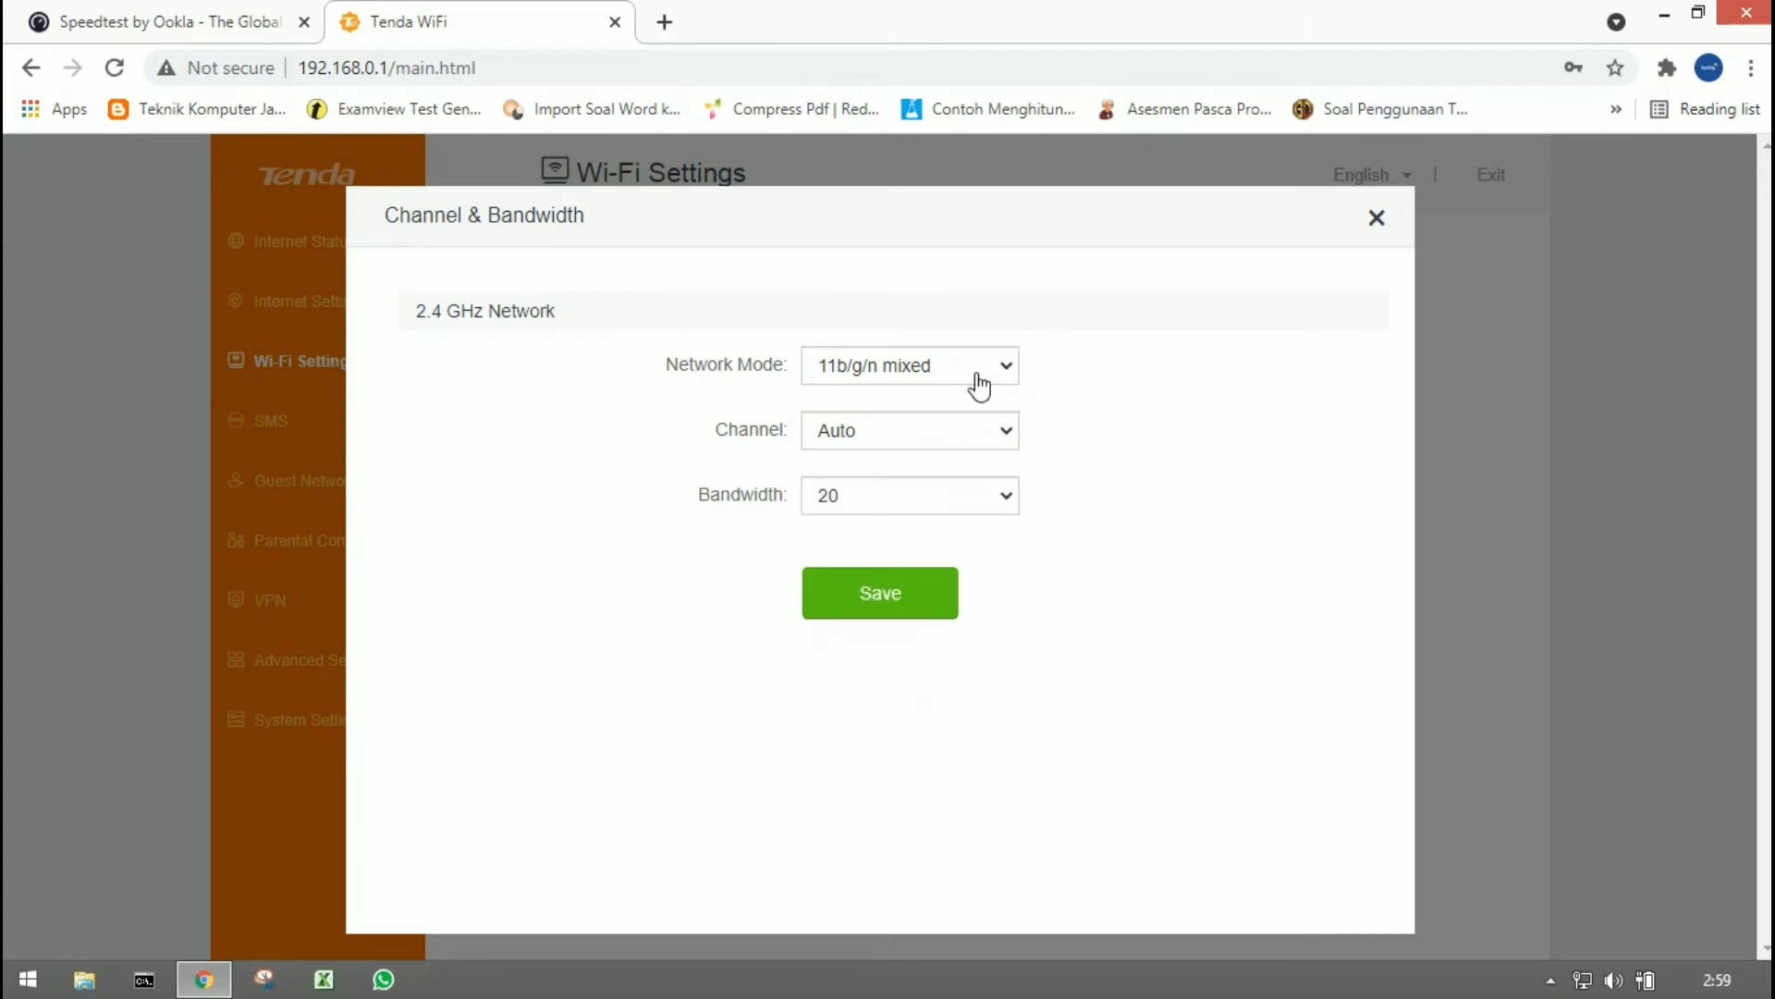
{"action": "left_click", "coordinate": [963, 374]}
{"action": "left_click", "coordinate": [1078, 399]}
{"action": "left_click", "coordinate": [984, 433]}
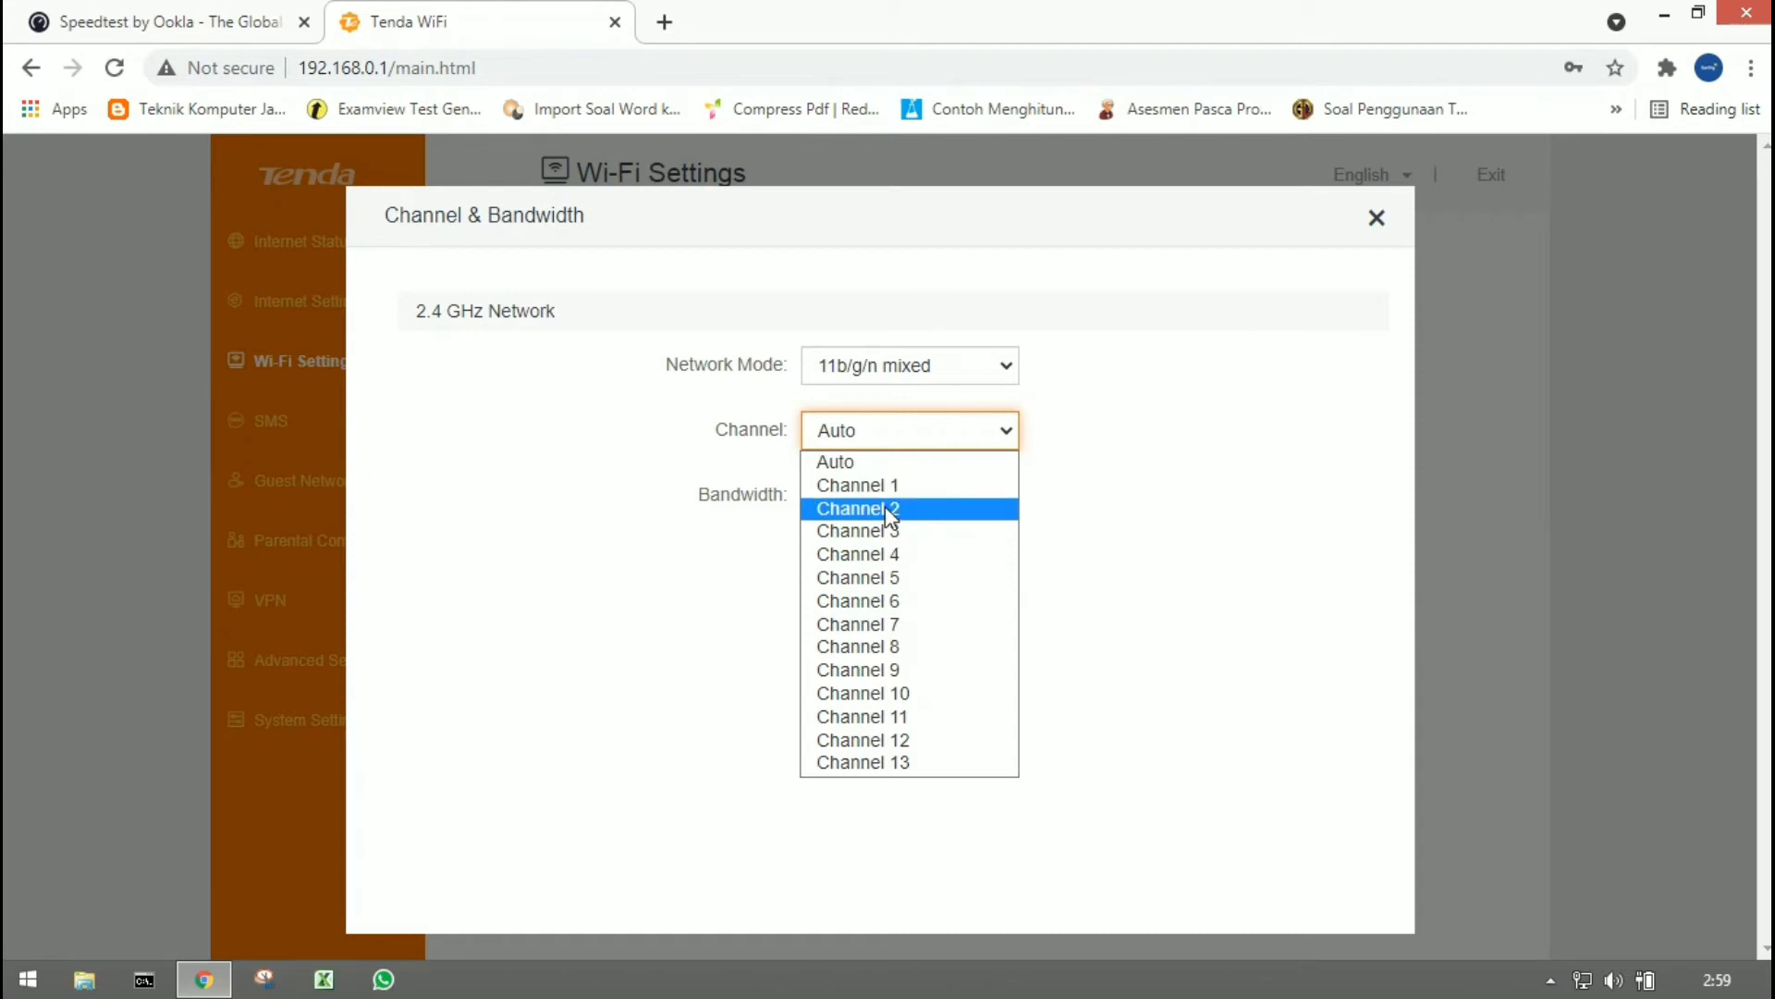
{"action": "left_click", "coordinate": [1142, 504]}
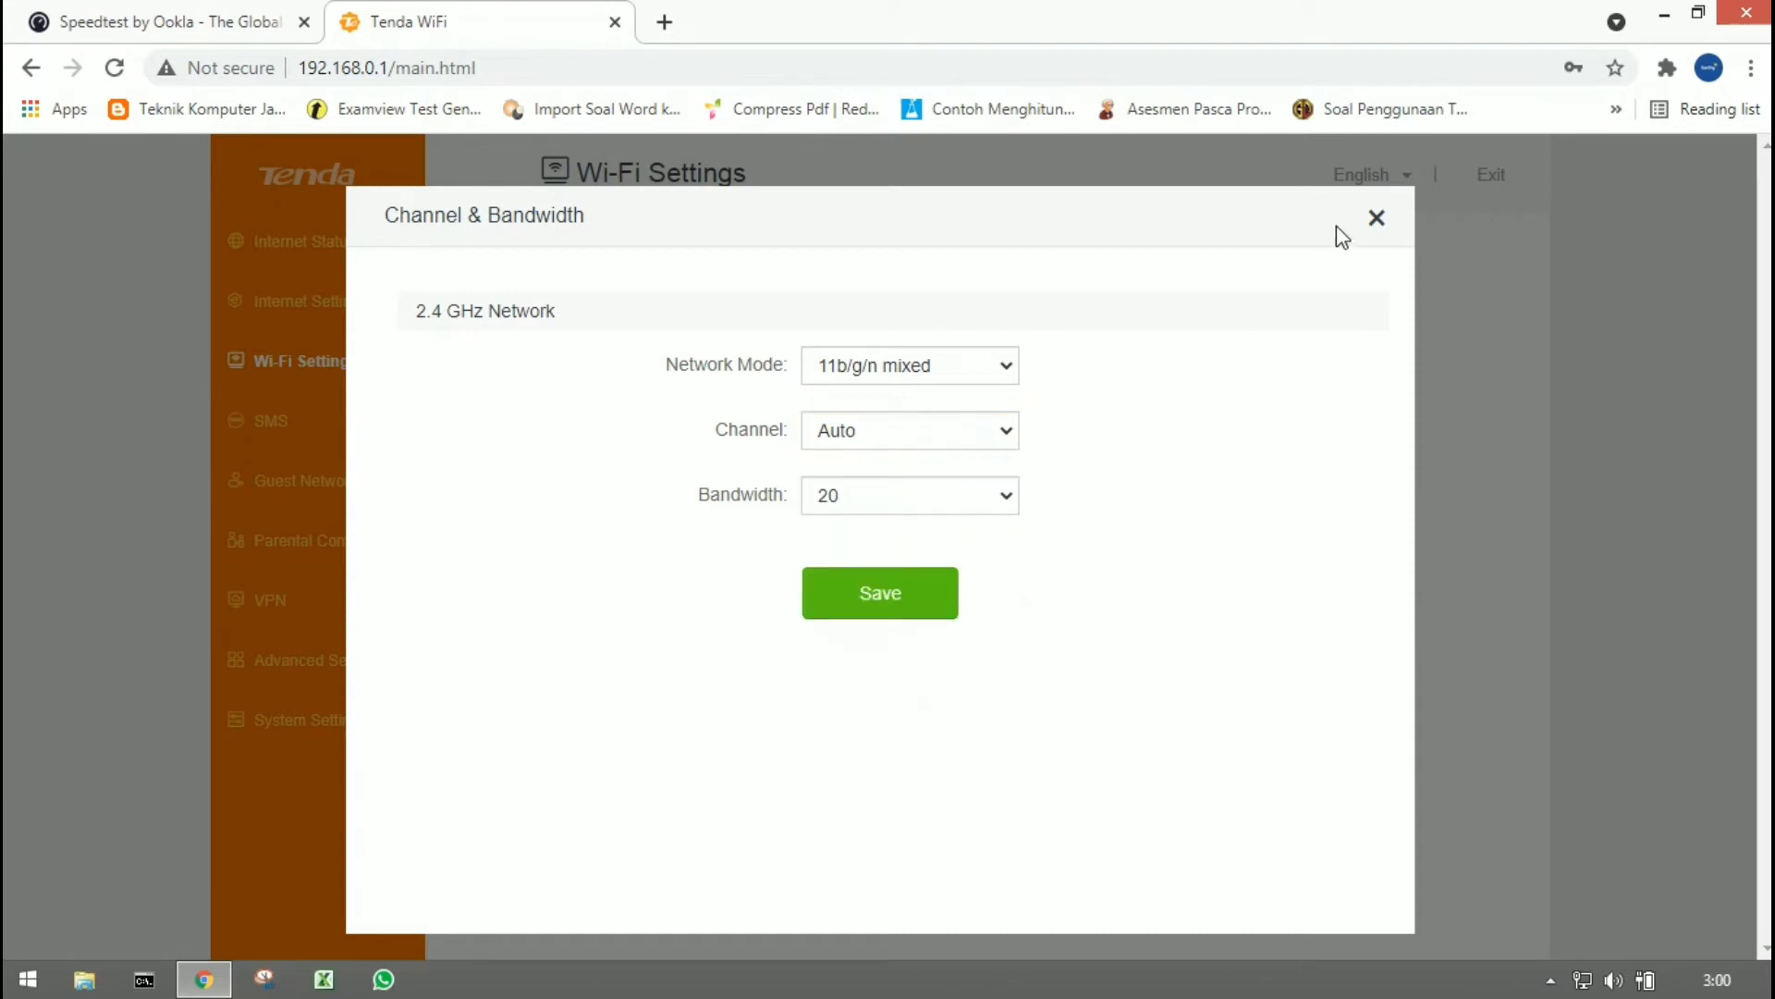
{"action": "left_click", "coordinate": [1377, 219]}
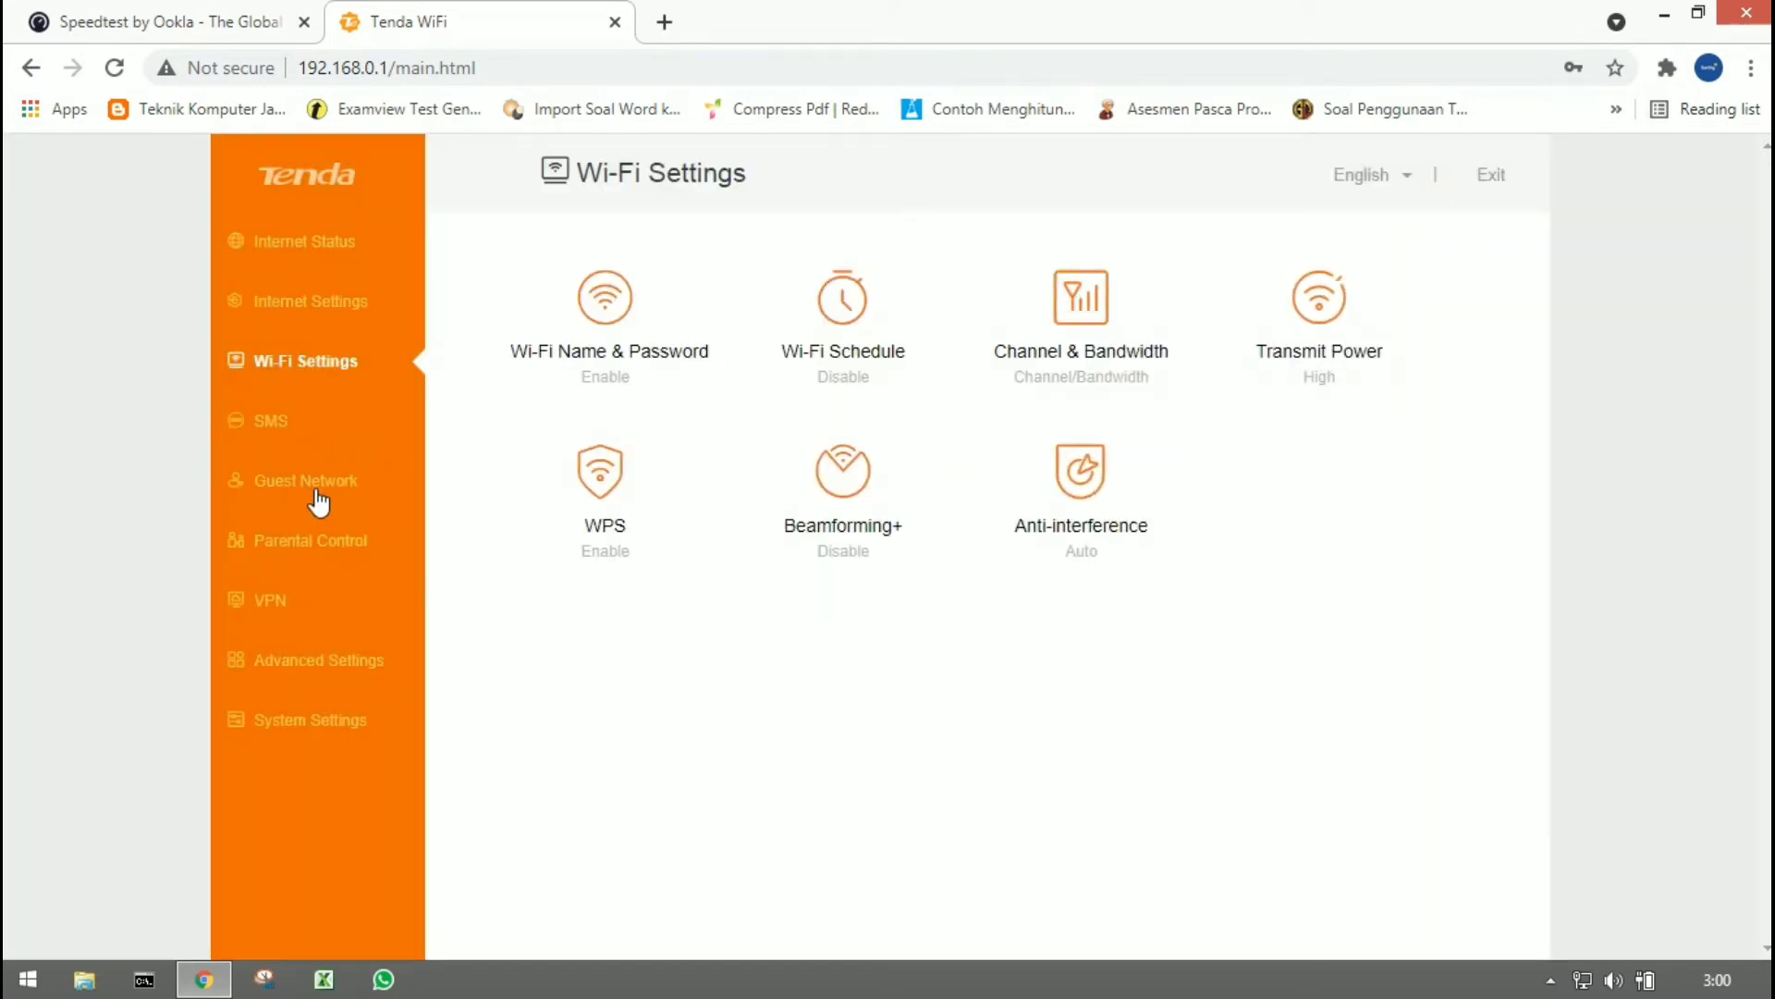
Go via Parental Control to Advanced Settings and open Operating Mode (3G/4G Router Mode).
{"action": "left_click", "coordinate": [340, 553]}
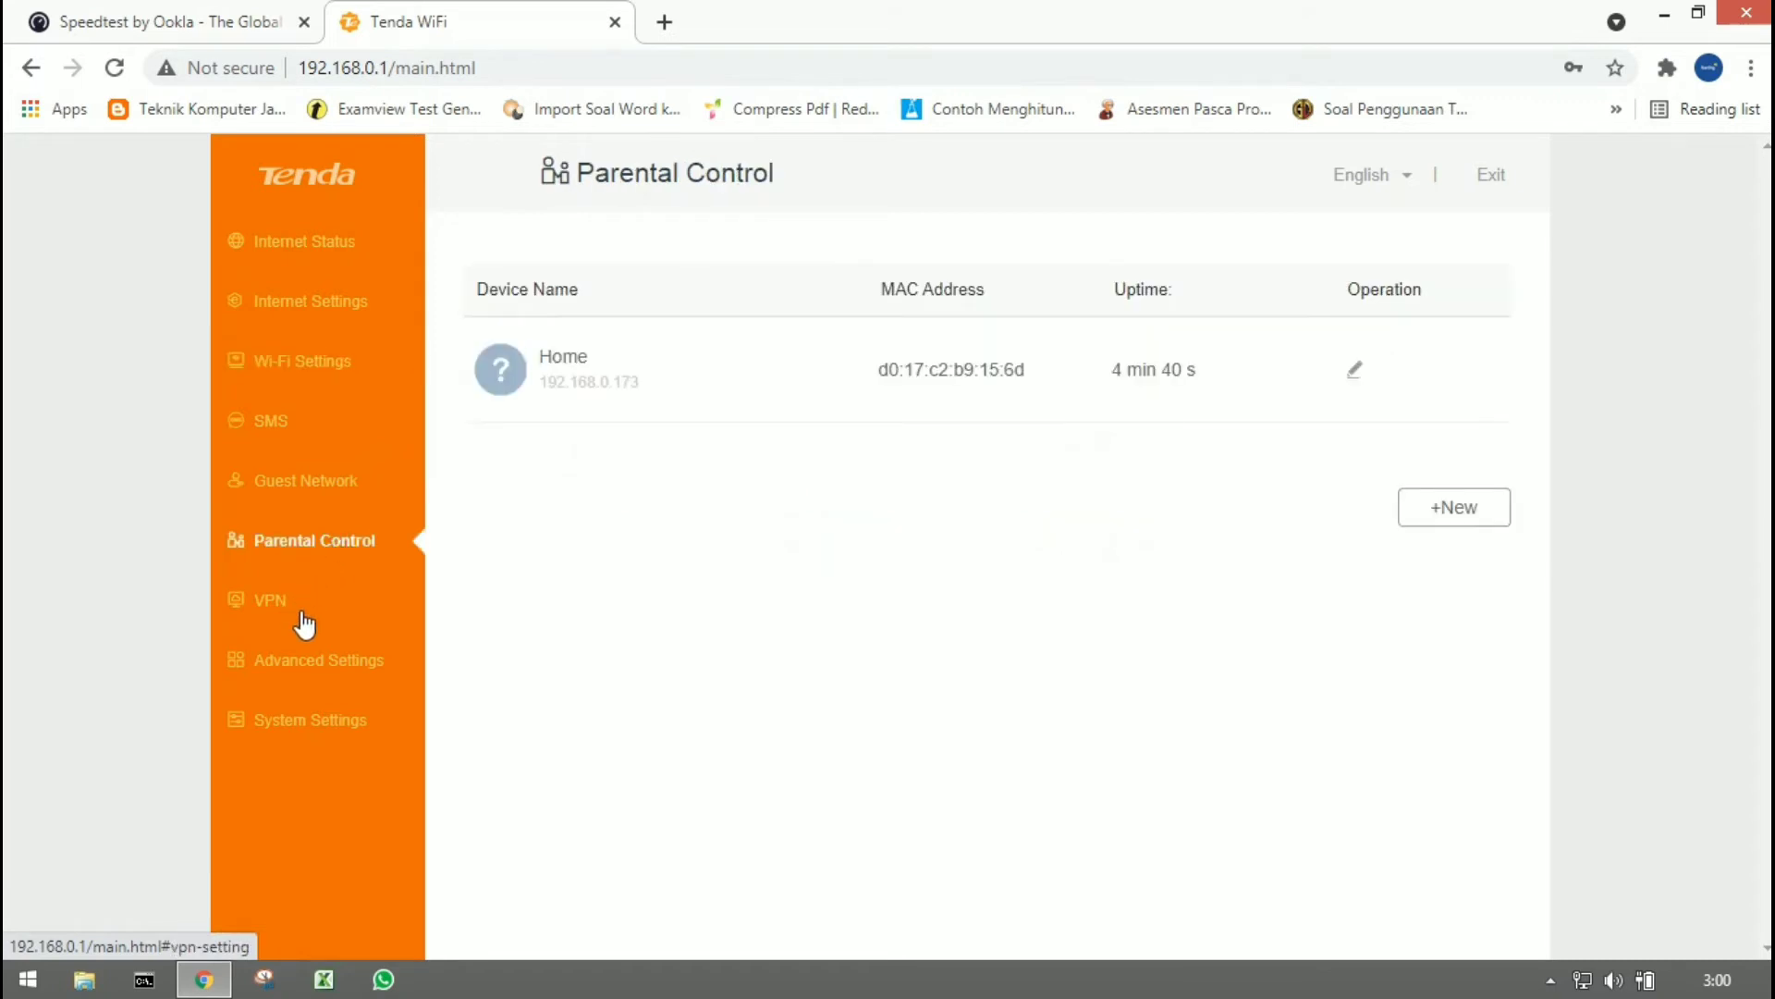
{"action": "left_click", "coordinate": [308, 665]}
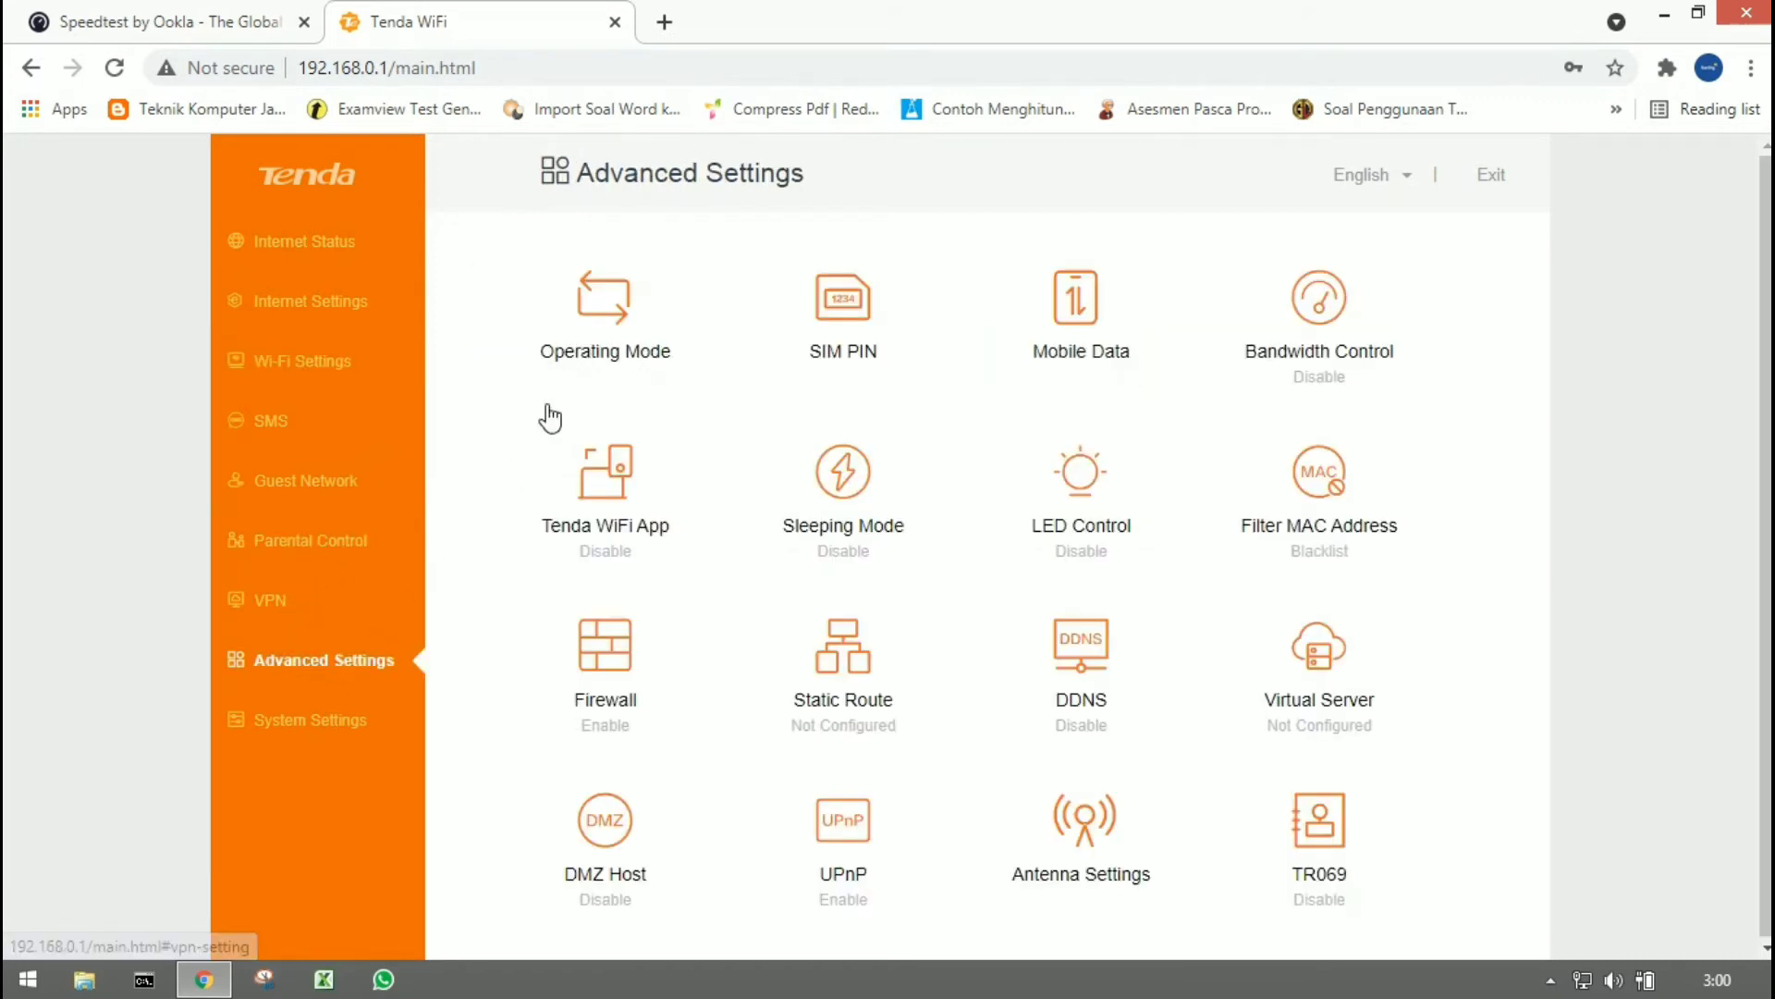
{"action": "left_click", "coordinate": [599, 342]}
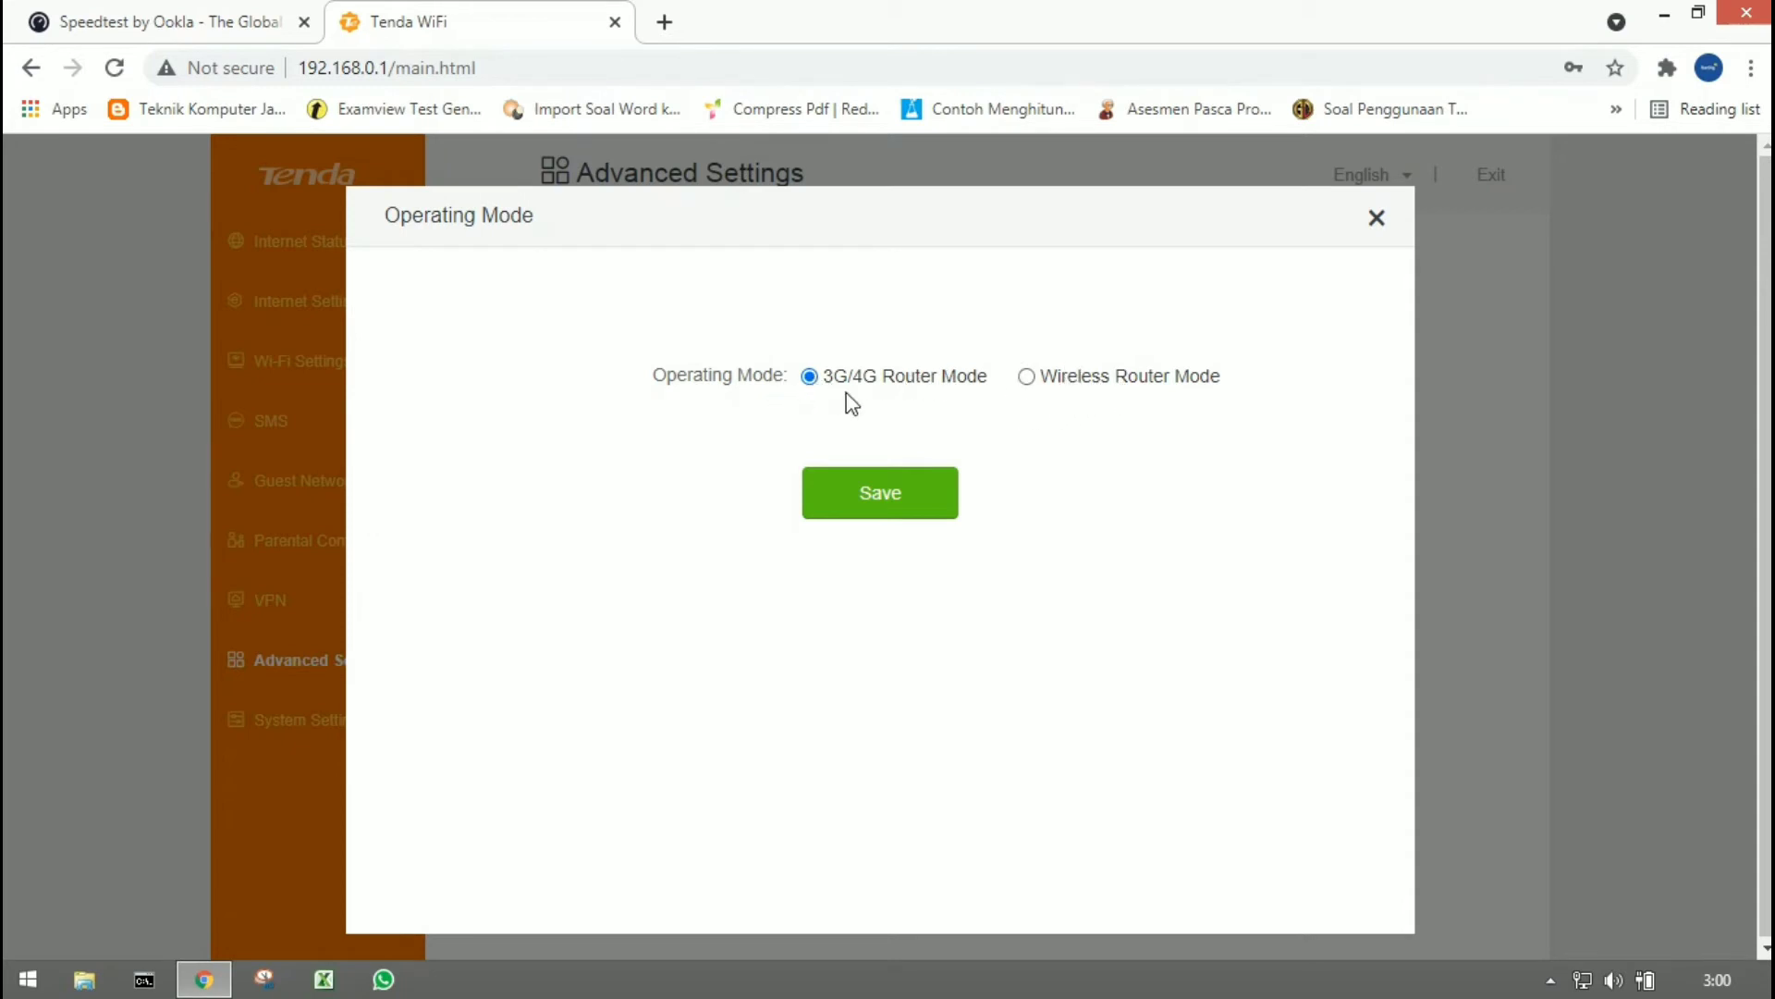
Inspect the Bandwidth Control, Tenda WiFi App and Sleeping Mode settings without changes.
{"action": "left_click", "coordinate": [1377, 220]}
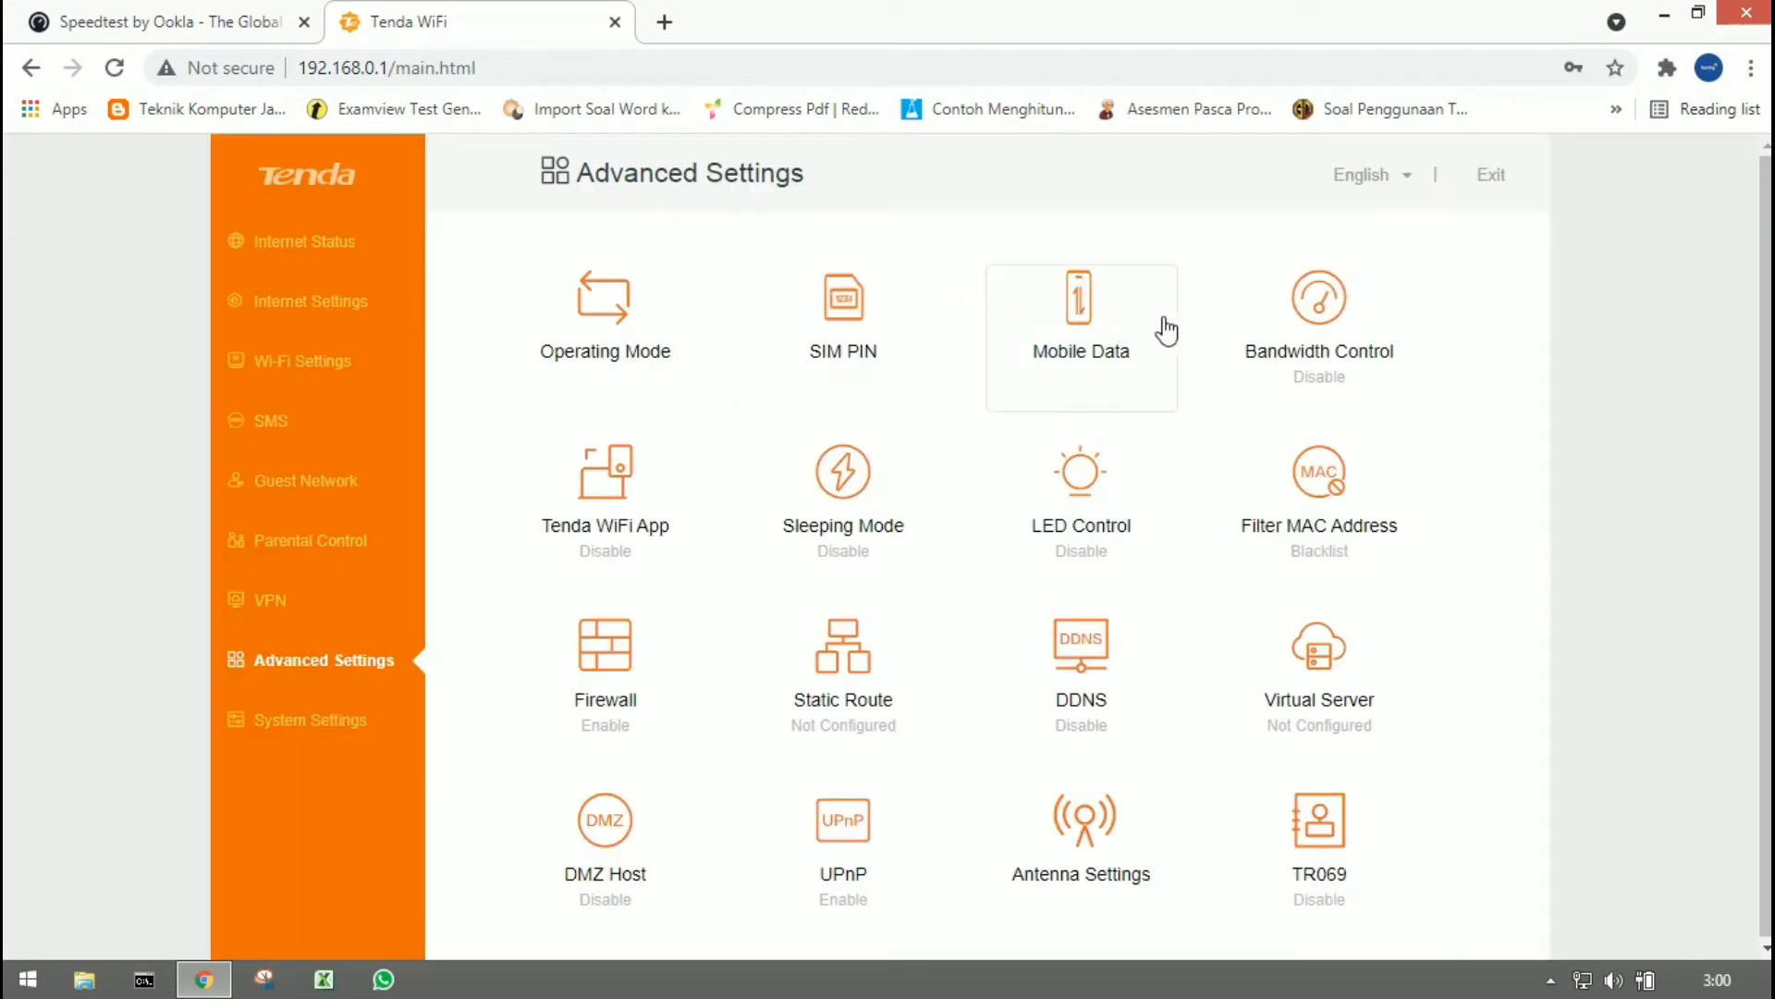
{"action": "left_click", "coordinate": [1290, 325]}
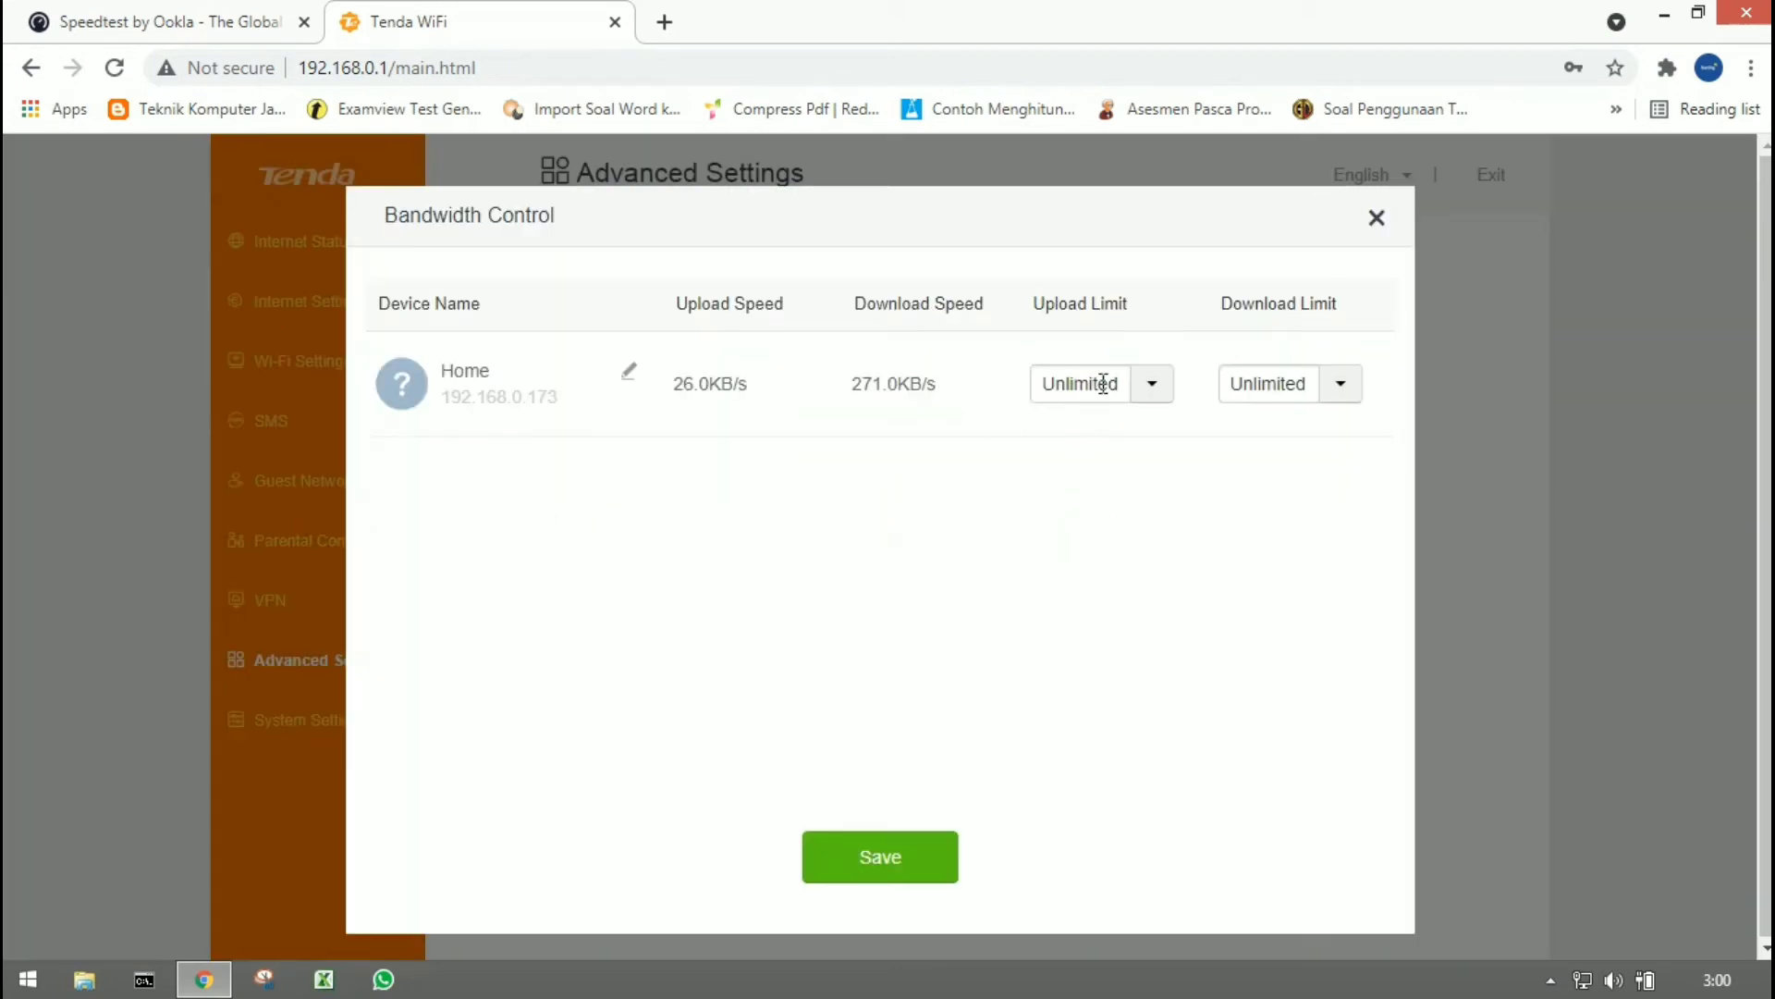
{"action": "left_click", "coordinate": [1377, 218]}
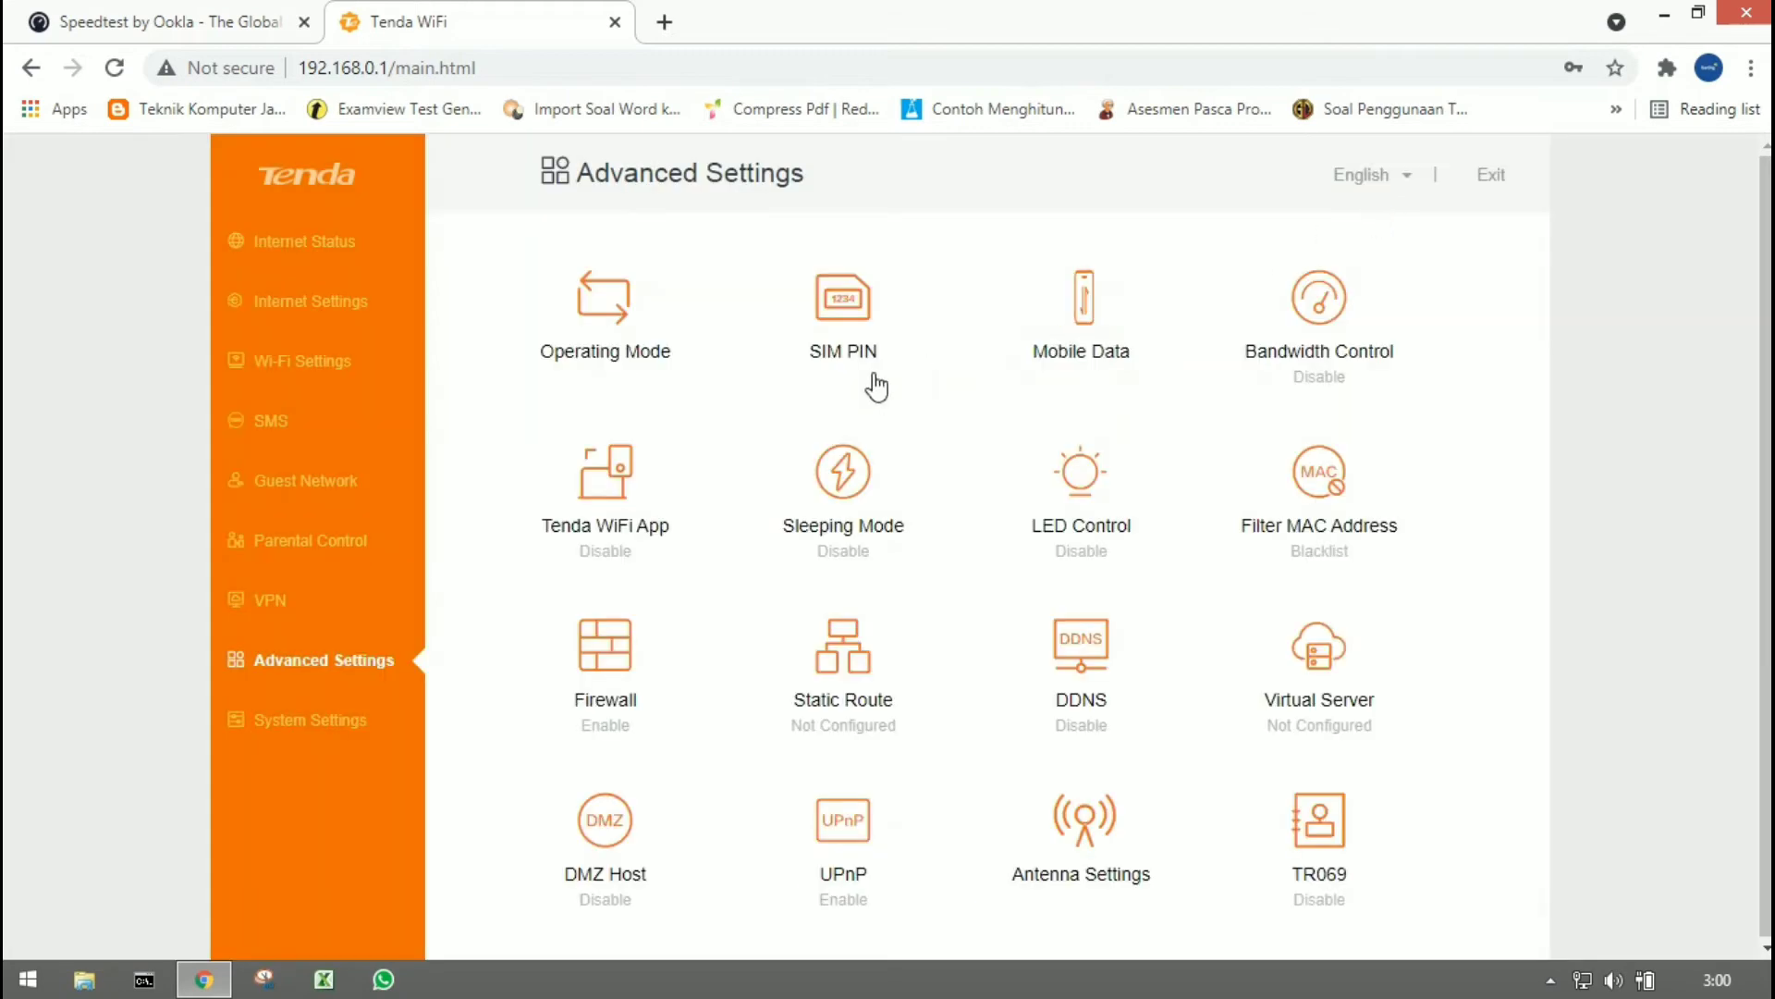
{"action": "left_click", "coordinate": [644, 486]}
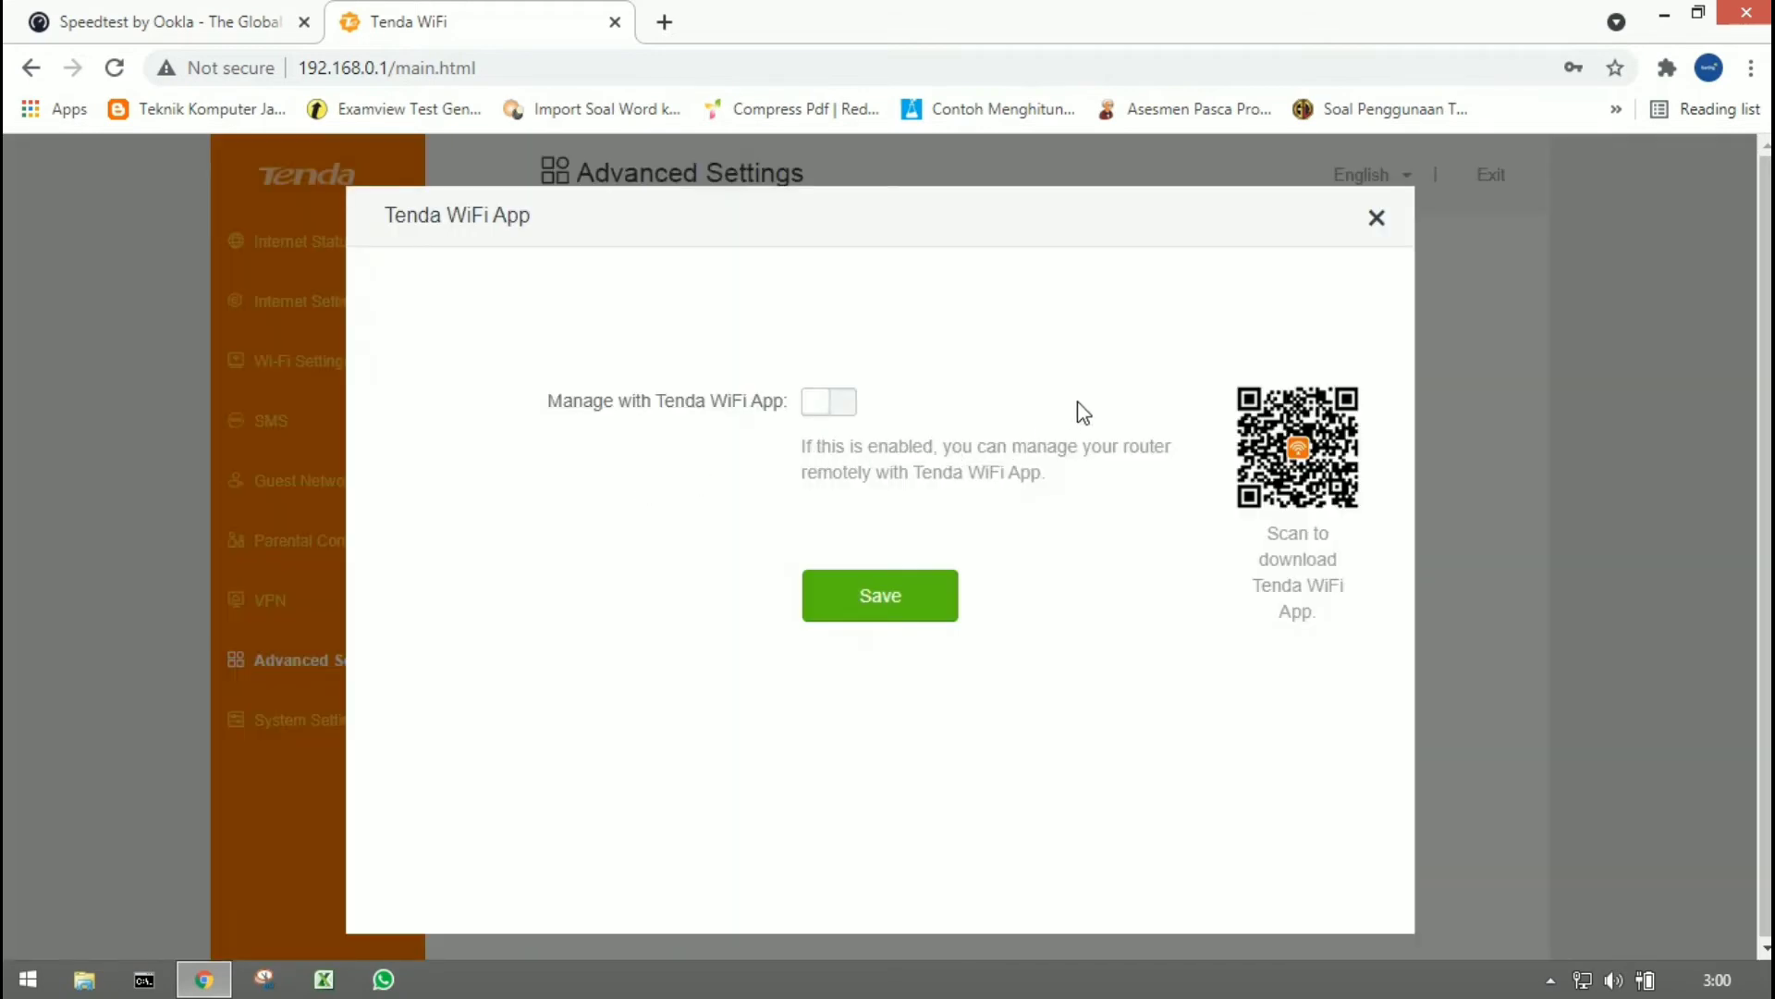
{"action": "left_click", "coordinate": [1376, 218]}
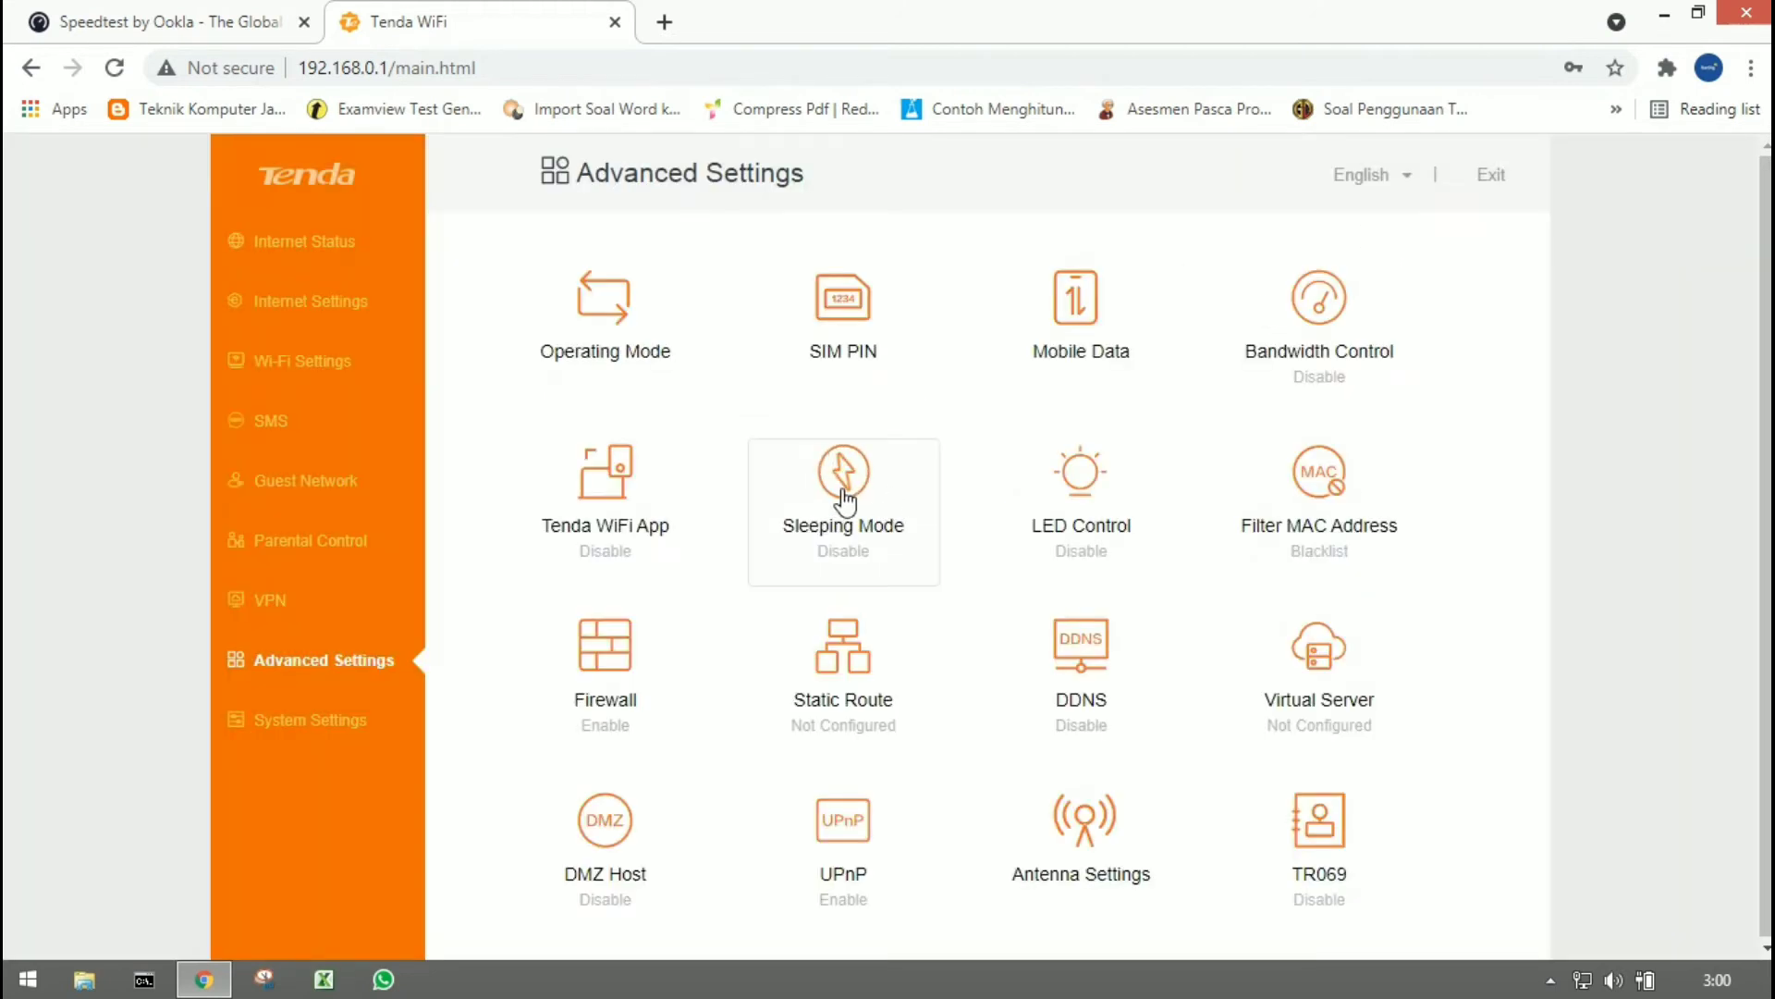
{"action": "left_click", "coordinate": [886, 521]}
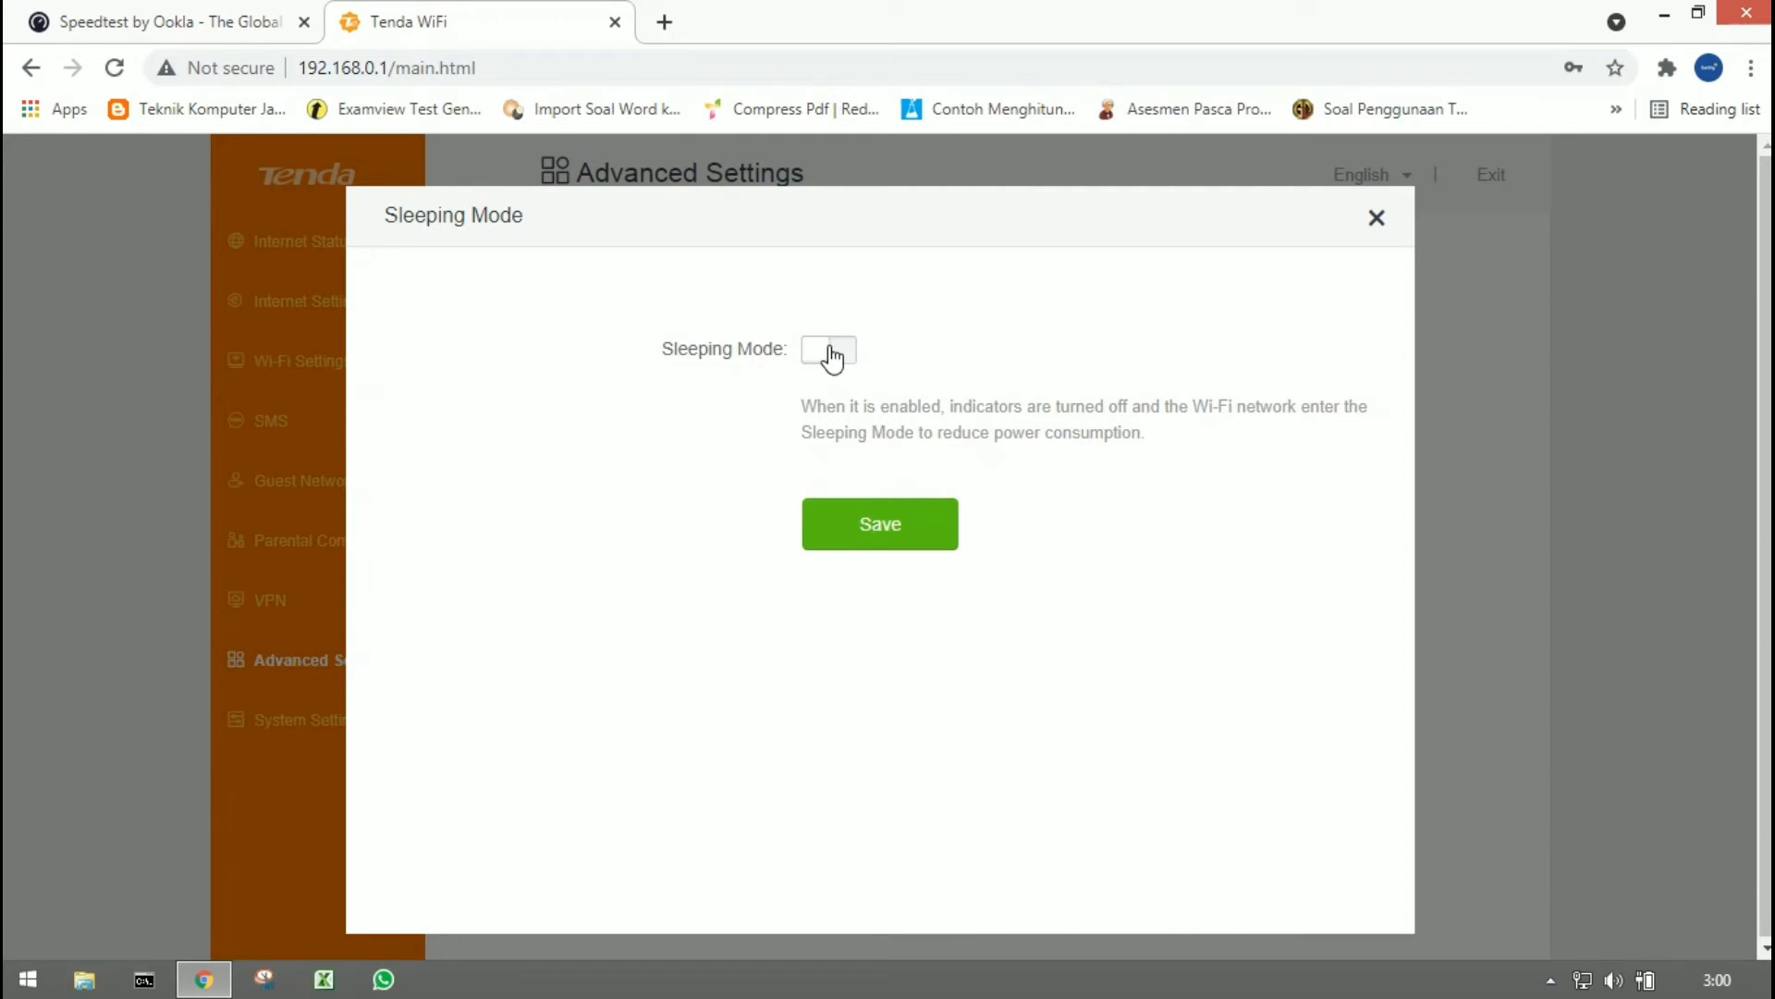
{"action": "left_click", "coordinate": [1378, 219]}
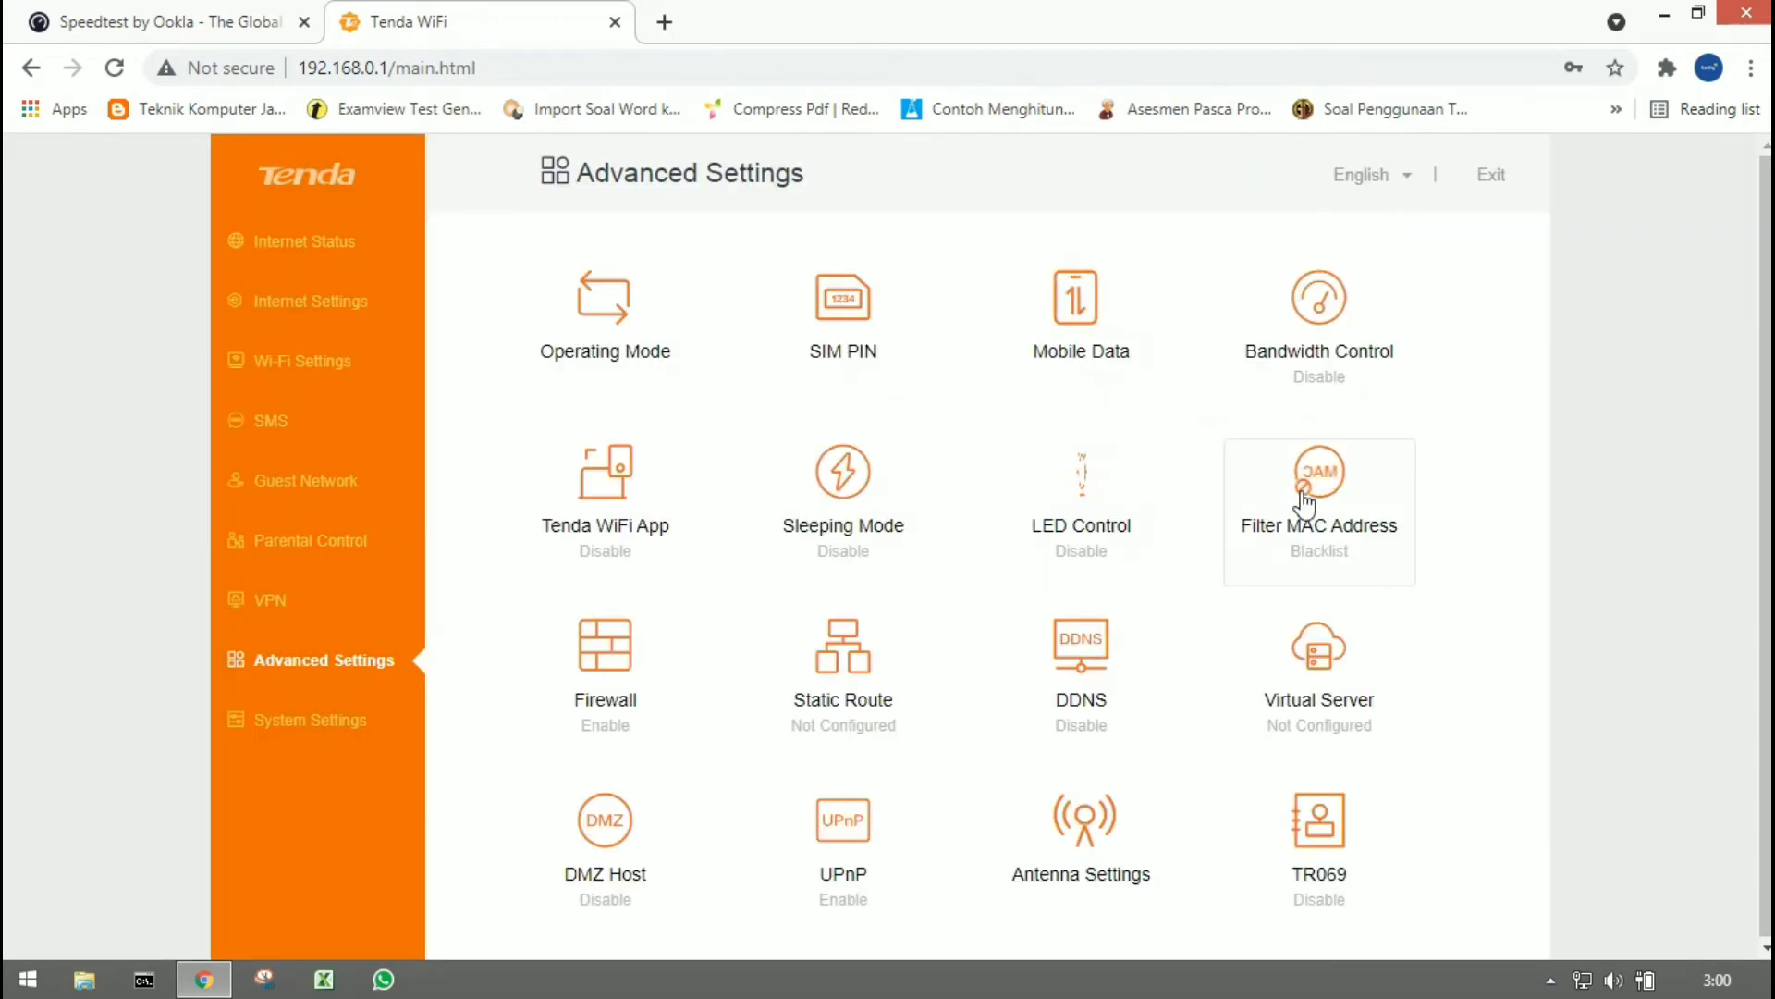
Inspect the MAC address filter and antenna settings unchanged, then show System Settings.
{"action": "left_click", "coordinate": [1305, 505]}
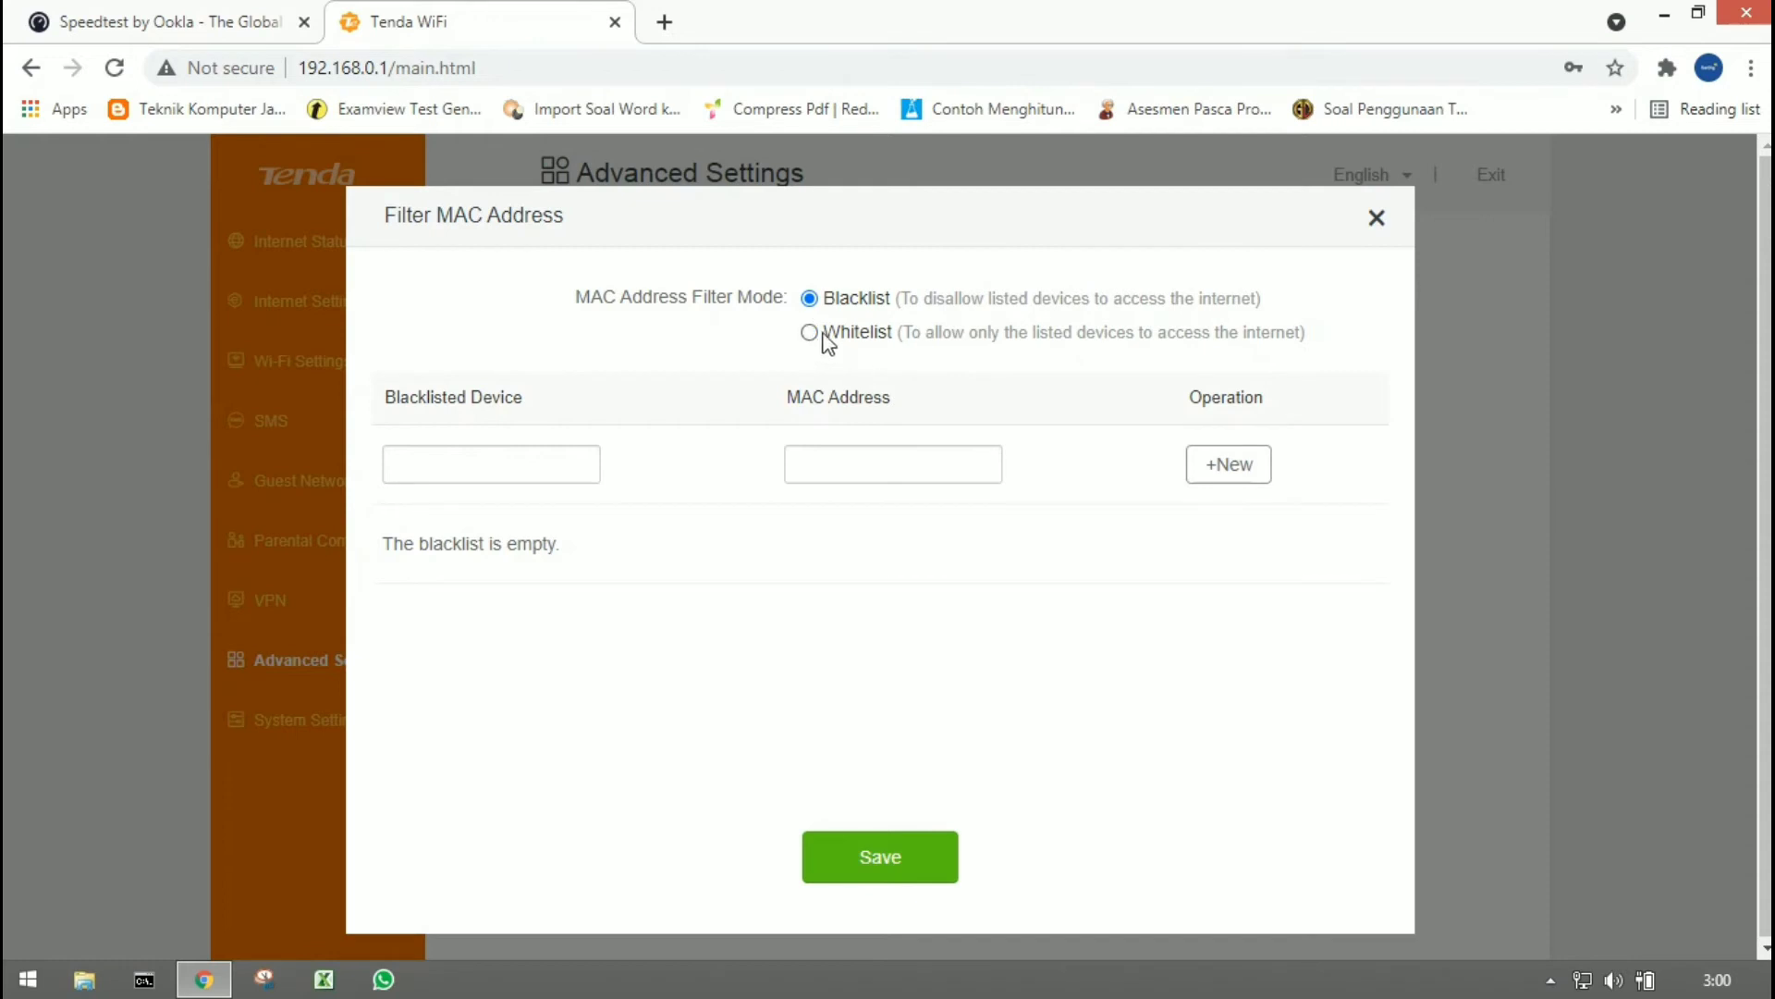
{"action": "left_click", "coordinate": [1377, 220]}
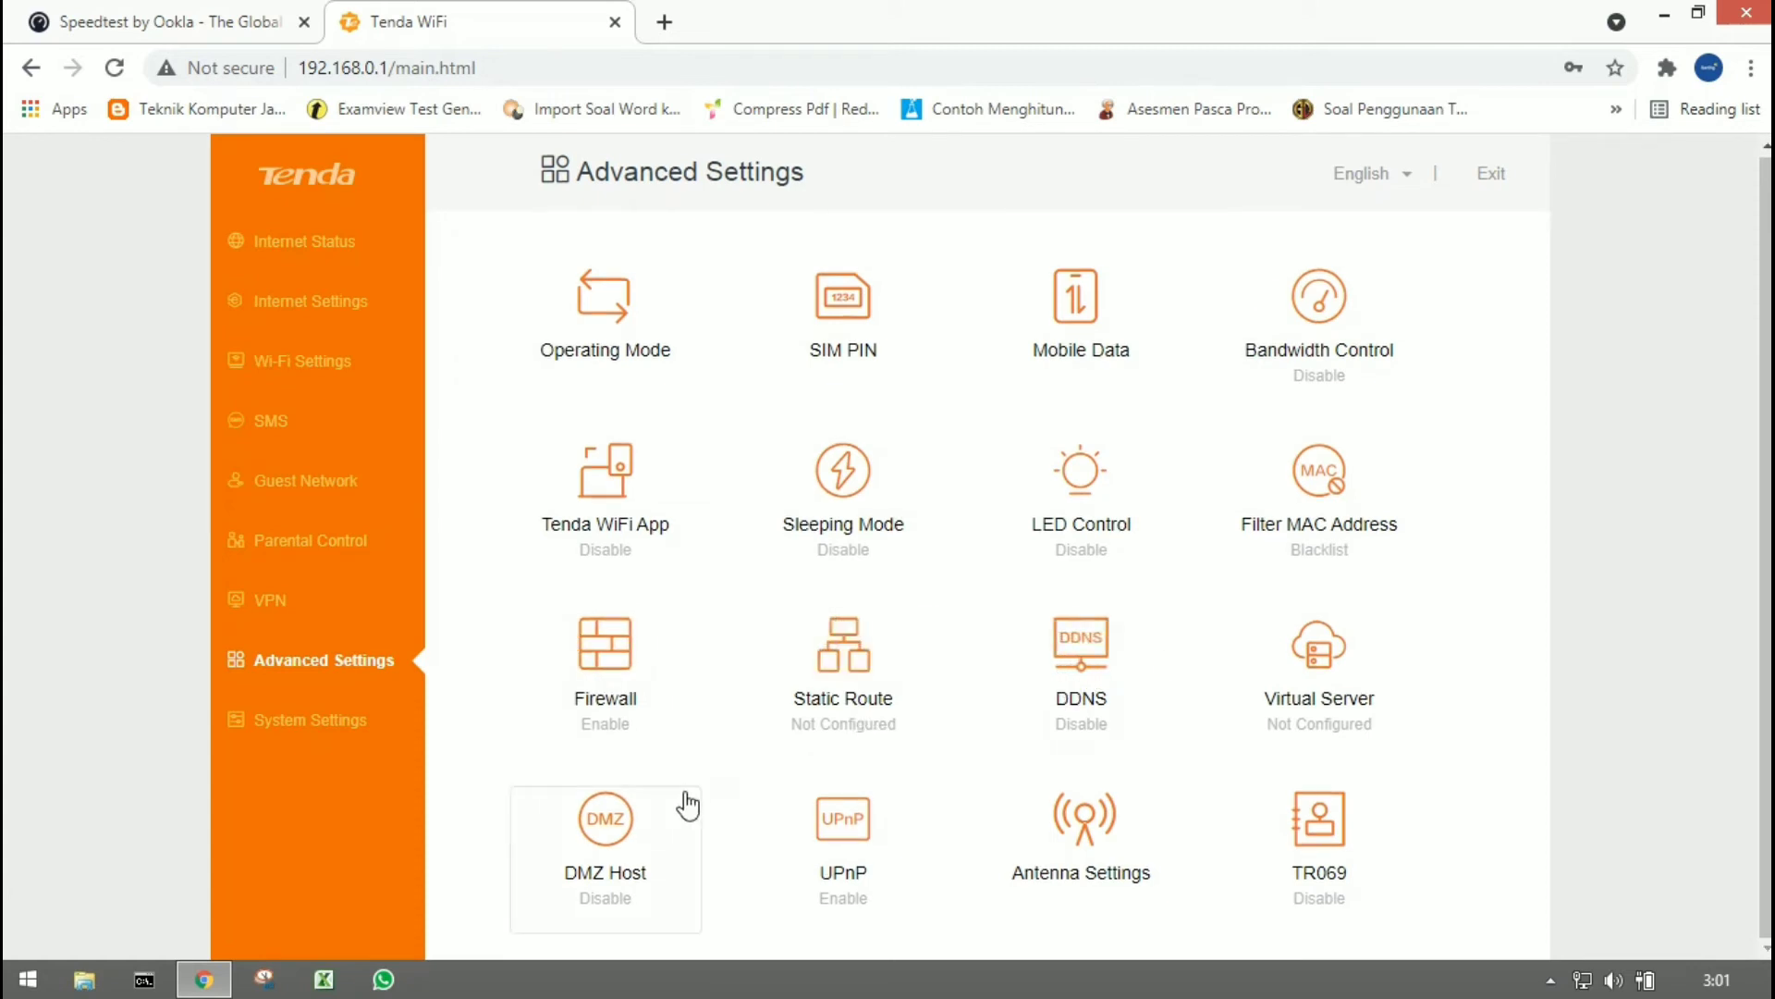
{"action": "left_click", "coordinate": [1110, 840]}
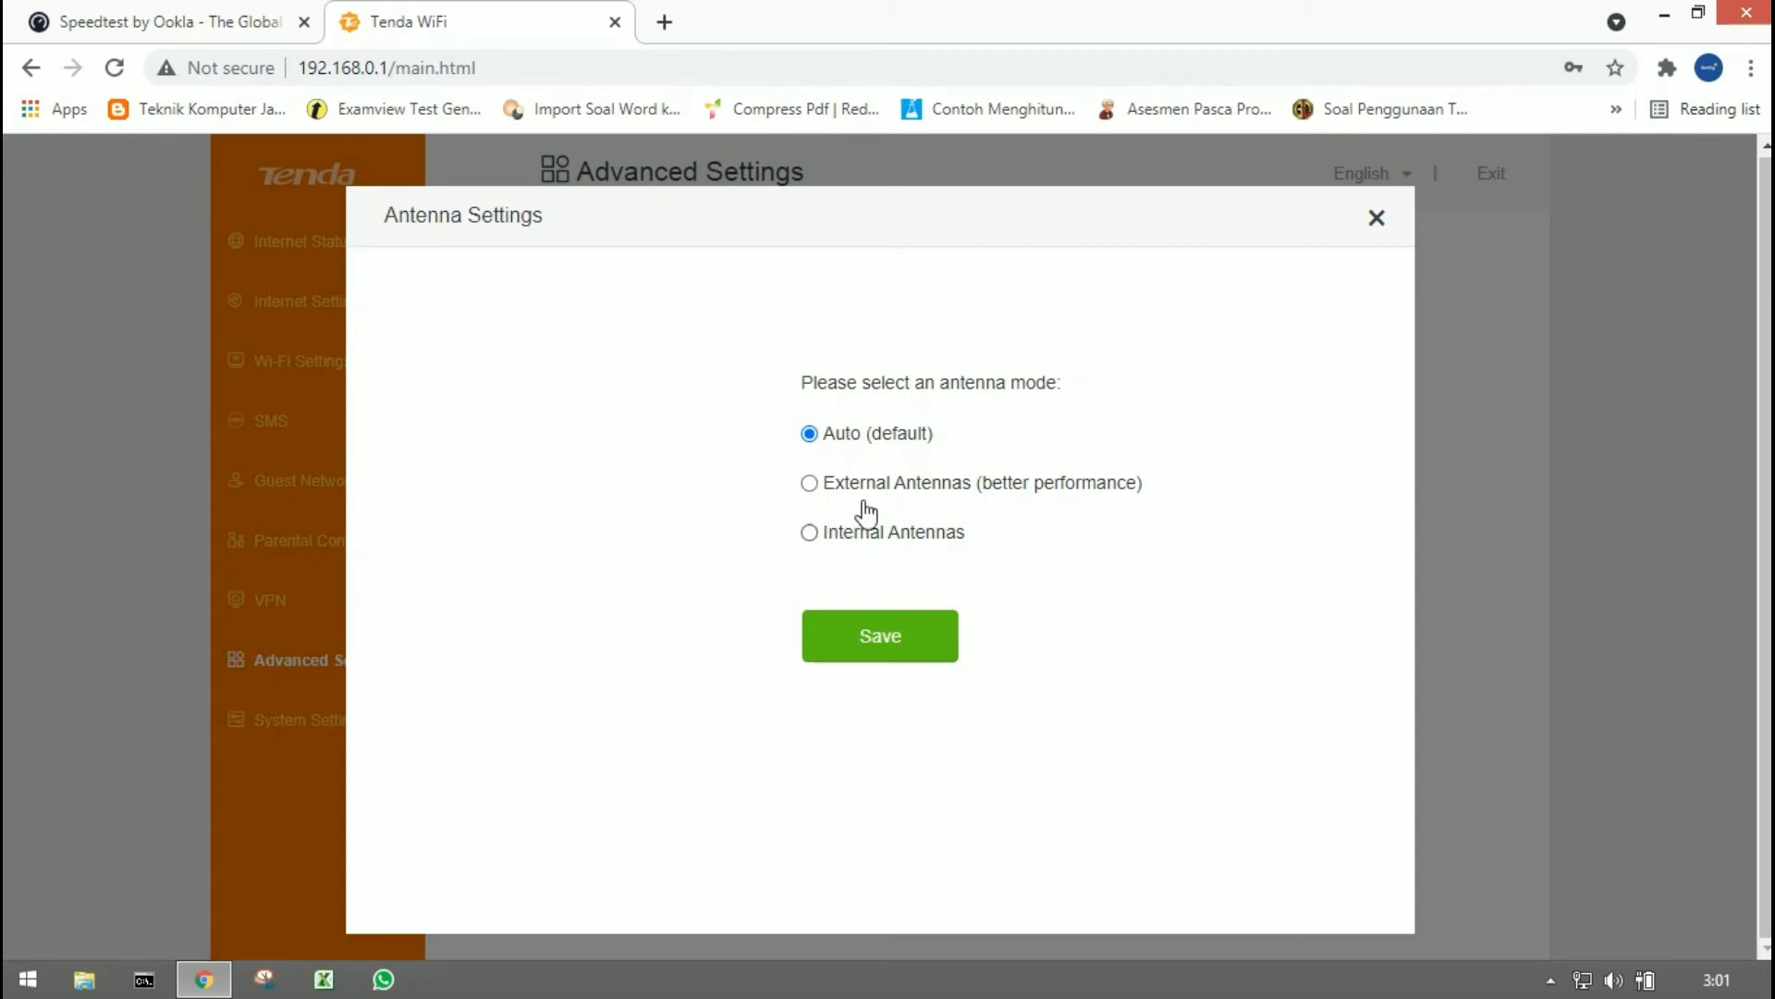
{"action": "left_click", "coordinate": [1376, 219]}
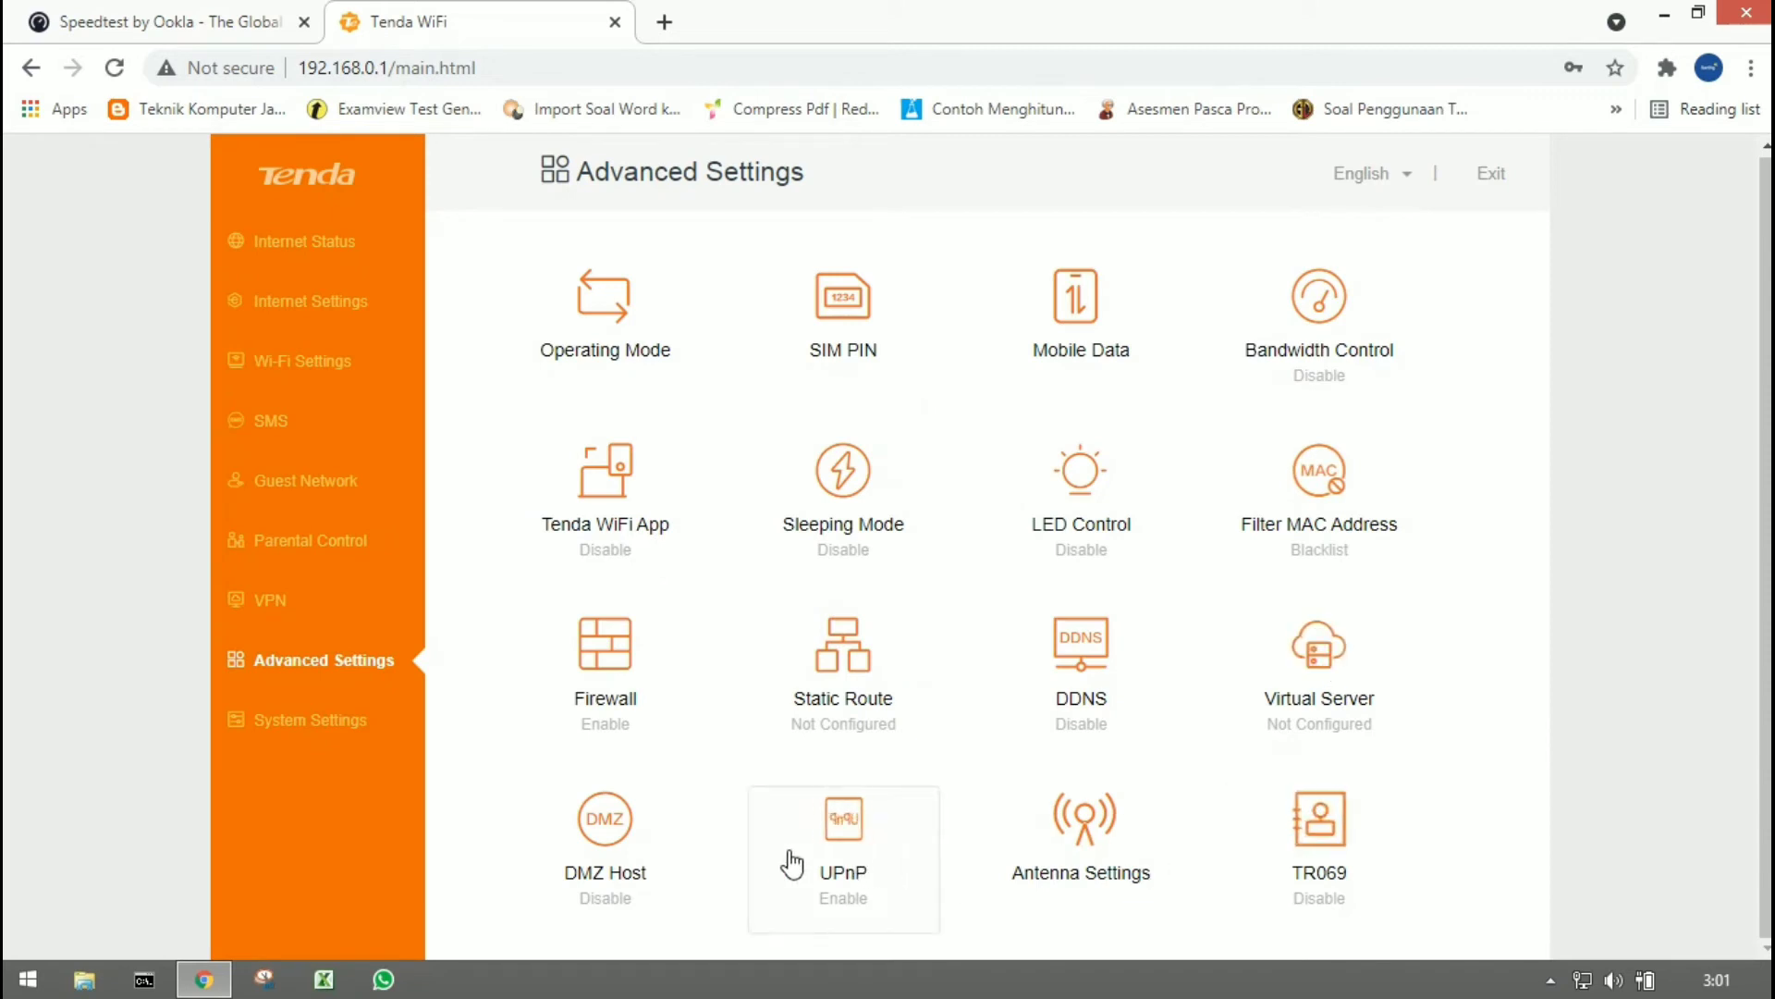
{"action": "left_click", "coordinate": [330, 732]}
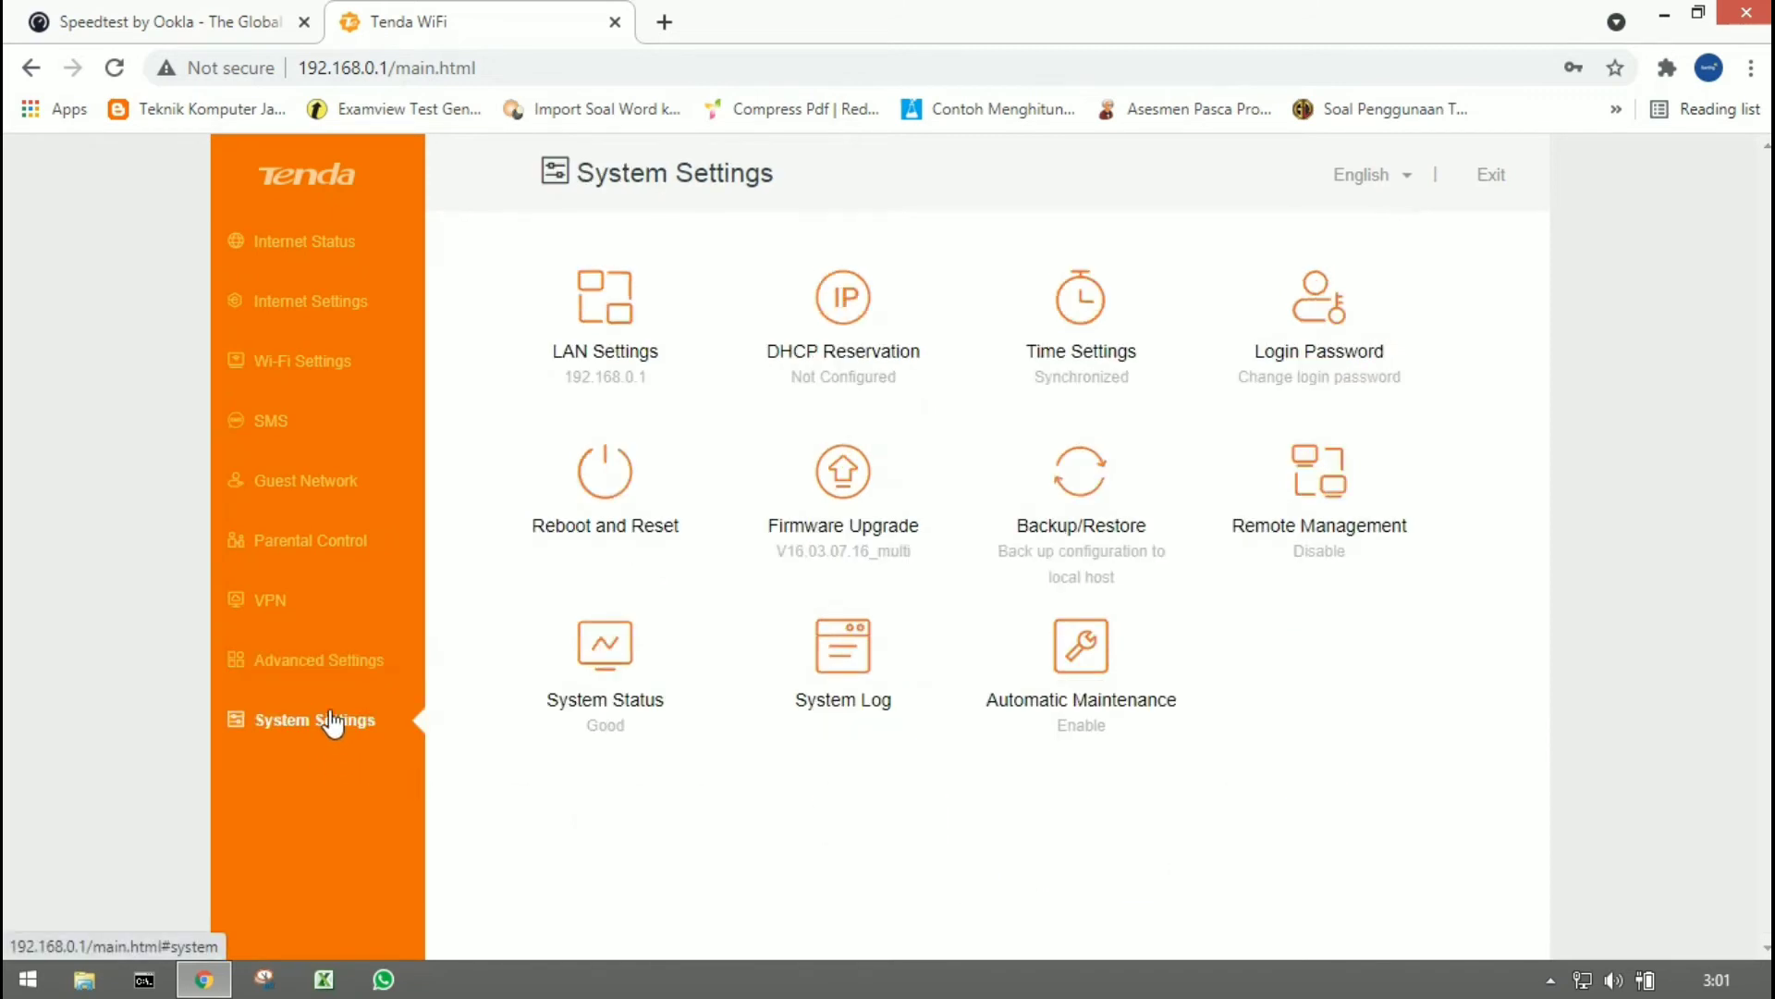
View LAN Settings, DHCP Reservation and Time Settings unchanged, then open the Login Password form.
{"action": "left_click", "coordinate": [618, 331]}
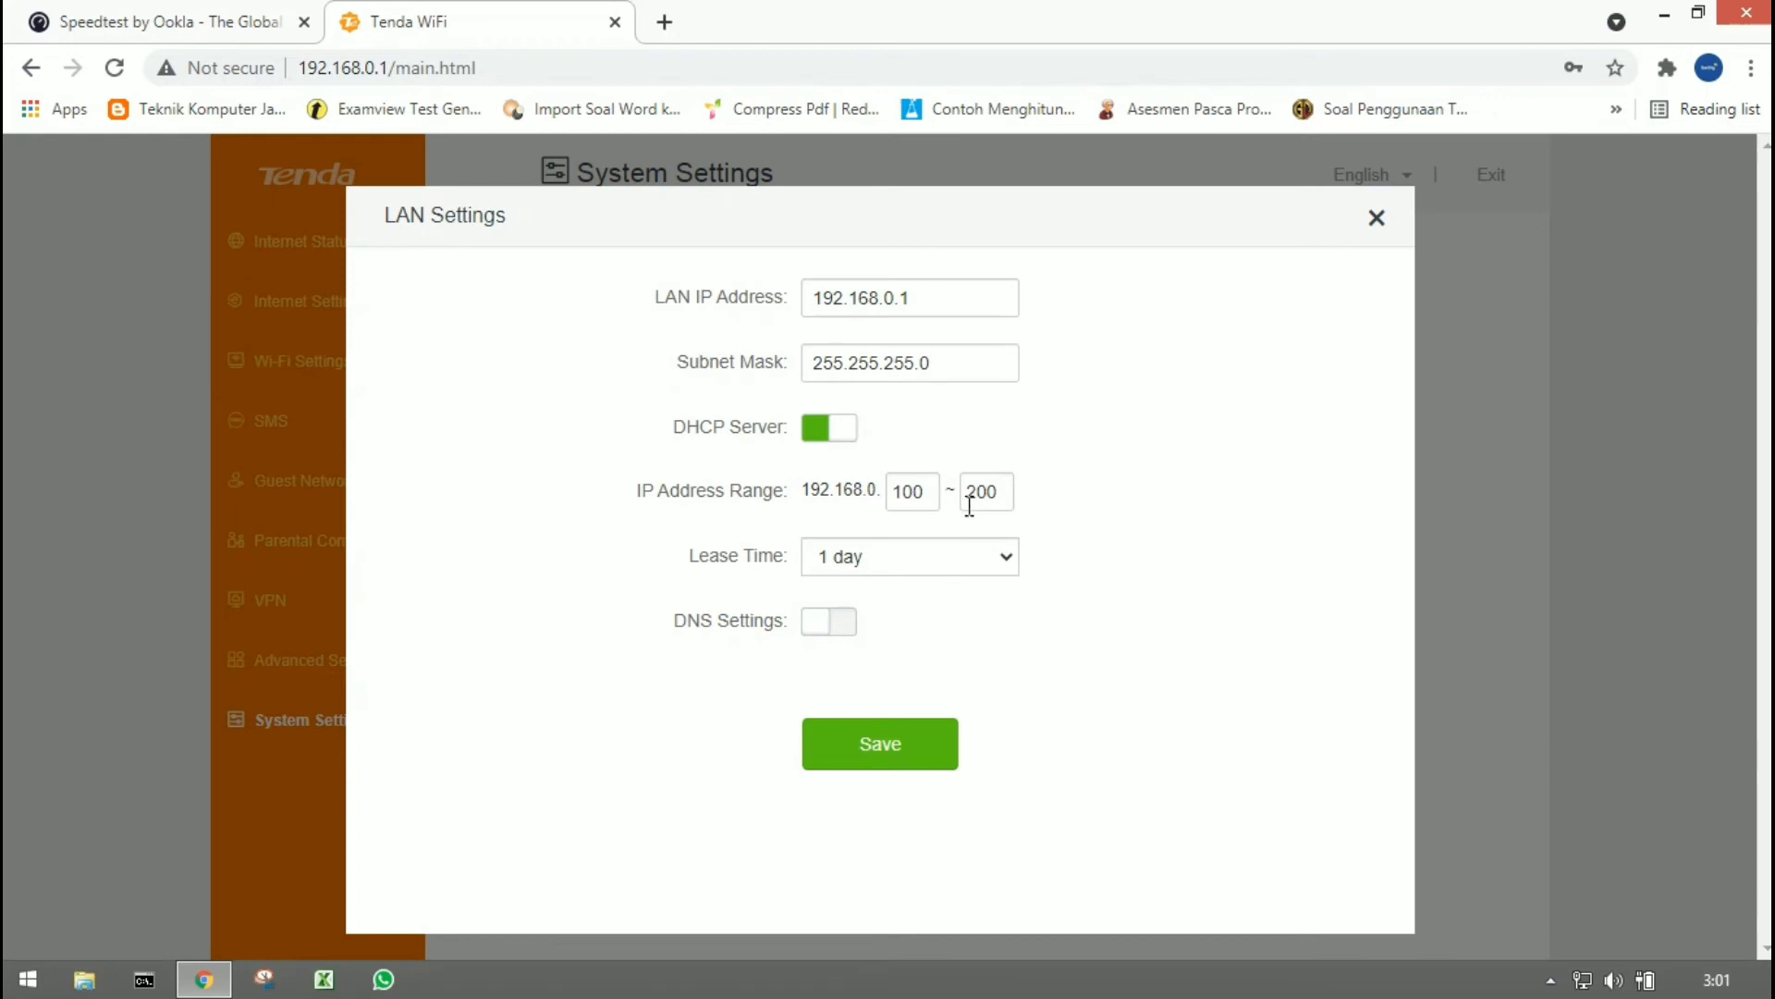
{"action": "left_click", "coordinate": [1377, 219]}
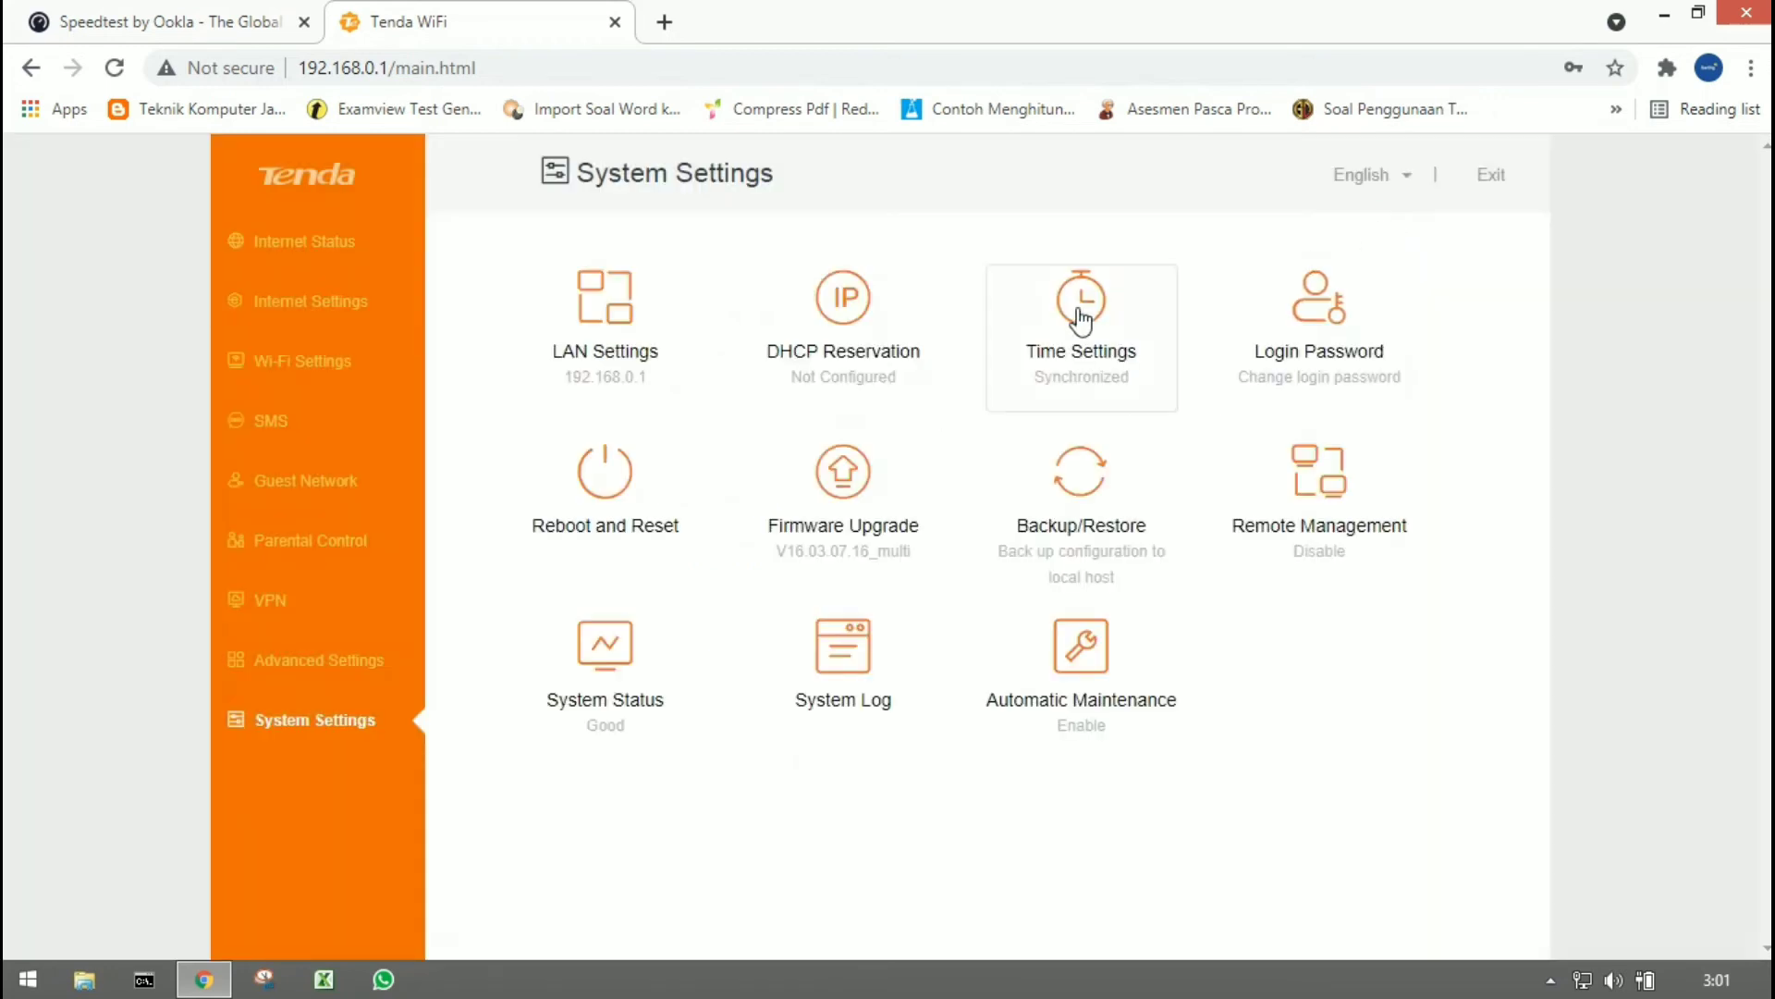
{"action": "left_click", "coordinate": [833, 319]}
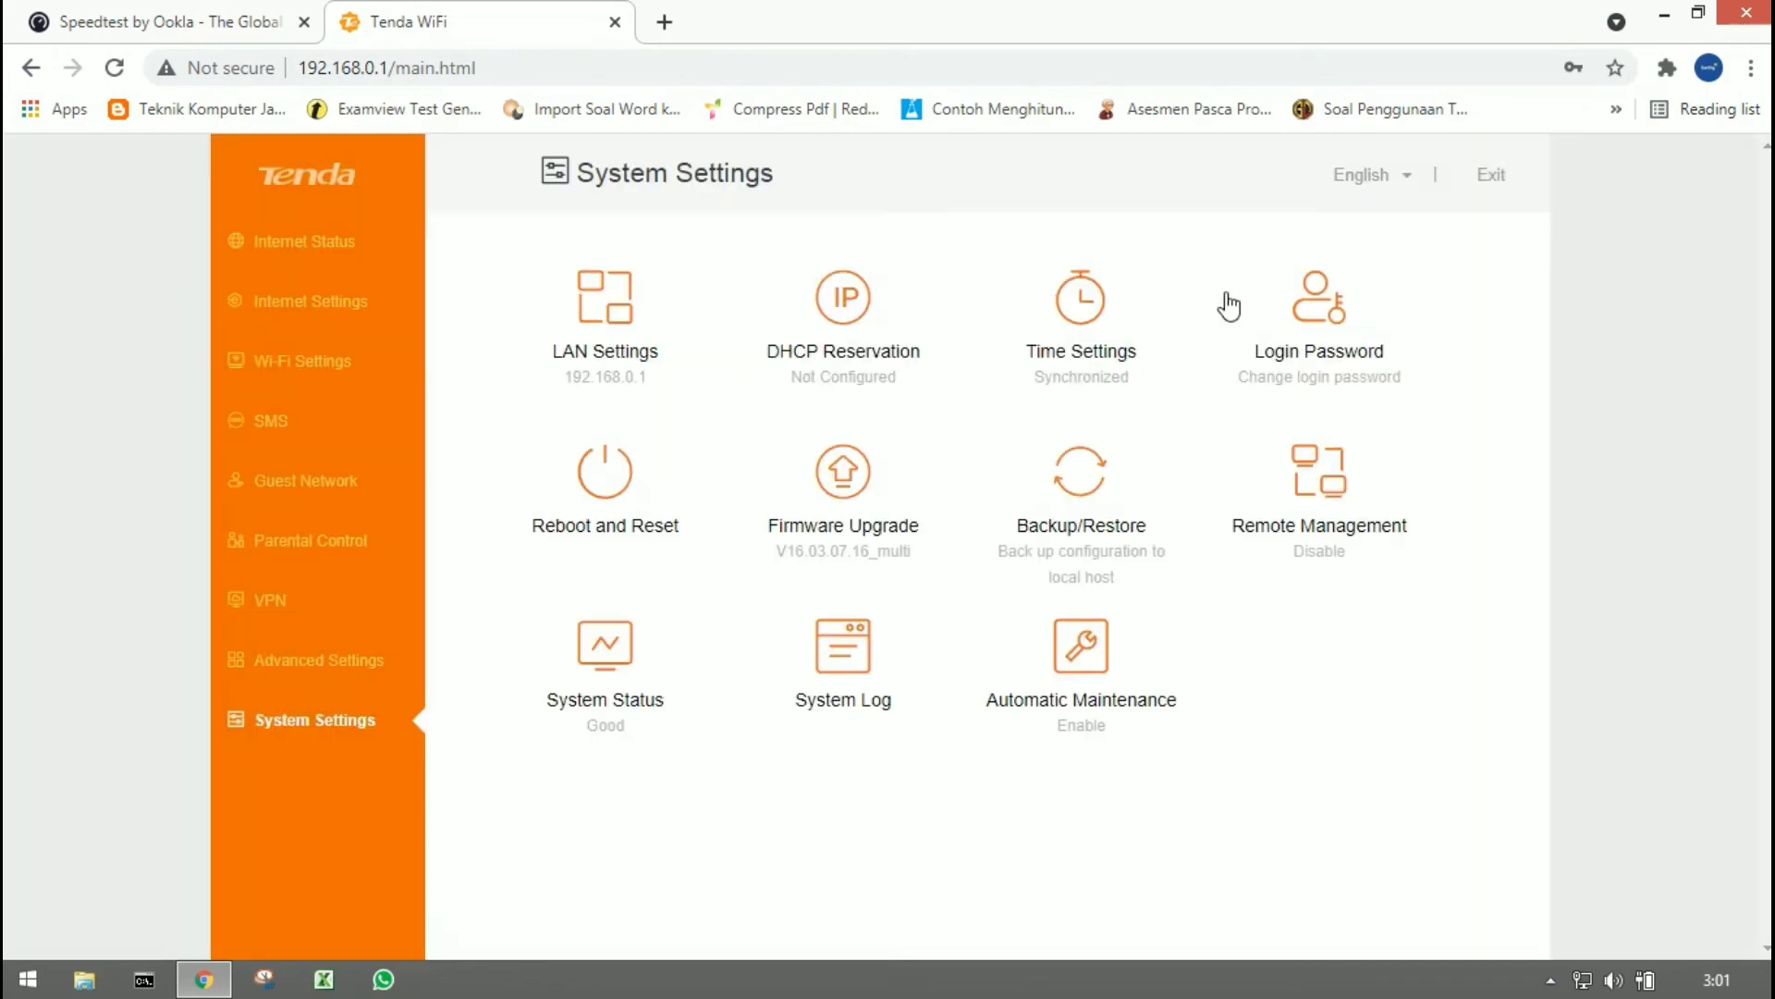
{"action": "left_click", "coordinate": [1376, 219]}
{"action": "left_click", "coordinate": [1137, 352]}
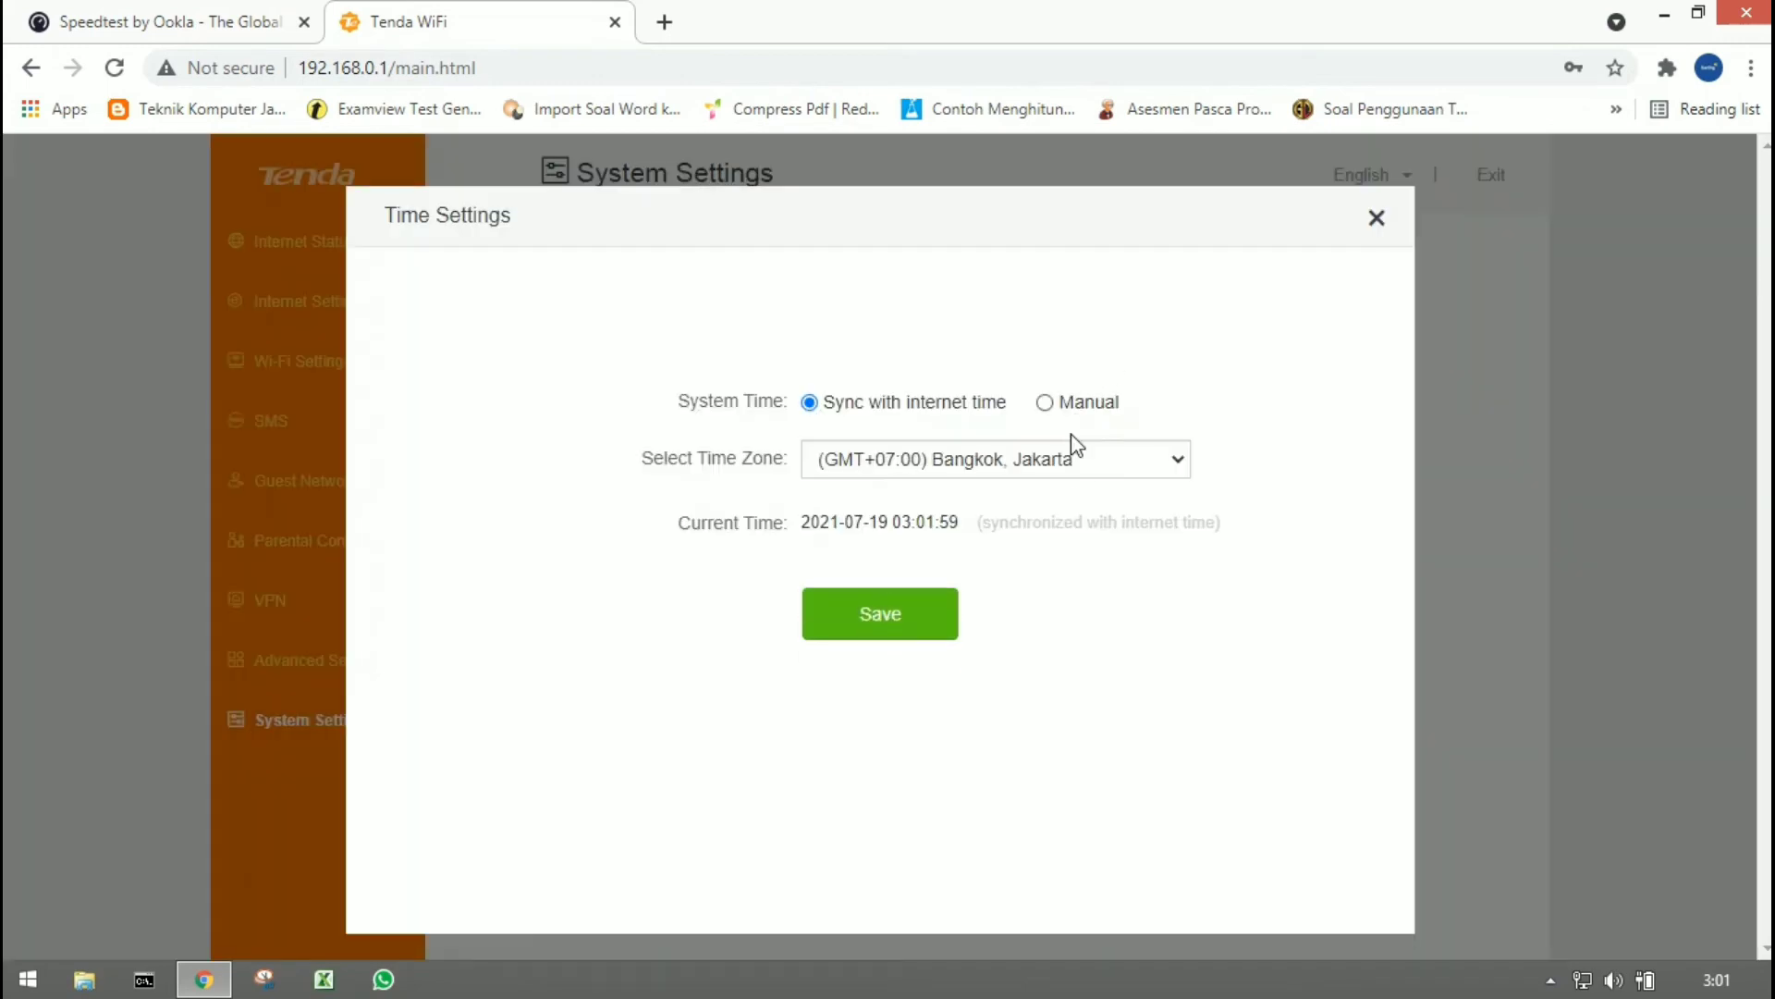
{"action": "left_click", "coordinate": [1100, 469]}
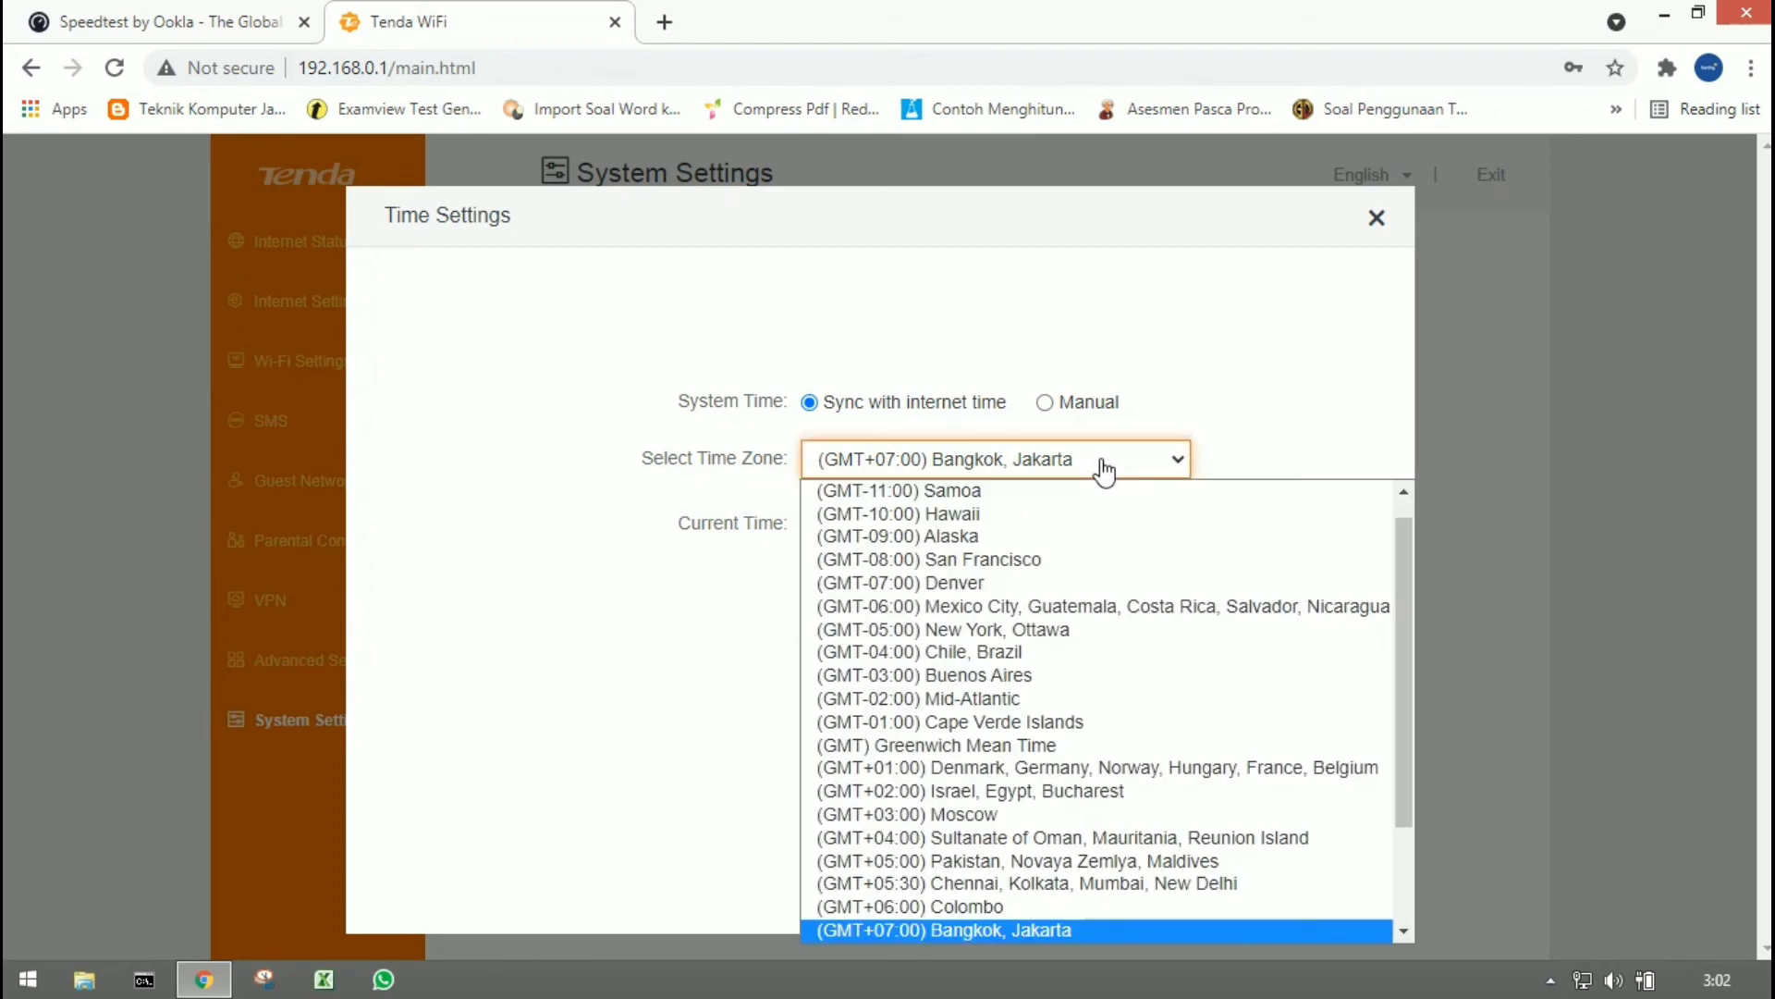
{"action": "left_click", "coordinate": [1377, 232]}
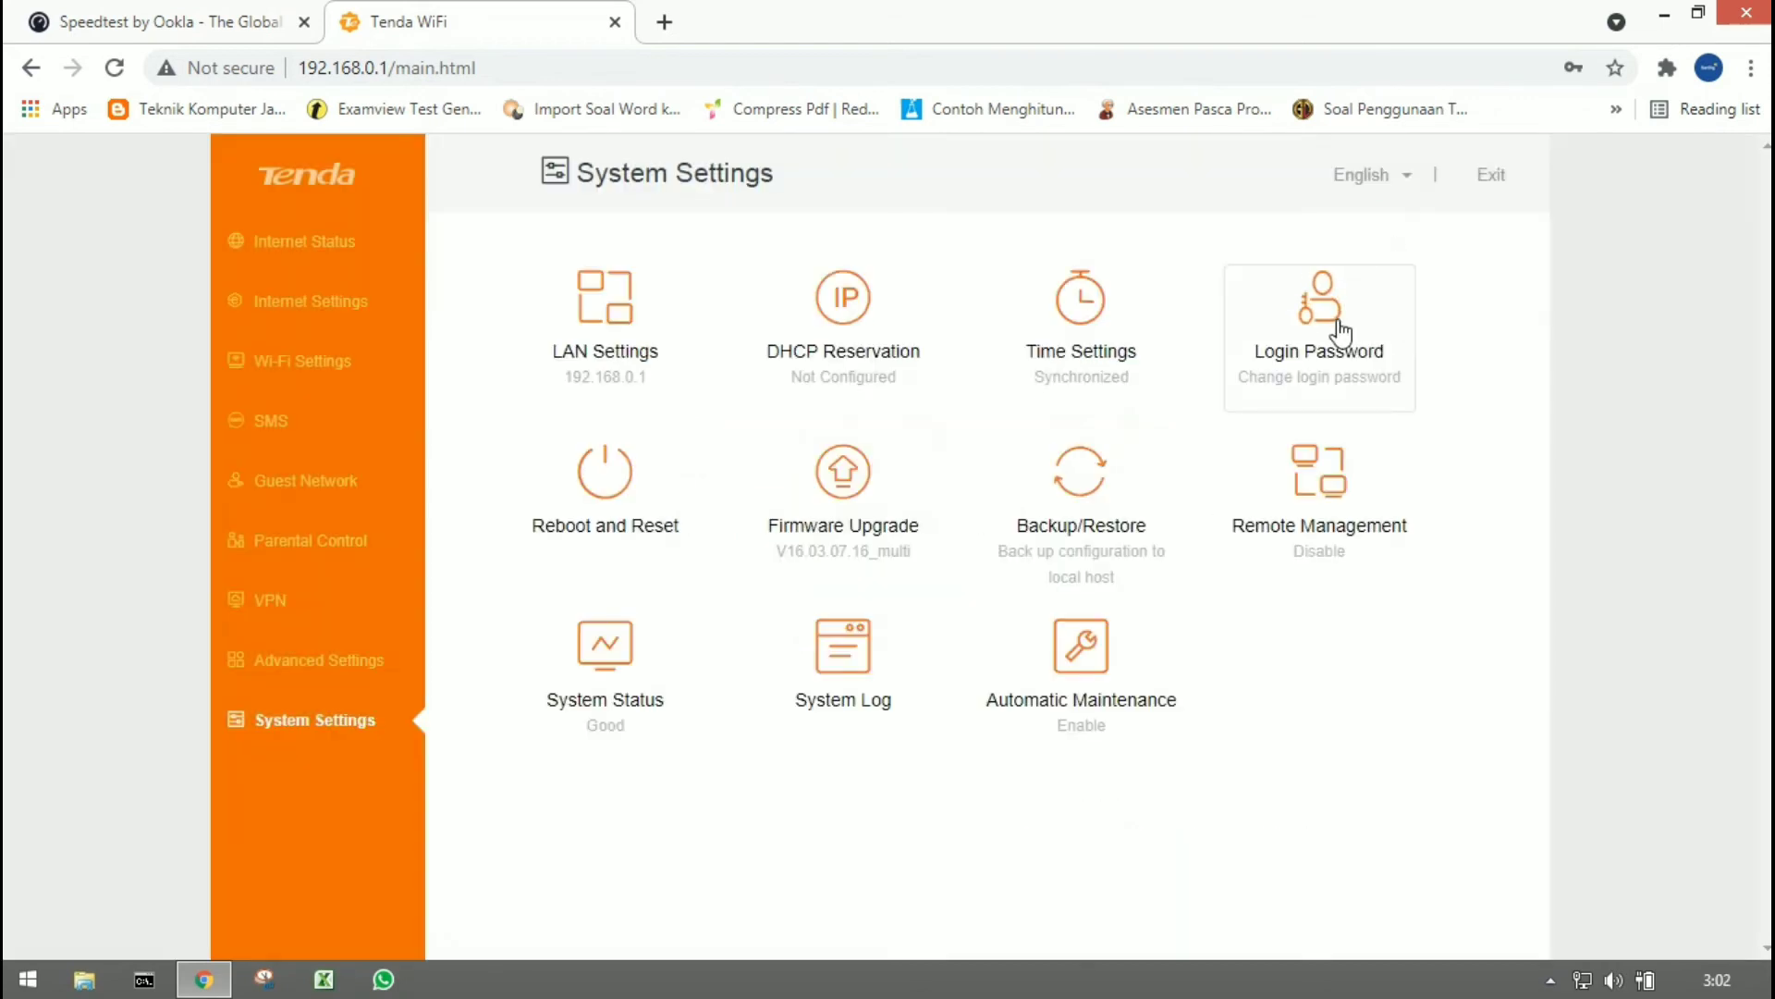
{"action": "left_click", "coordinate": [1338, 319]}
{"action": "left_click", "coordinate": [985, 453]}
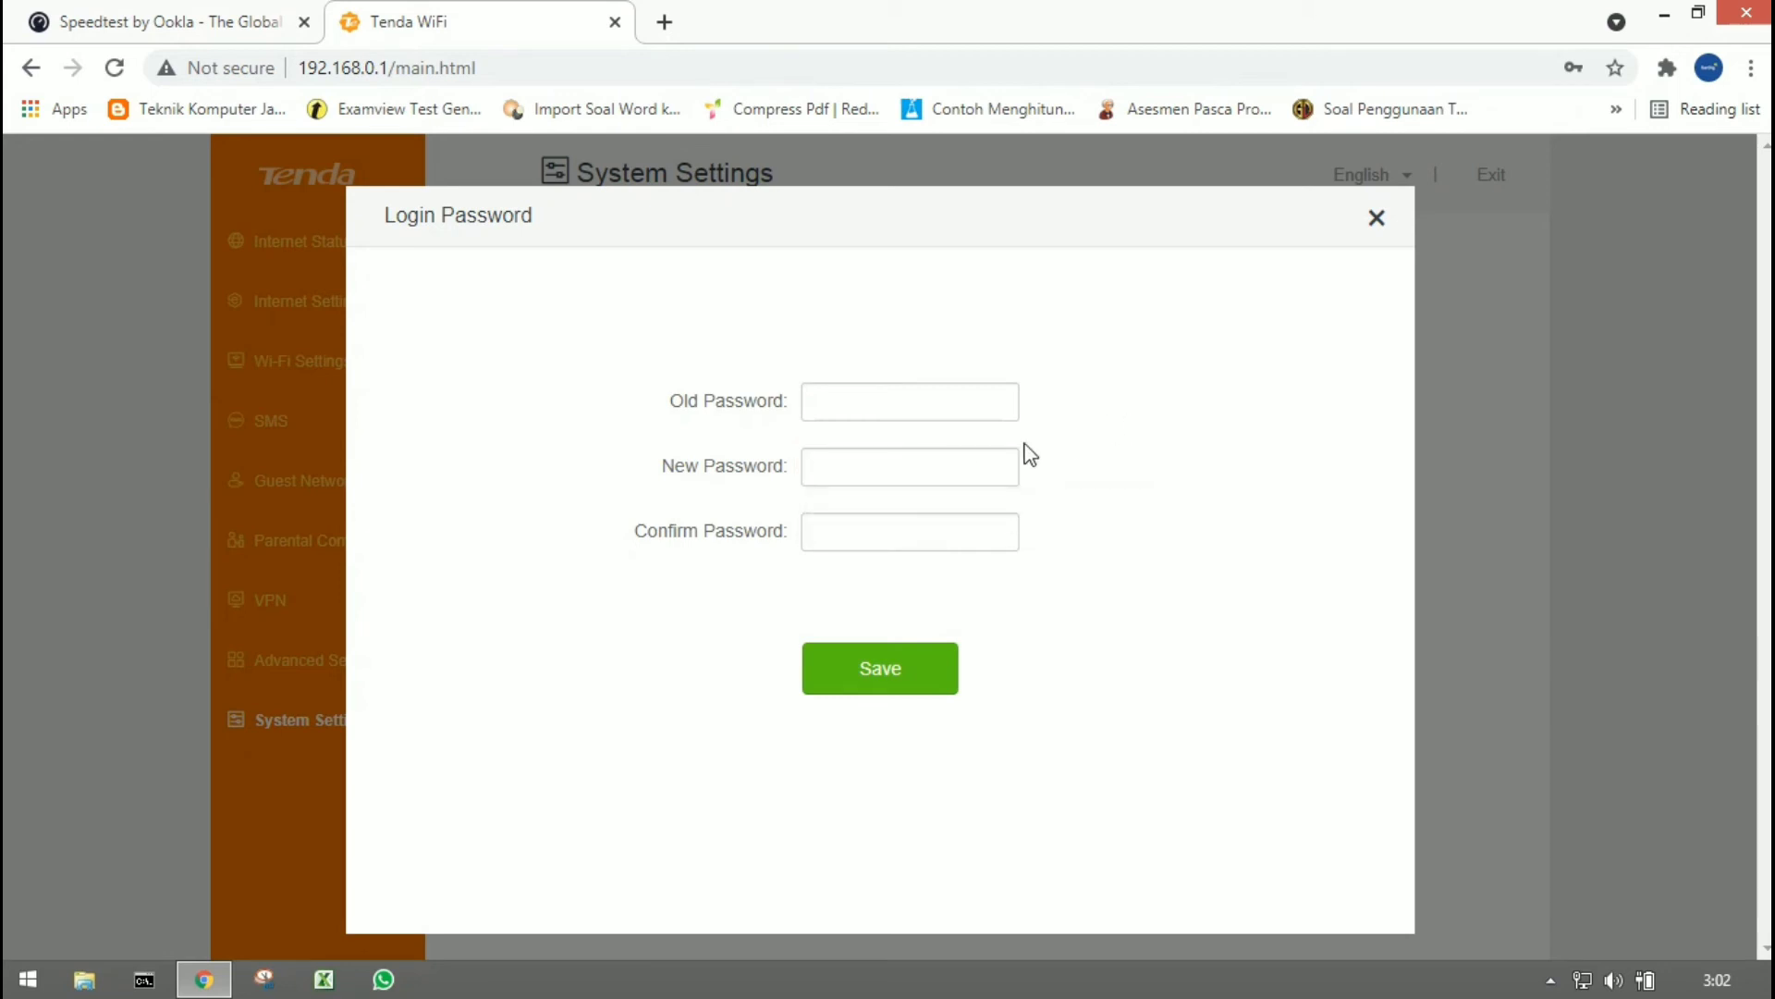
Attempt a login password change, which fails with 'Incorrect old password.', then close the dialog.
{"action": "left_click", "coordinate": [996, 453]}
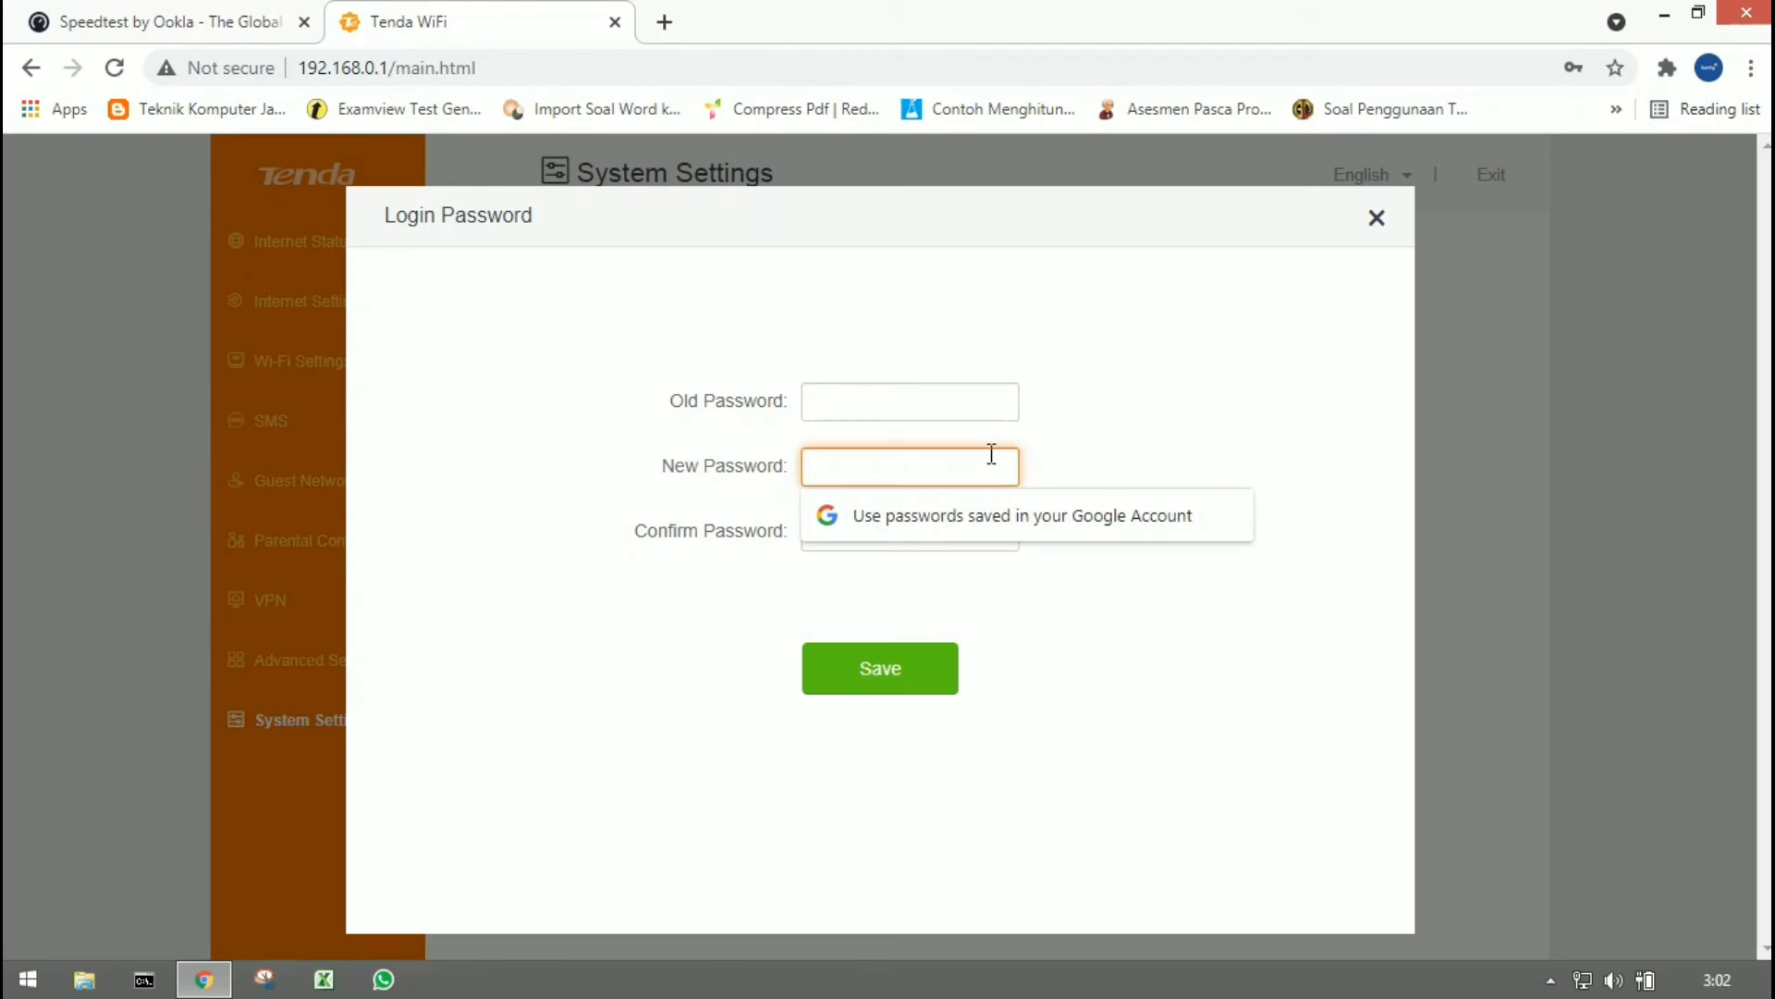
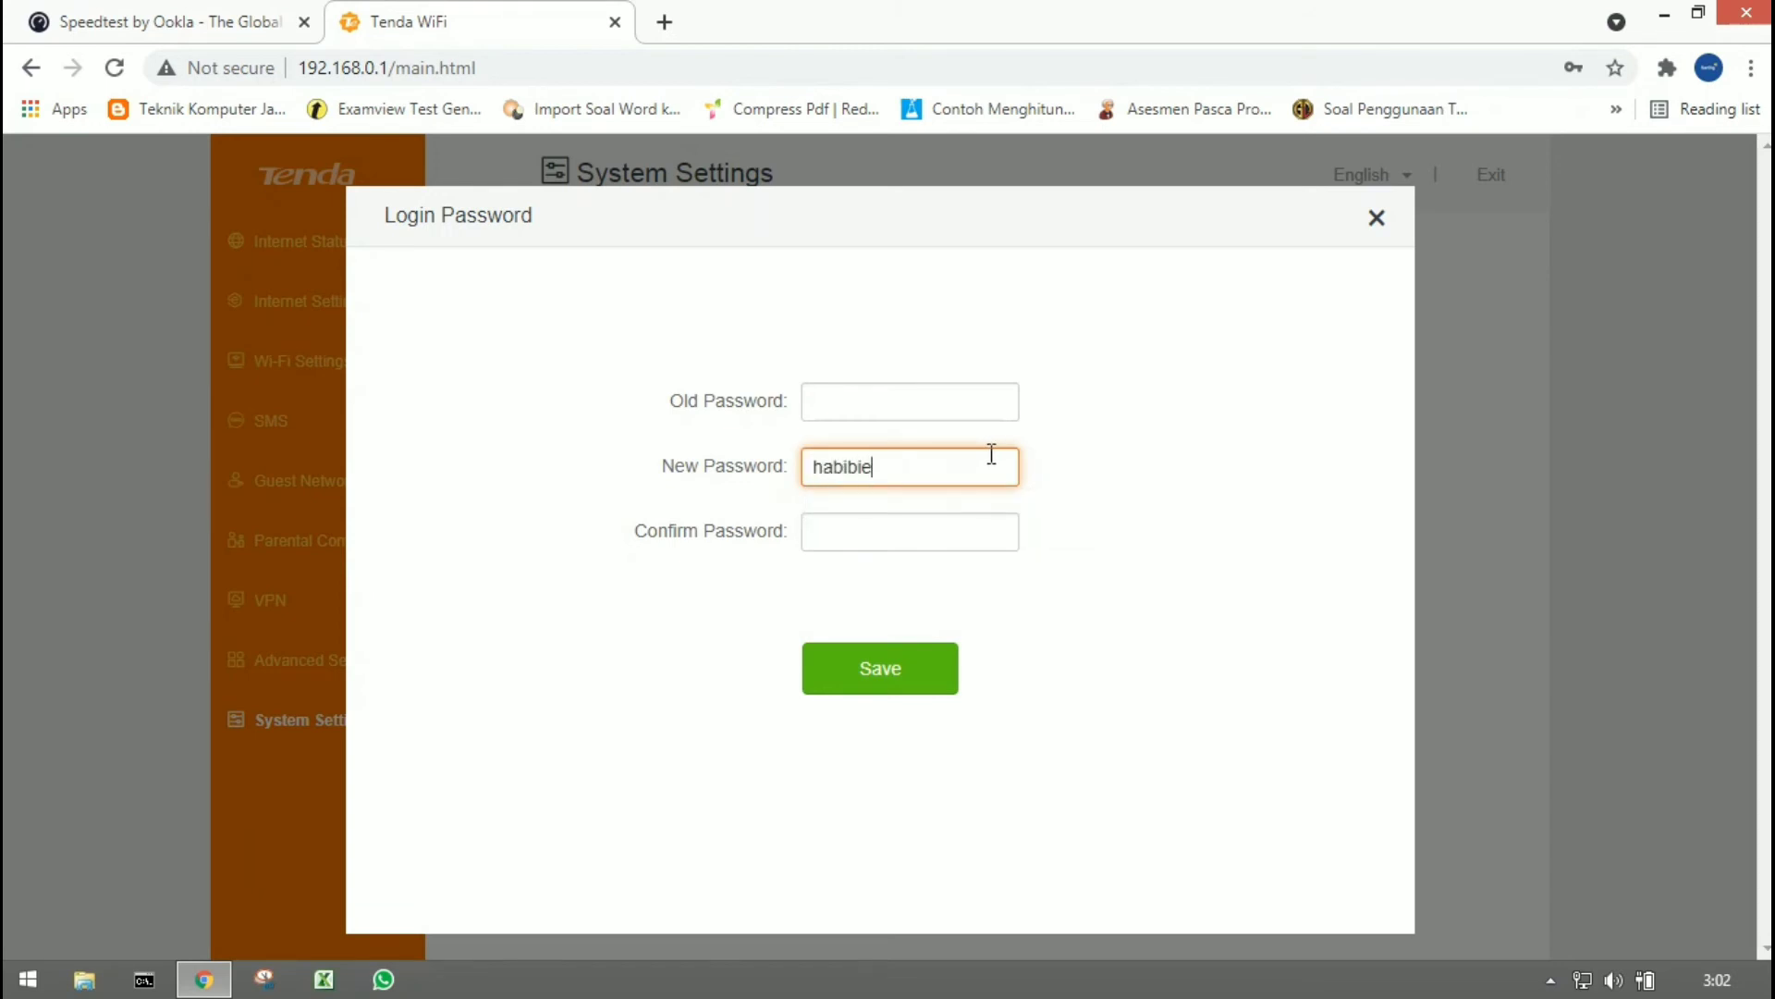
{"action": "key", "text": "Tab"}
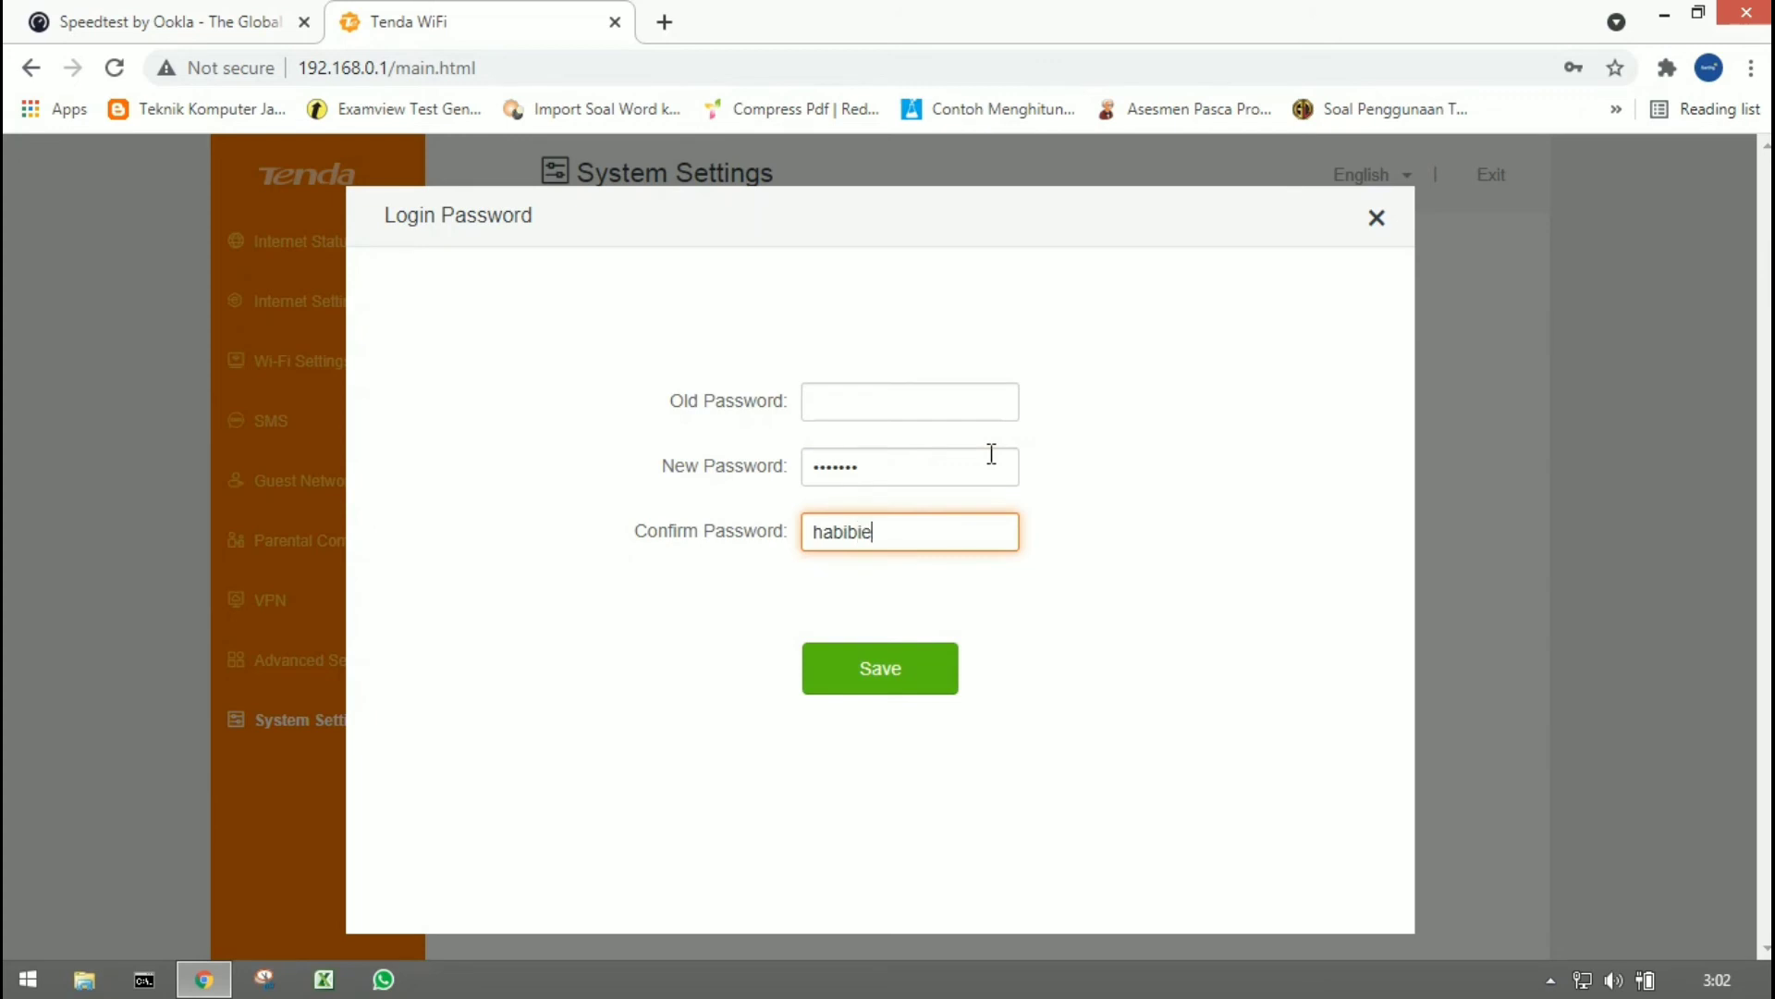
{"action": "left_click", "coordinate": [912, 658]}
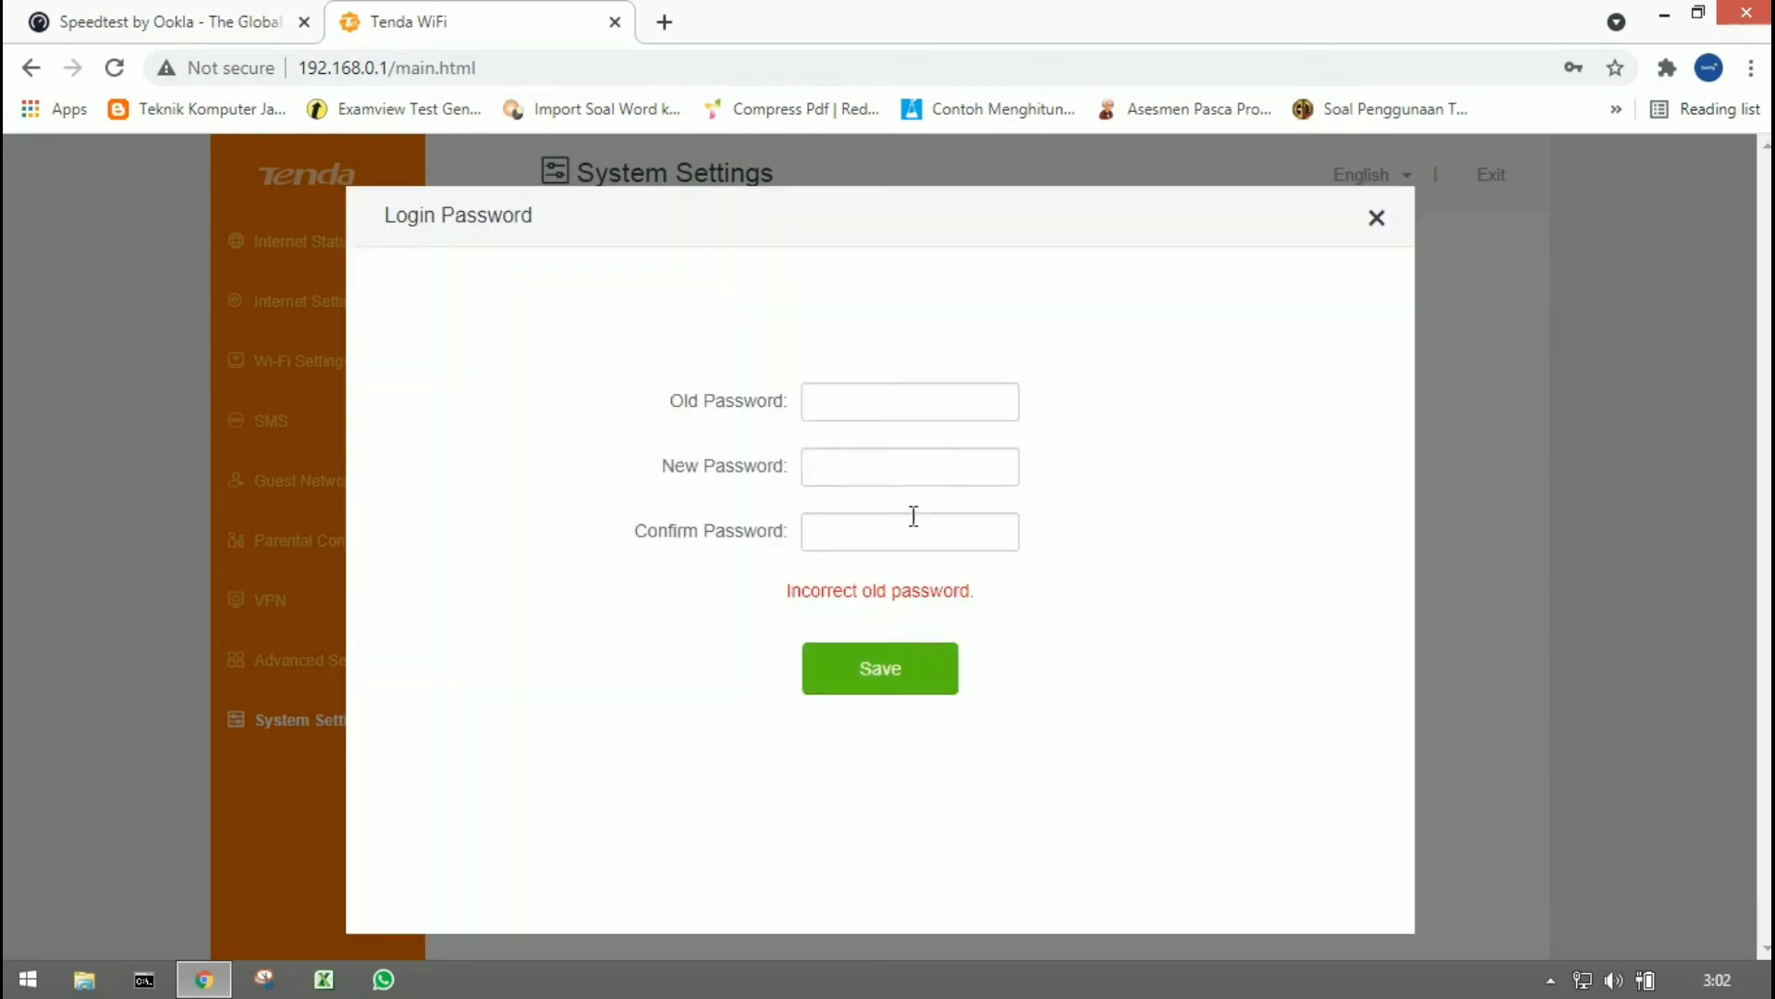
{"action": "left_click", "coordinate": [914, 486]}
{"action": "left_click", "coordinate": [879, 411]}
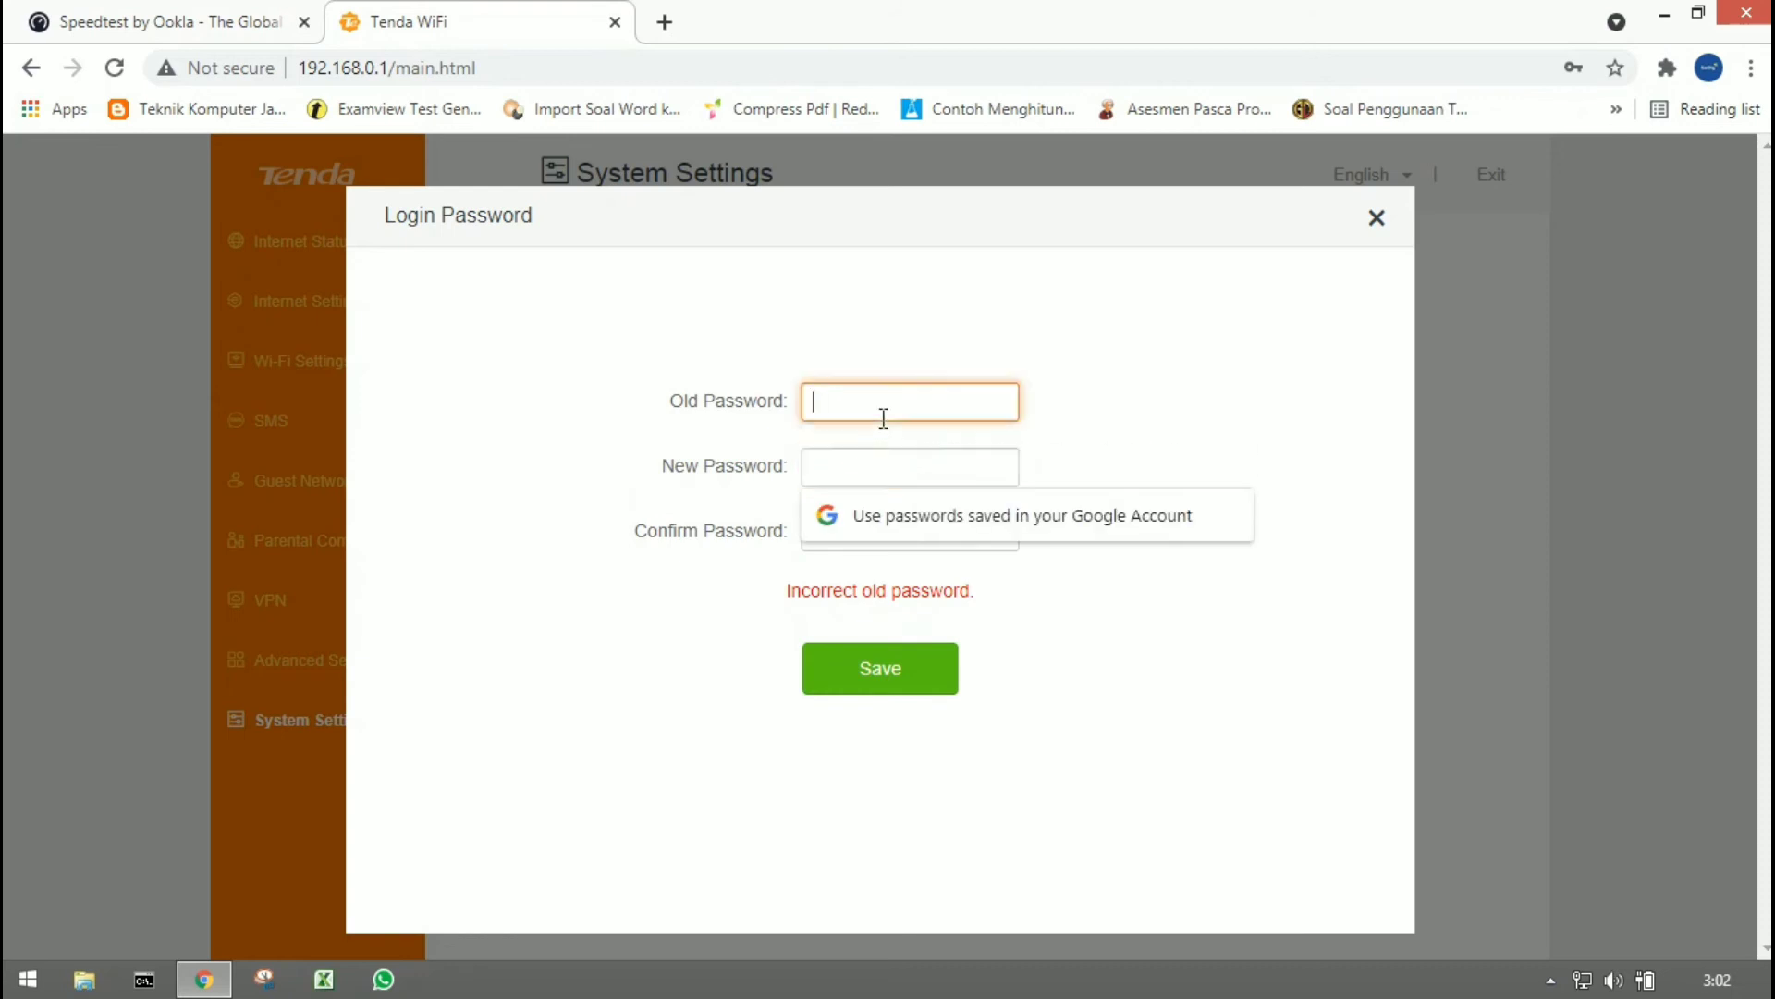
{"action": "left_click", "coordinate": [1212, 622]}
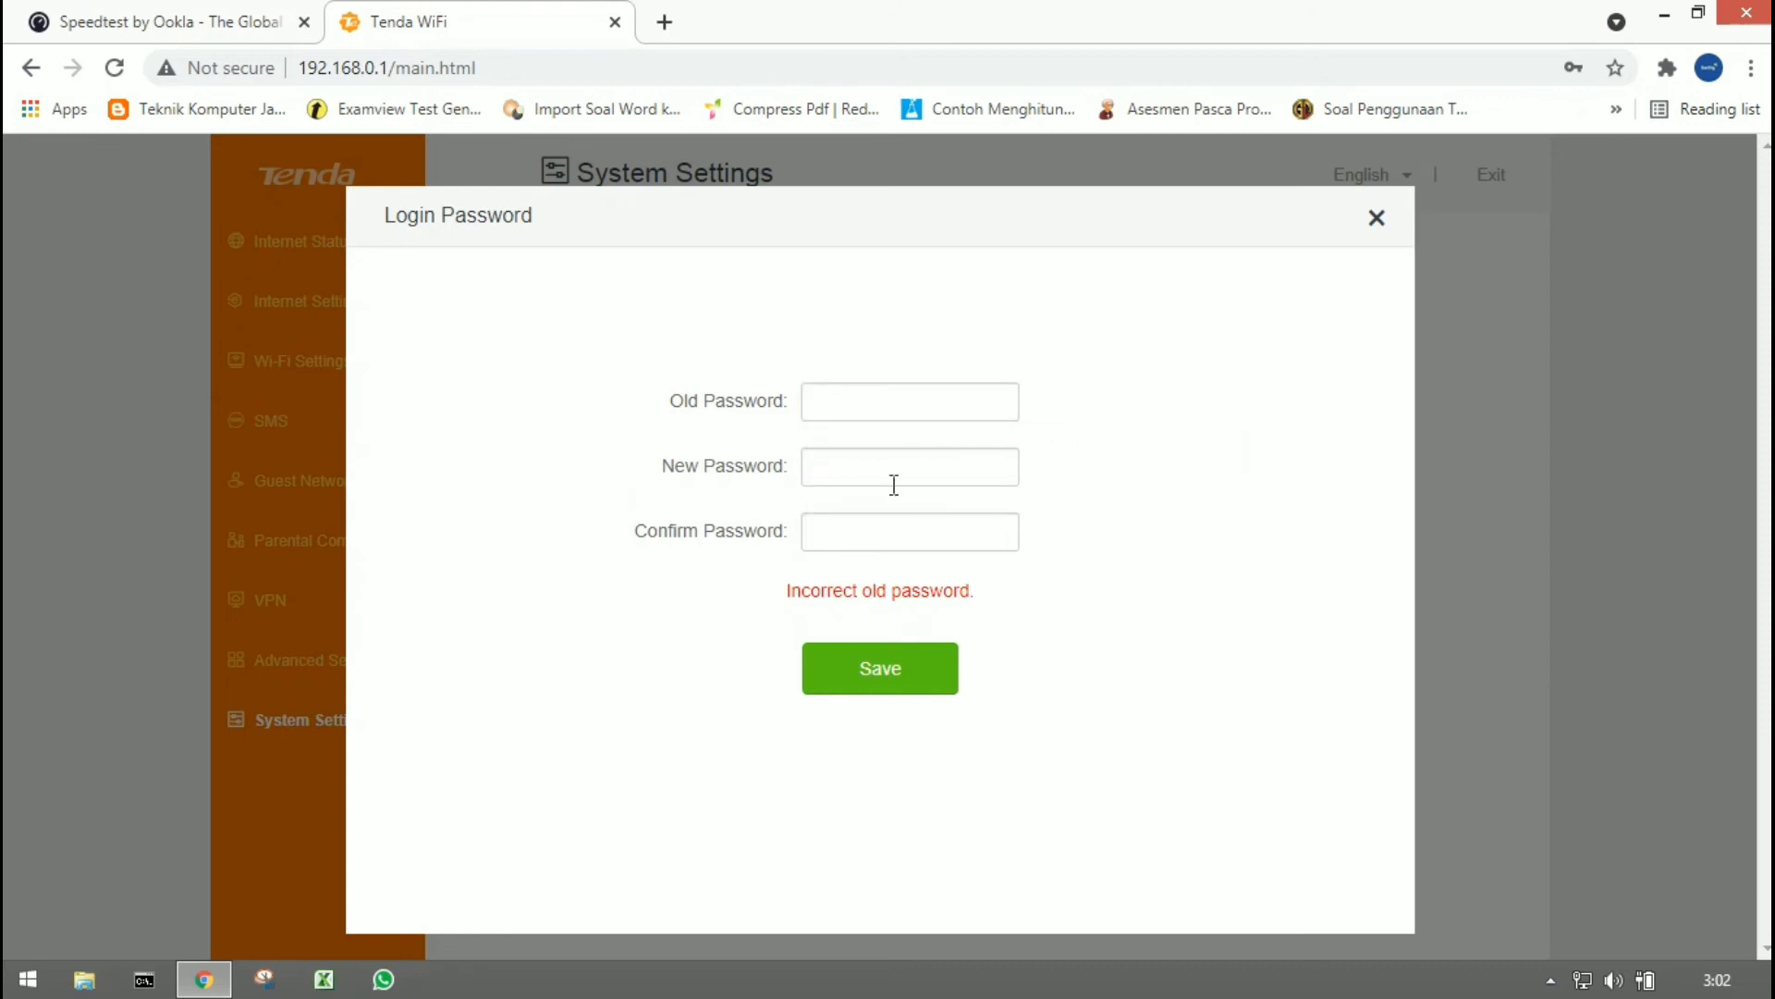
{"action": "left_click", "coordinate": [892, 477]}
{"action": "left_click", "coordinate": [1378, 218]}
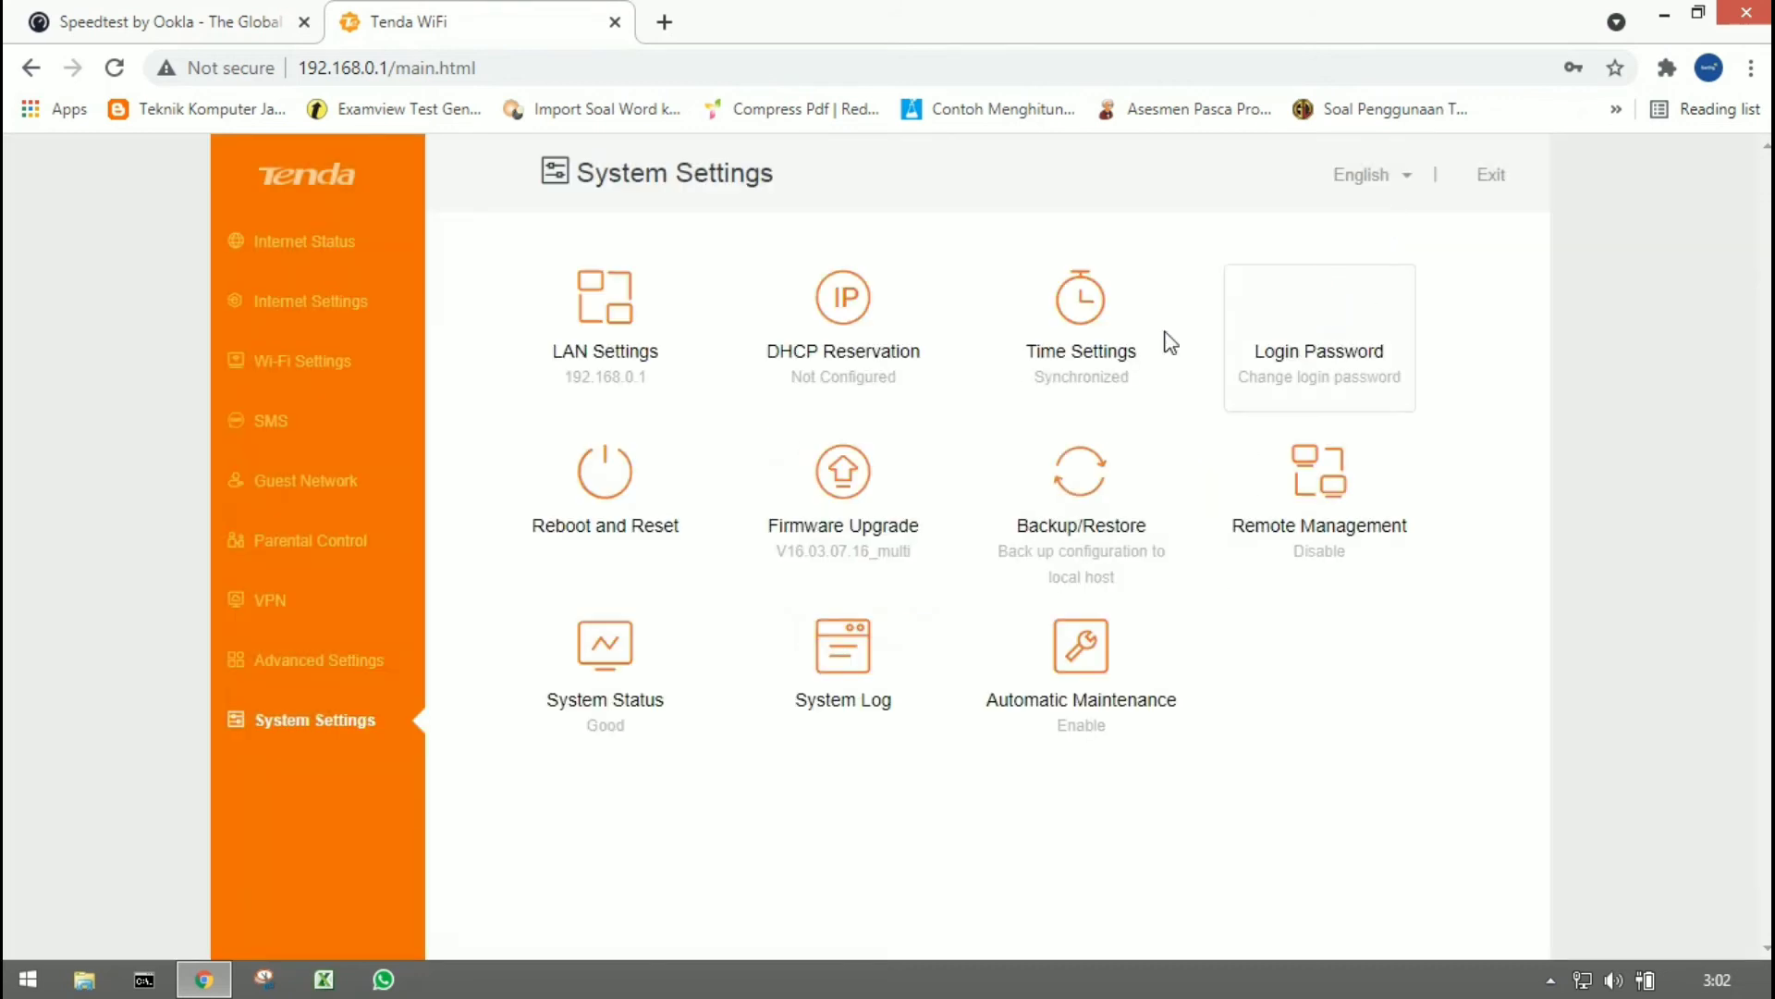
Review Reboot and Reset and Automatic Maintenance, leaving the reboot hour at 02.
{"action": "left_click", "coordinate": [659, 491]}
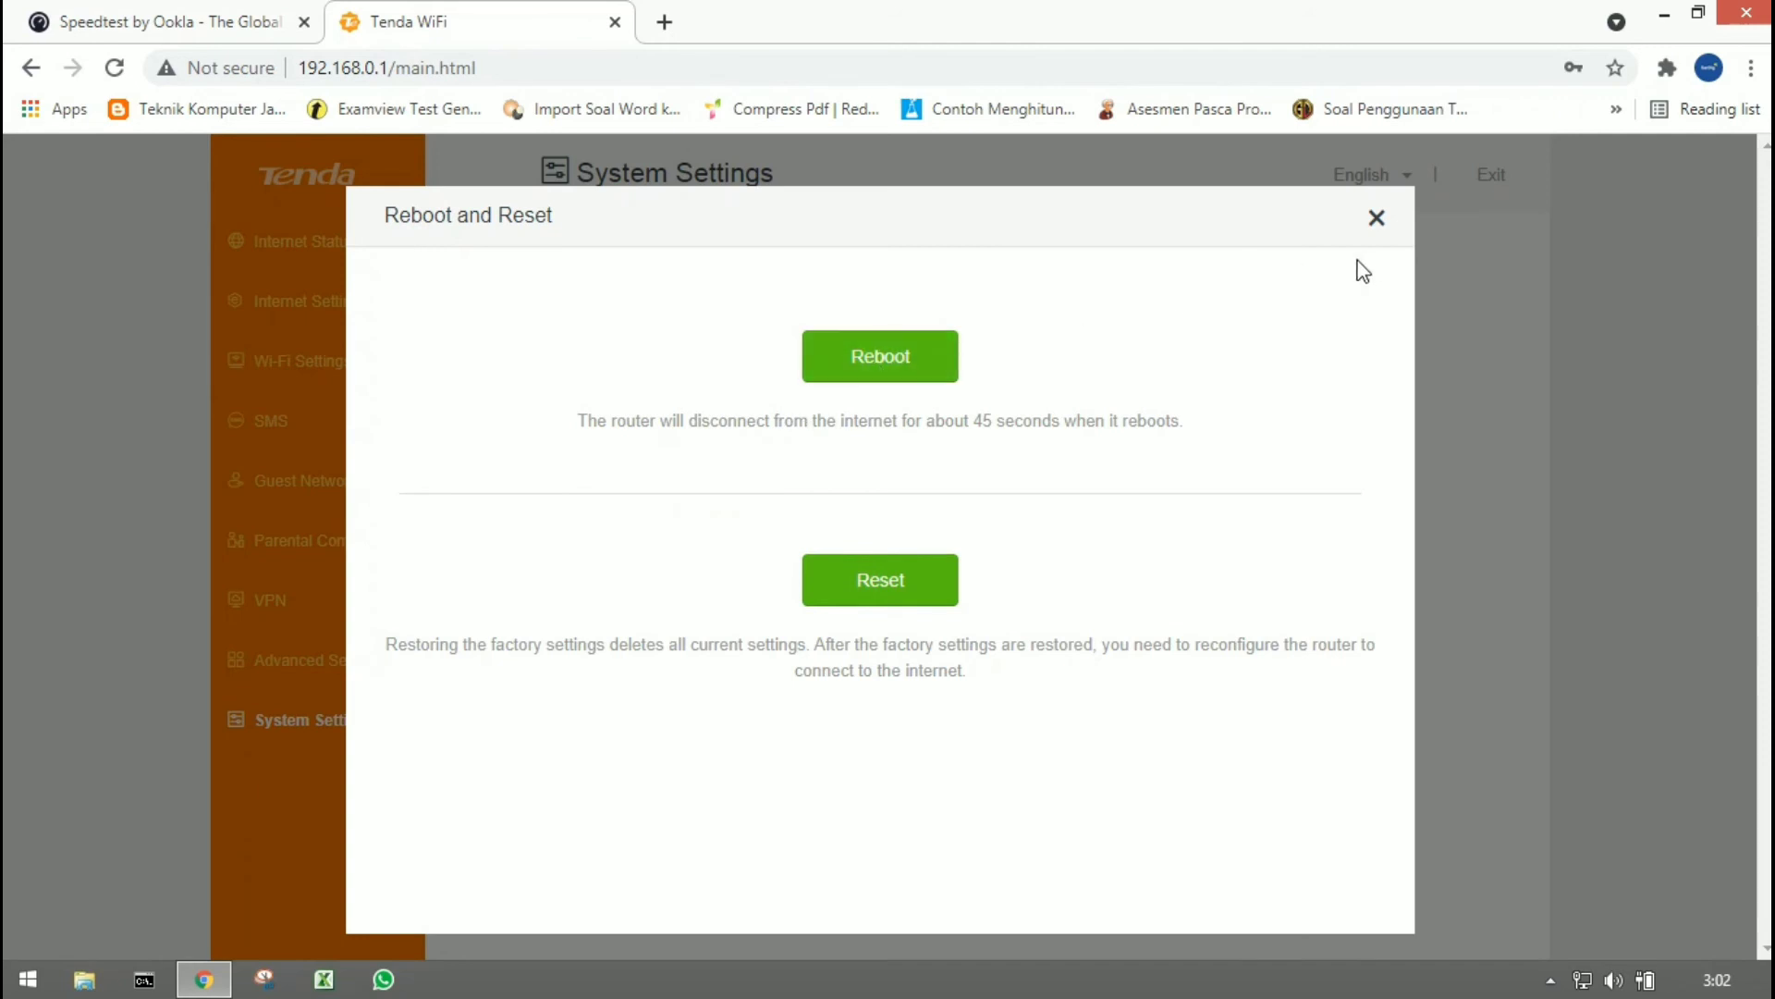
{"action": "left_click", "coordinate": [1377, 219]}
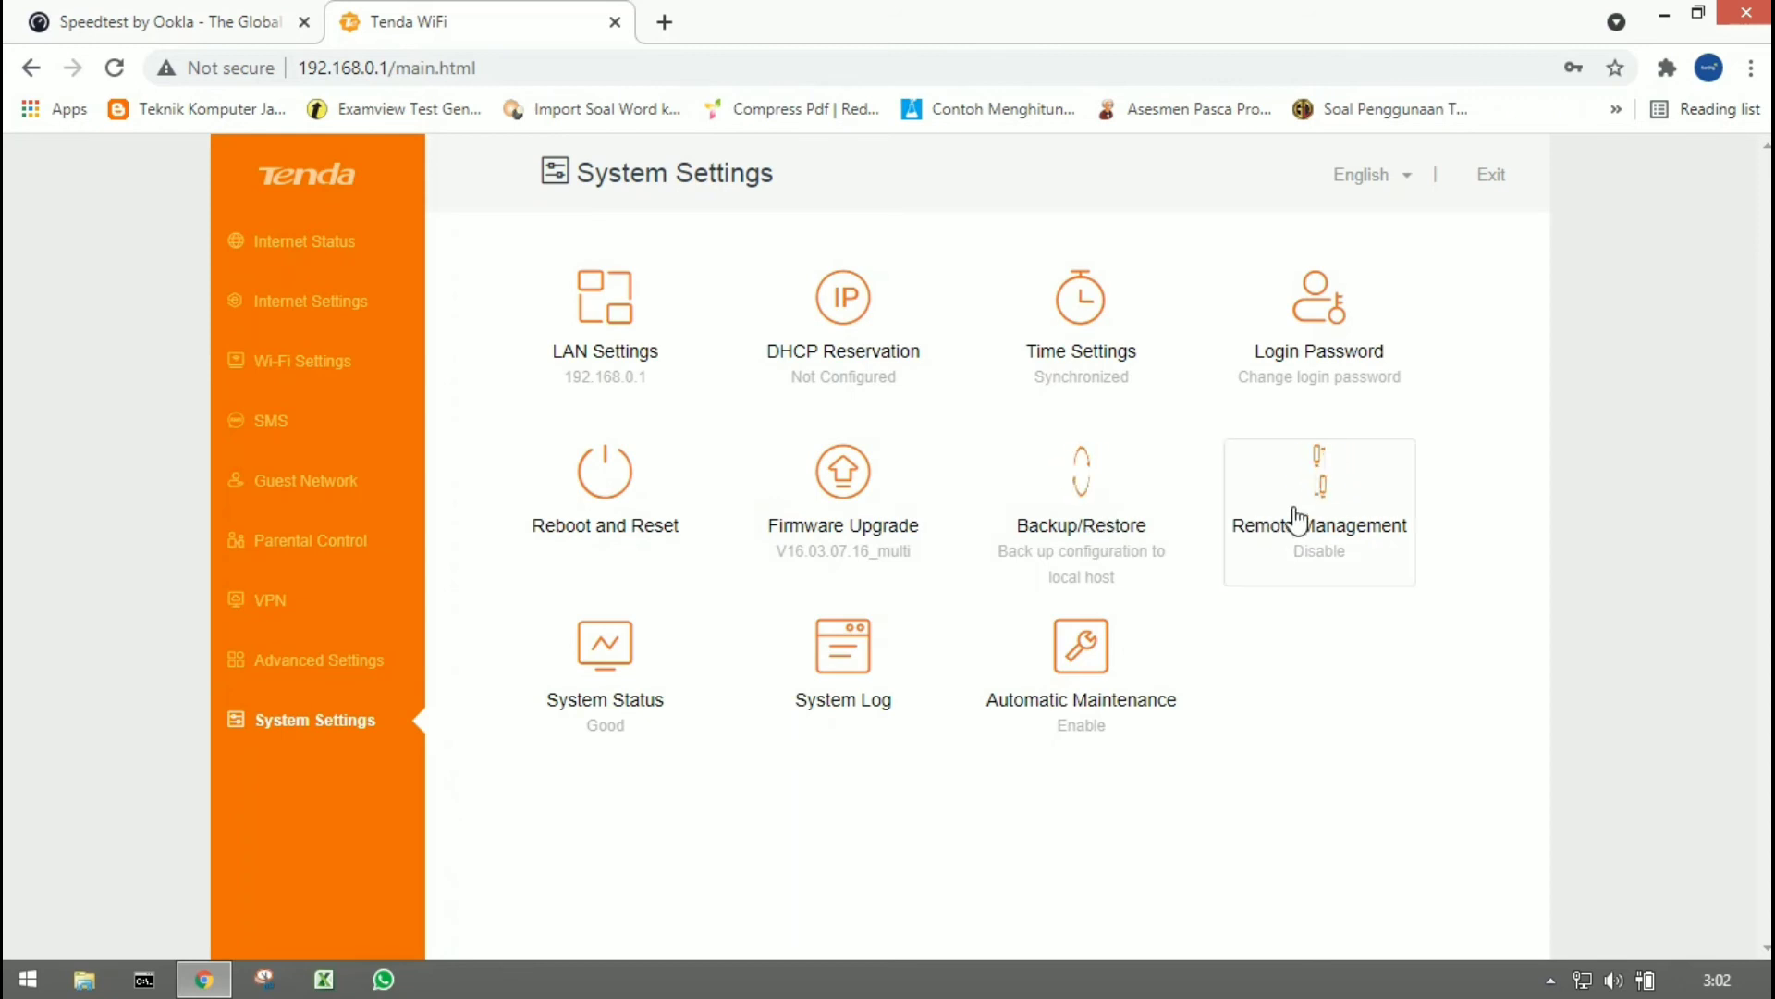
{"action": "left_click", "coordinate": [1056, 657]}
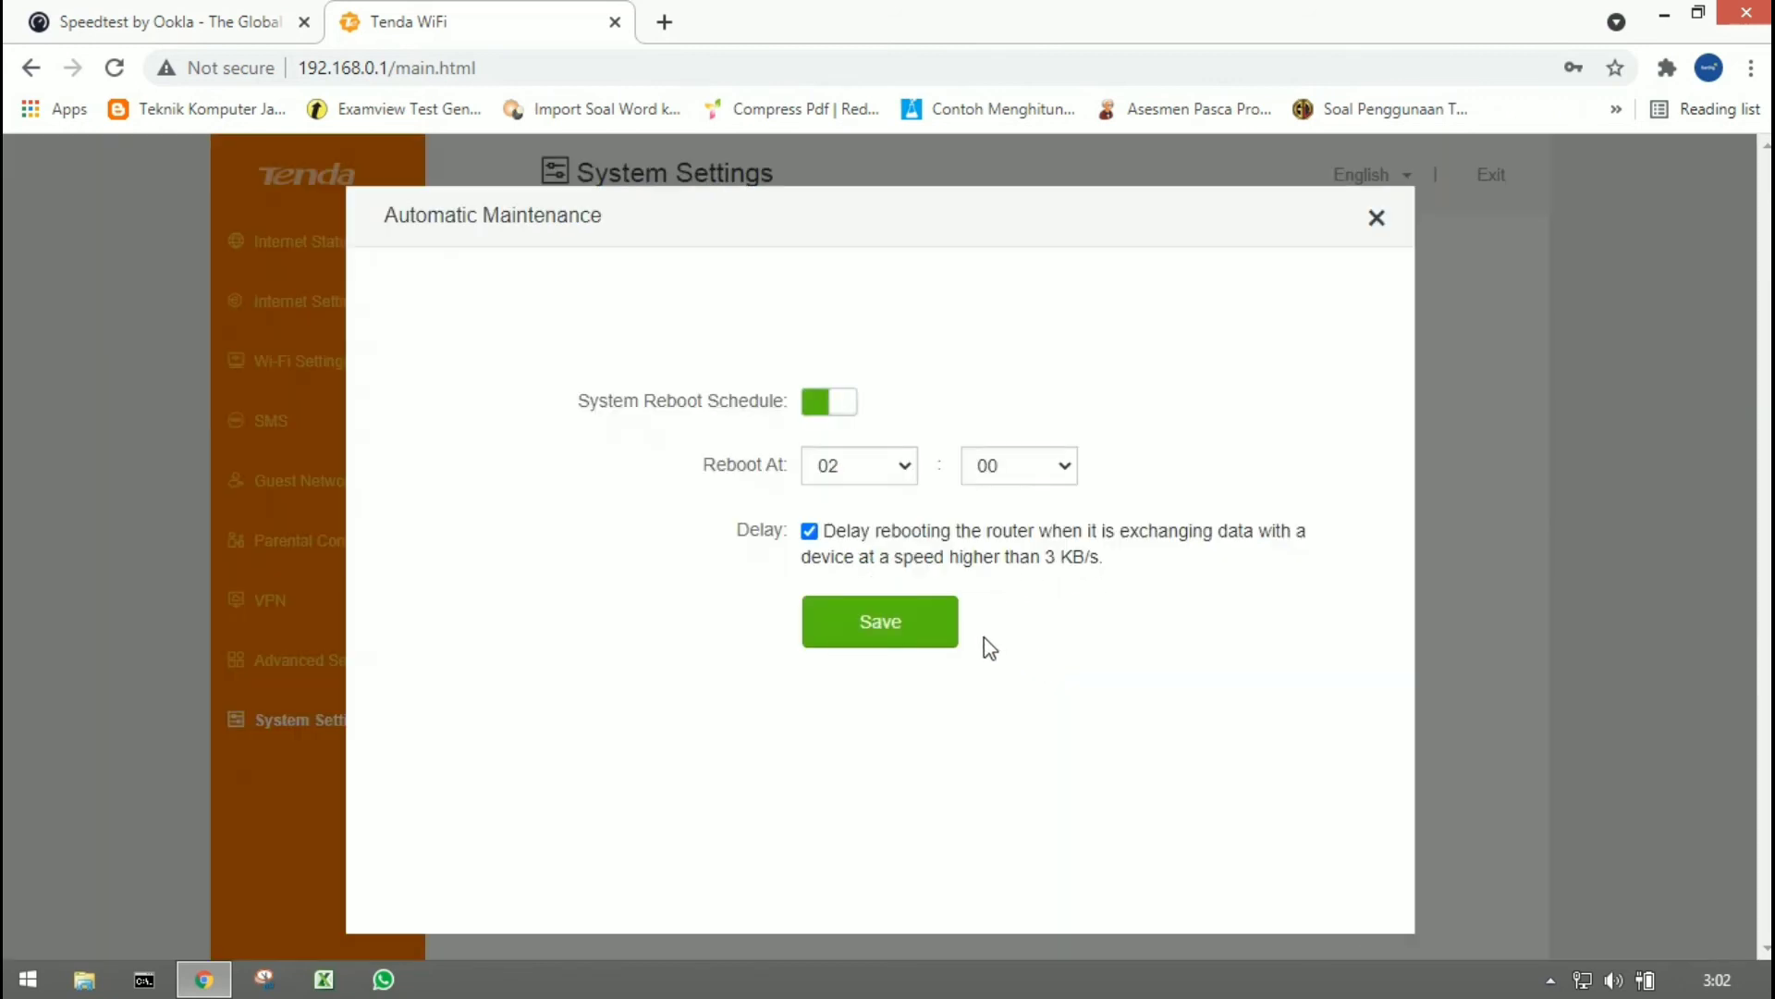
{"action": "left_click", "coordinate": [852, 485]}
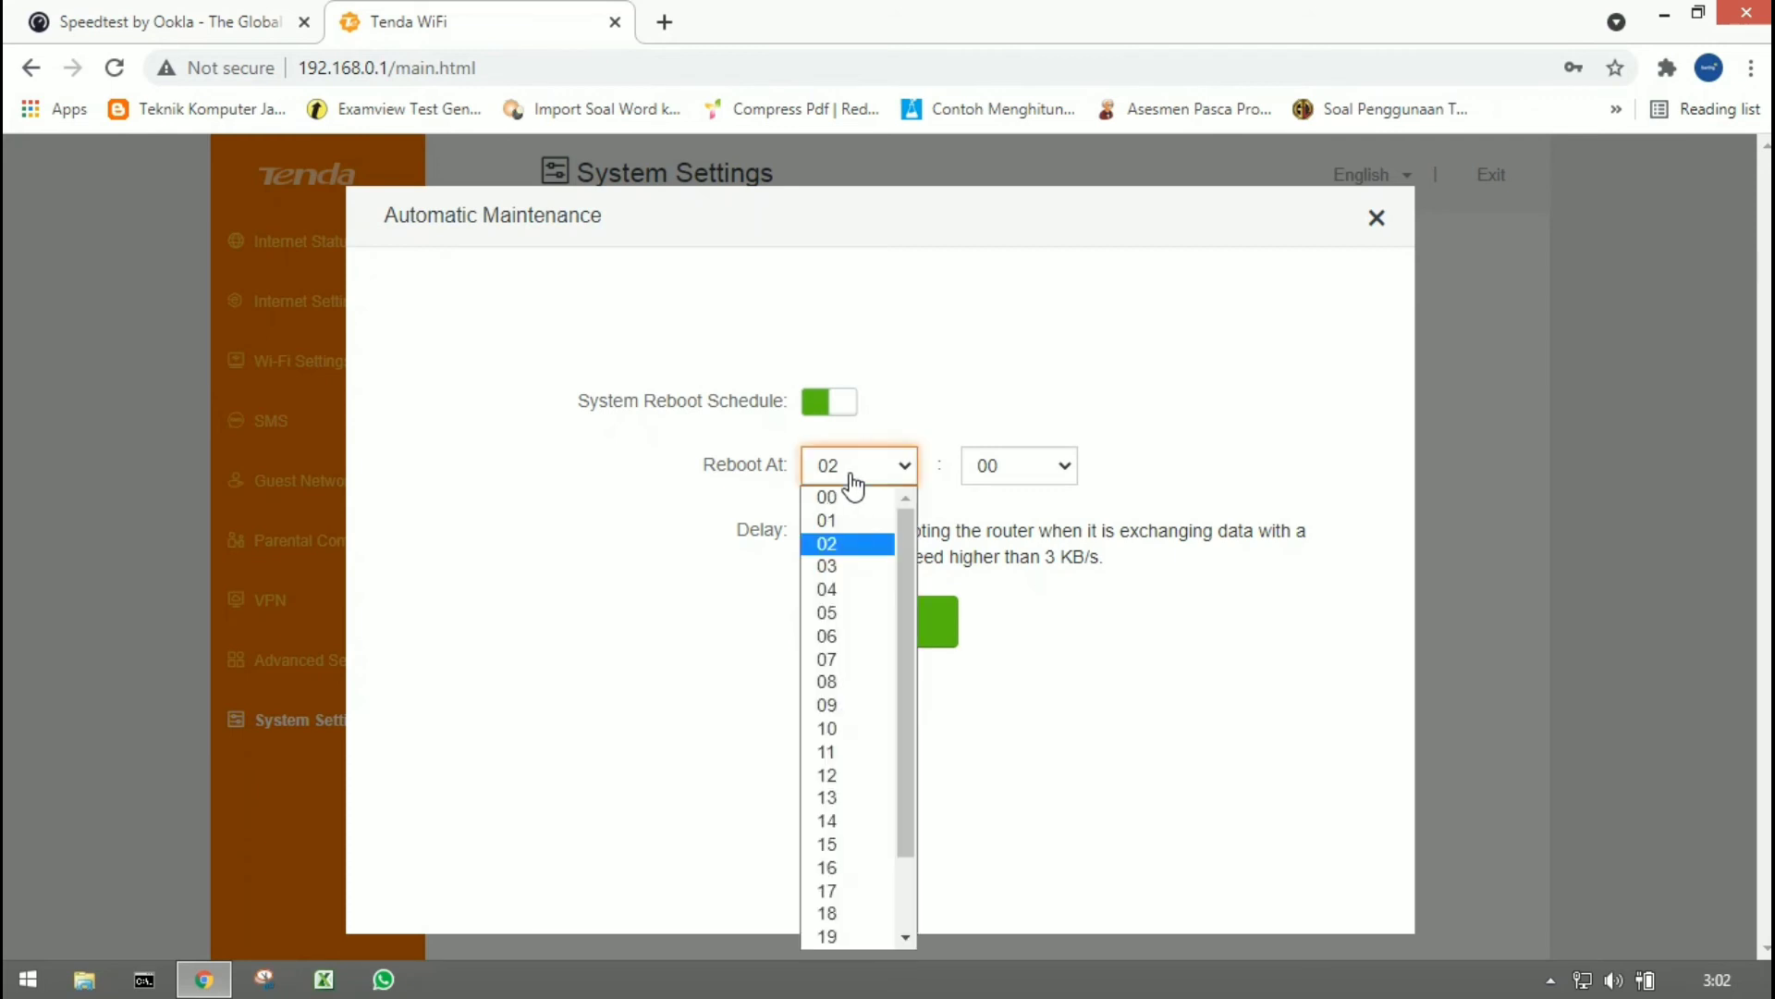
{"action": "left_click", "coordinate": [1103, 382]}
{"action": "left_click", "coordinate": [1377, 217]}
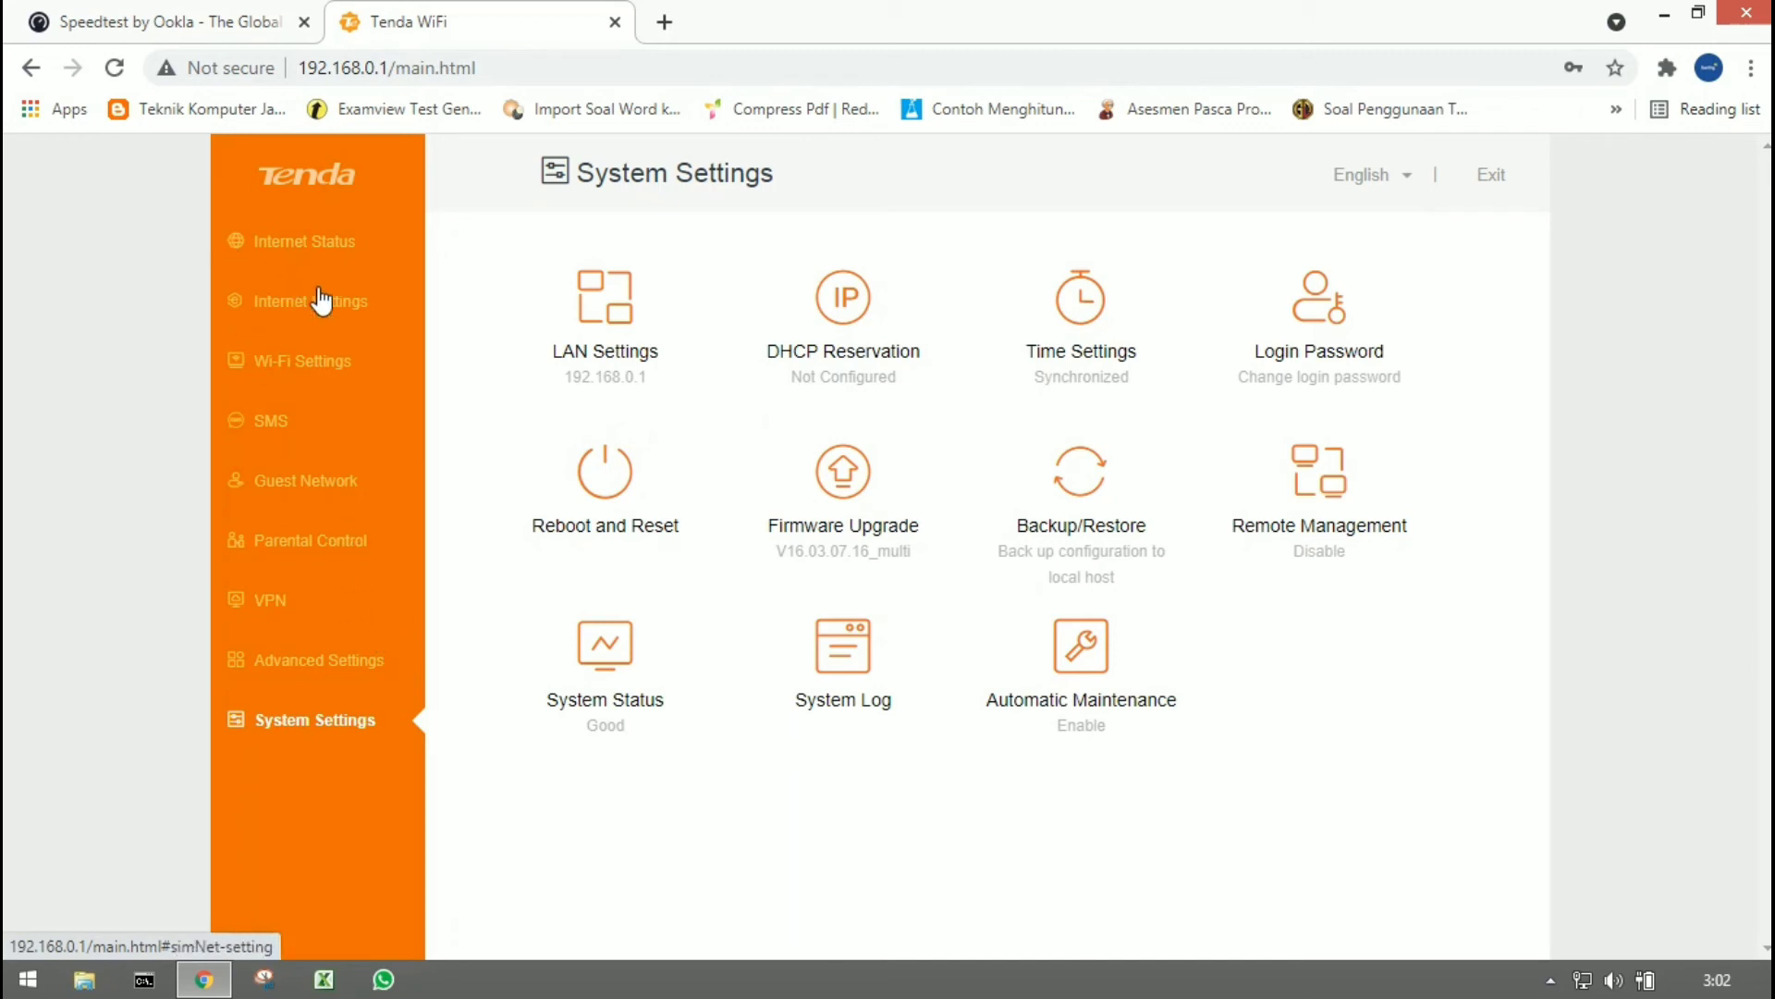
Recheck Channel & Bandwidth, then rerun Speedtest: ping 19 ms, download 13.21 Mbps.
{"action": "left_click", "coordinate": [310, 368]}
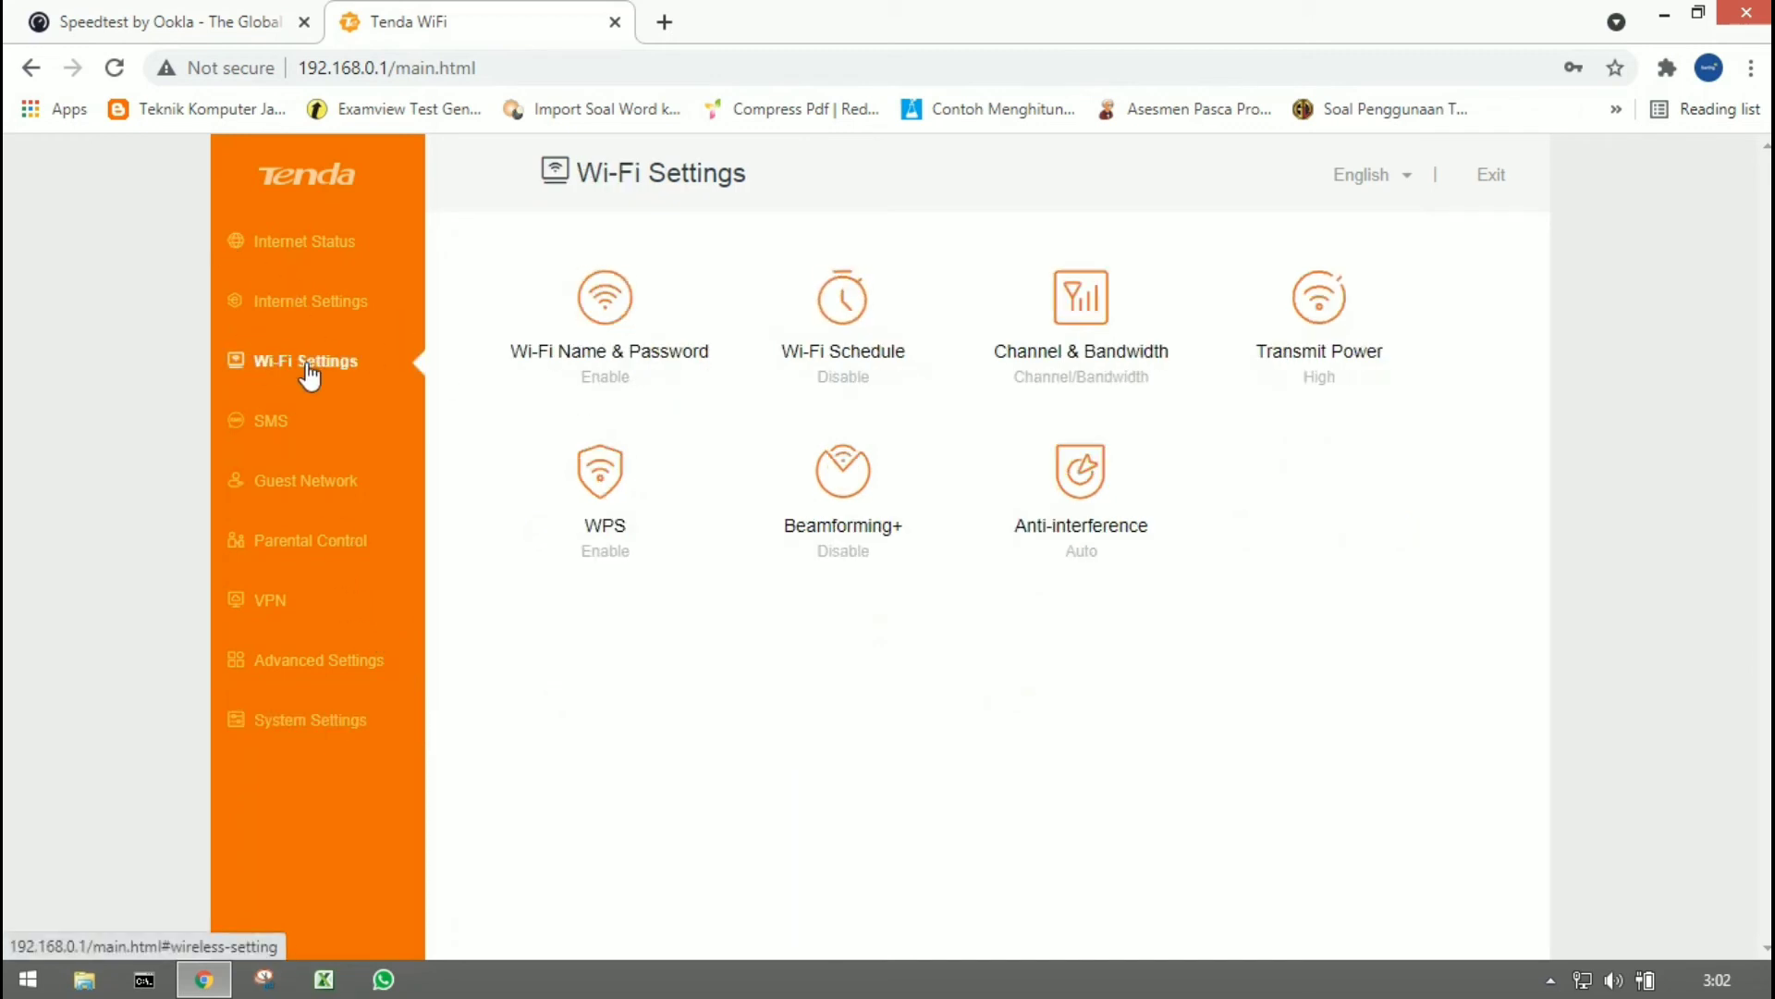
{"action": "left_click", "coordinate": [1042, 314]}
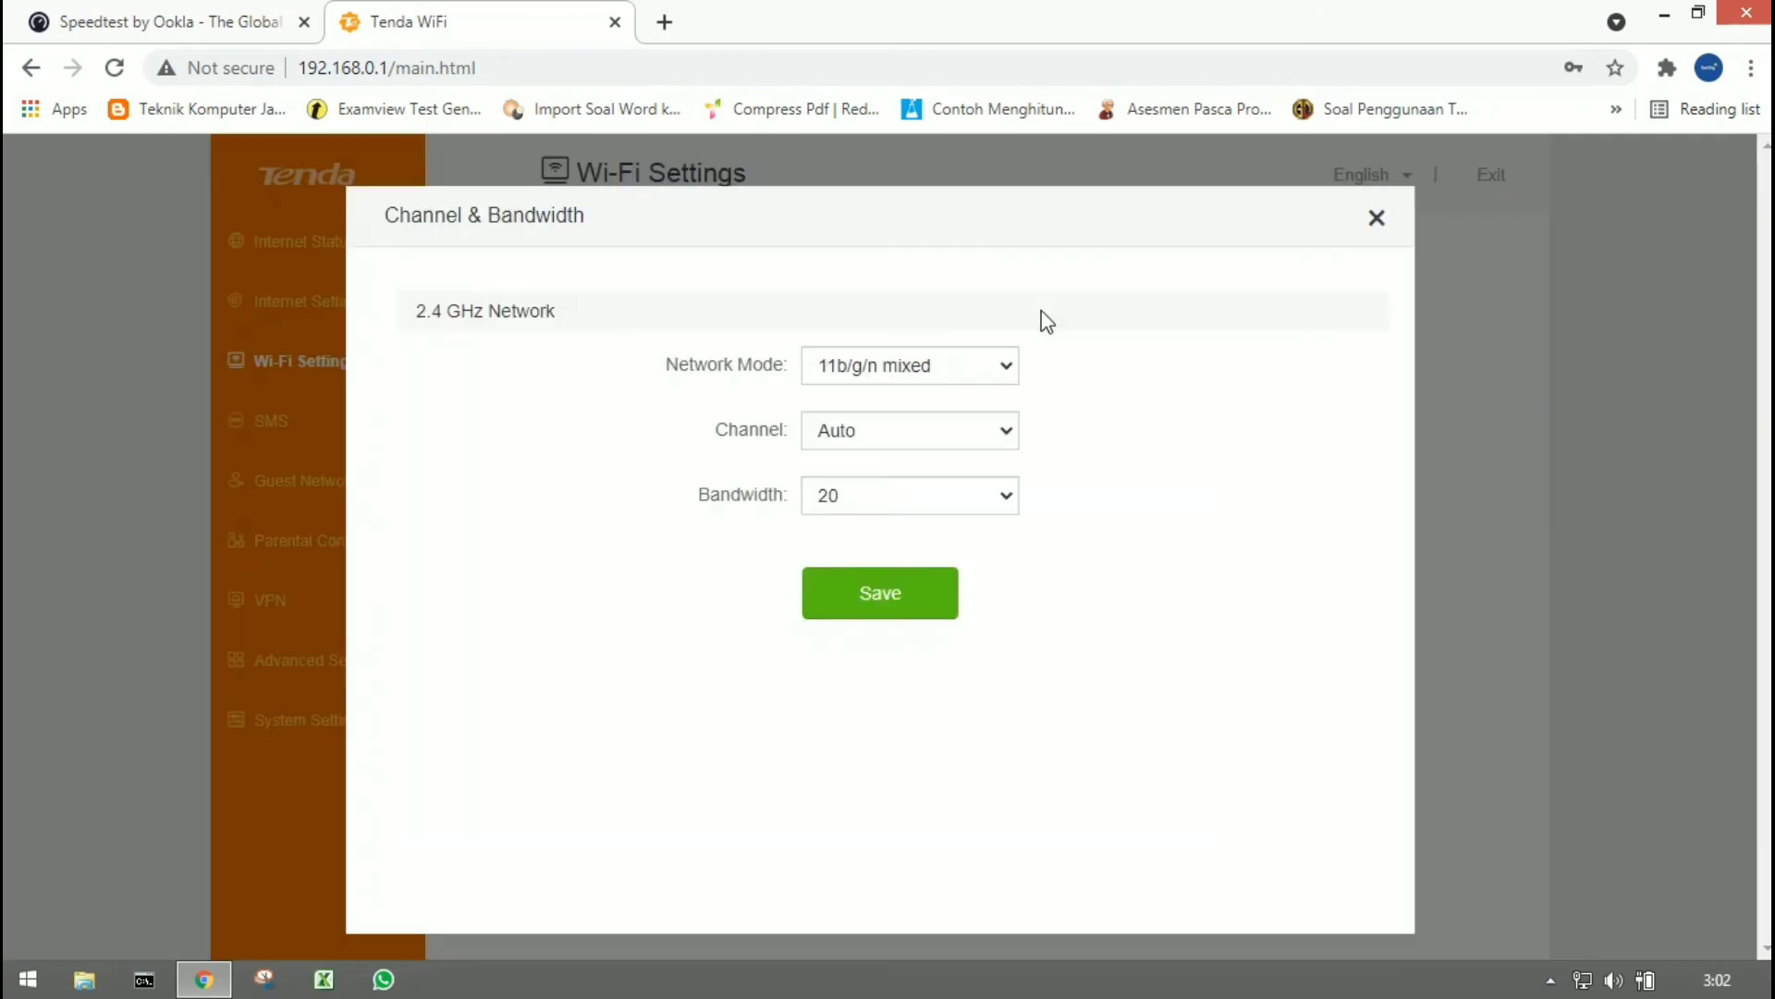
{"action": "left_click", "coordinate": [1376, 229]}
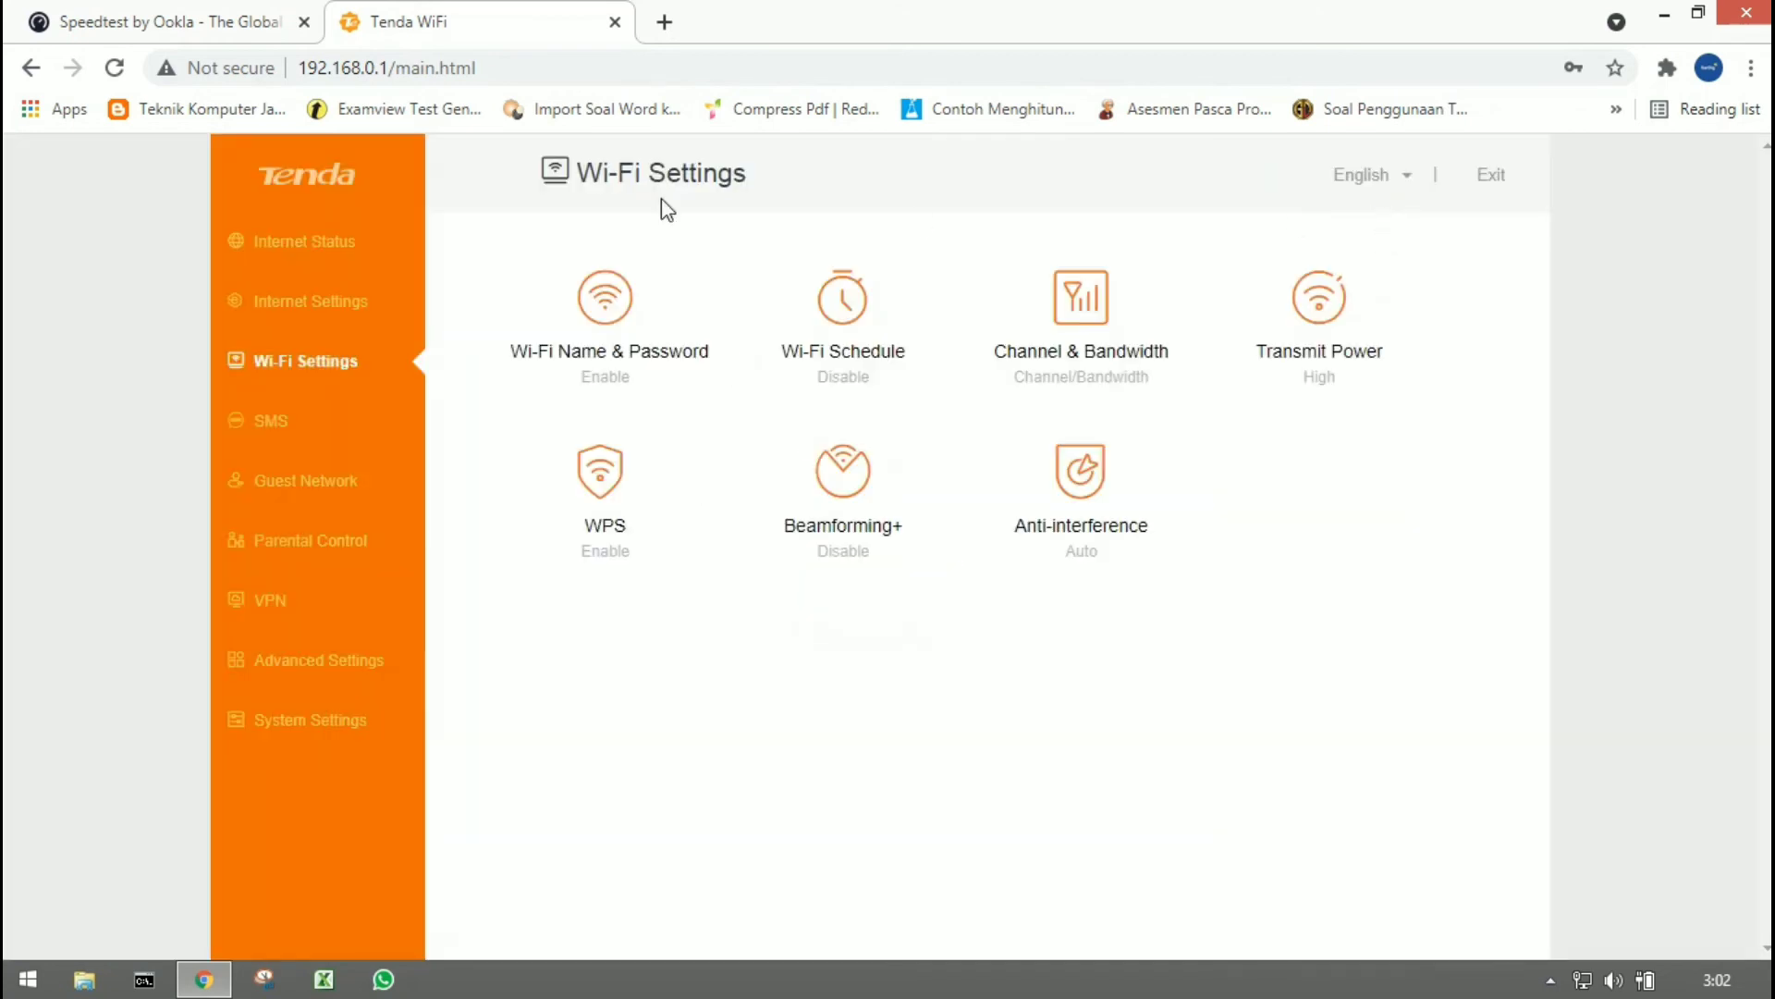
{"action": "left_click", "coordinate": [196, 18]}
{"action": "left_click", "coordinate": [423, 592]}
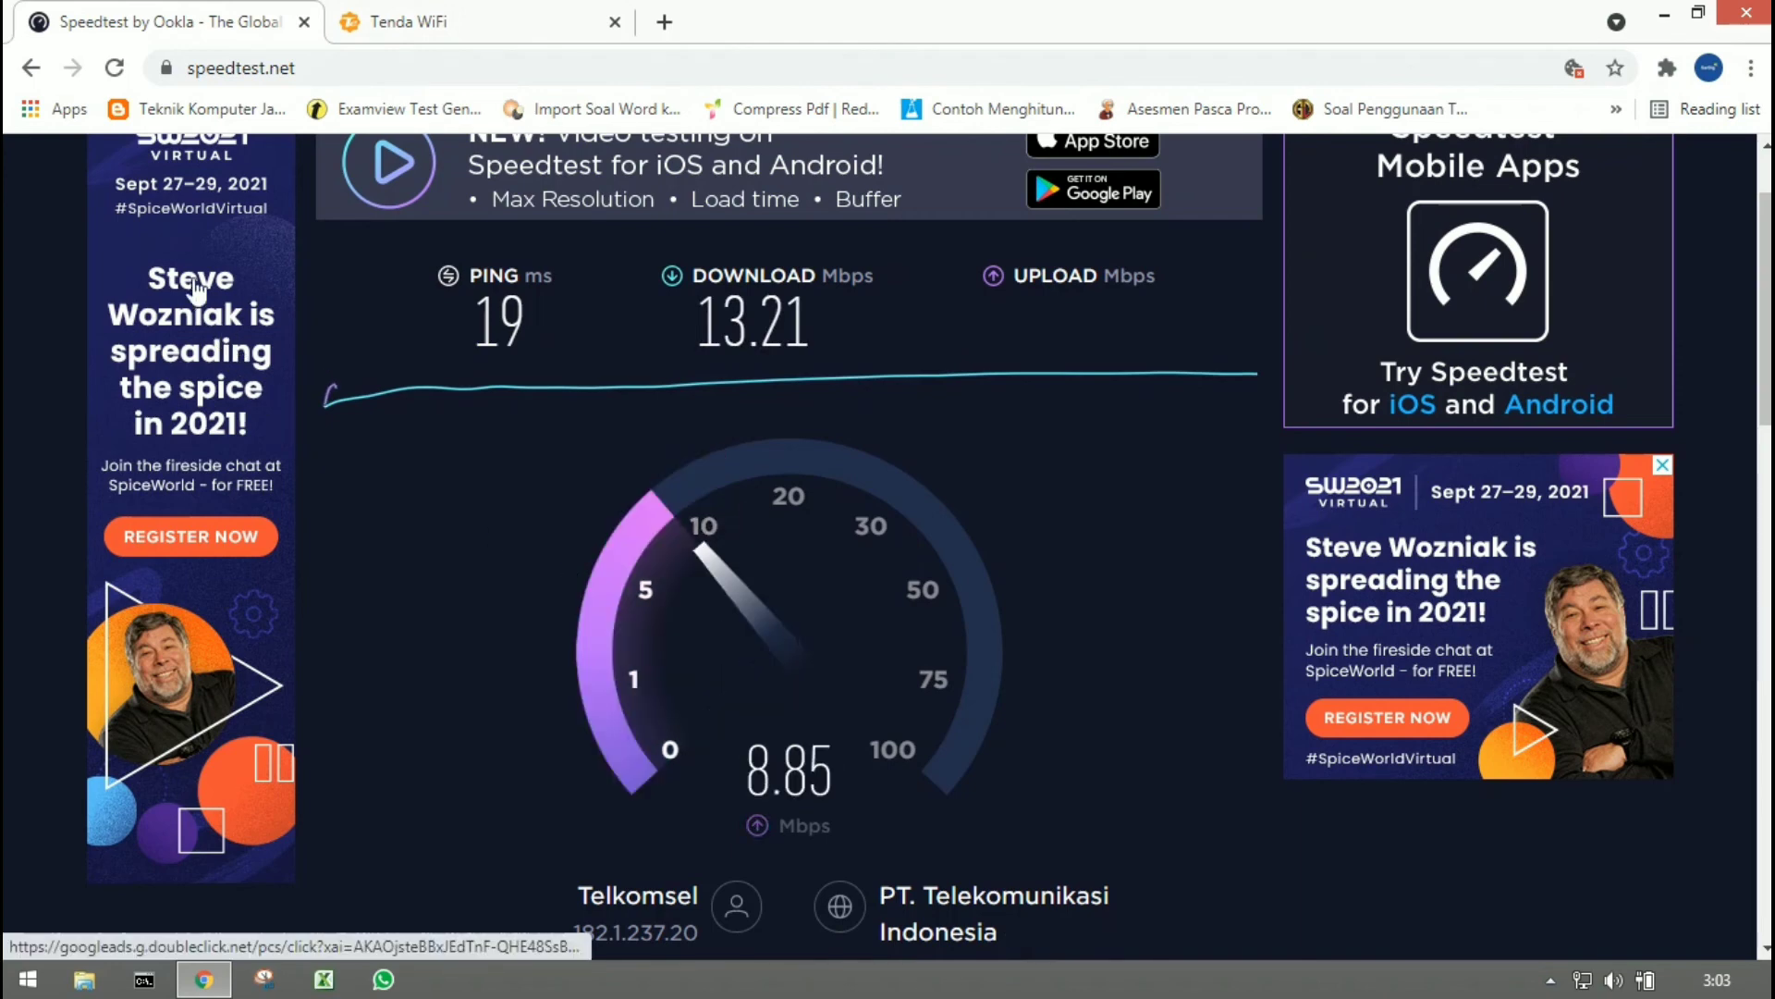
Review the router's Channel & Bandwidth and Wi-Fi Schedule settings, leaving 11b/g/n mixed unchanged.
{"action": "left_click", "coordinate": [495, 20]}
{"action": "left_click", "coordinate": [1073, 339]}
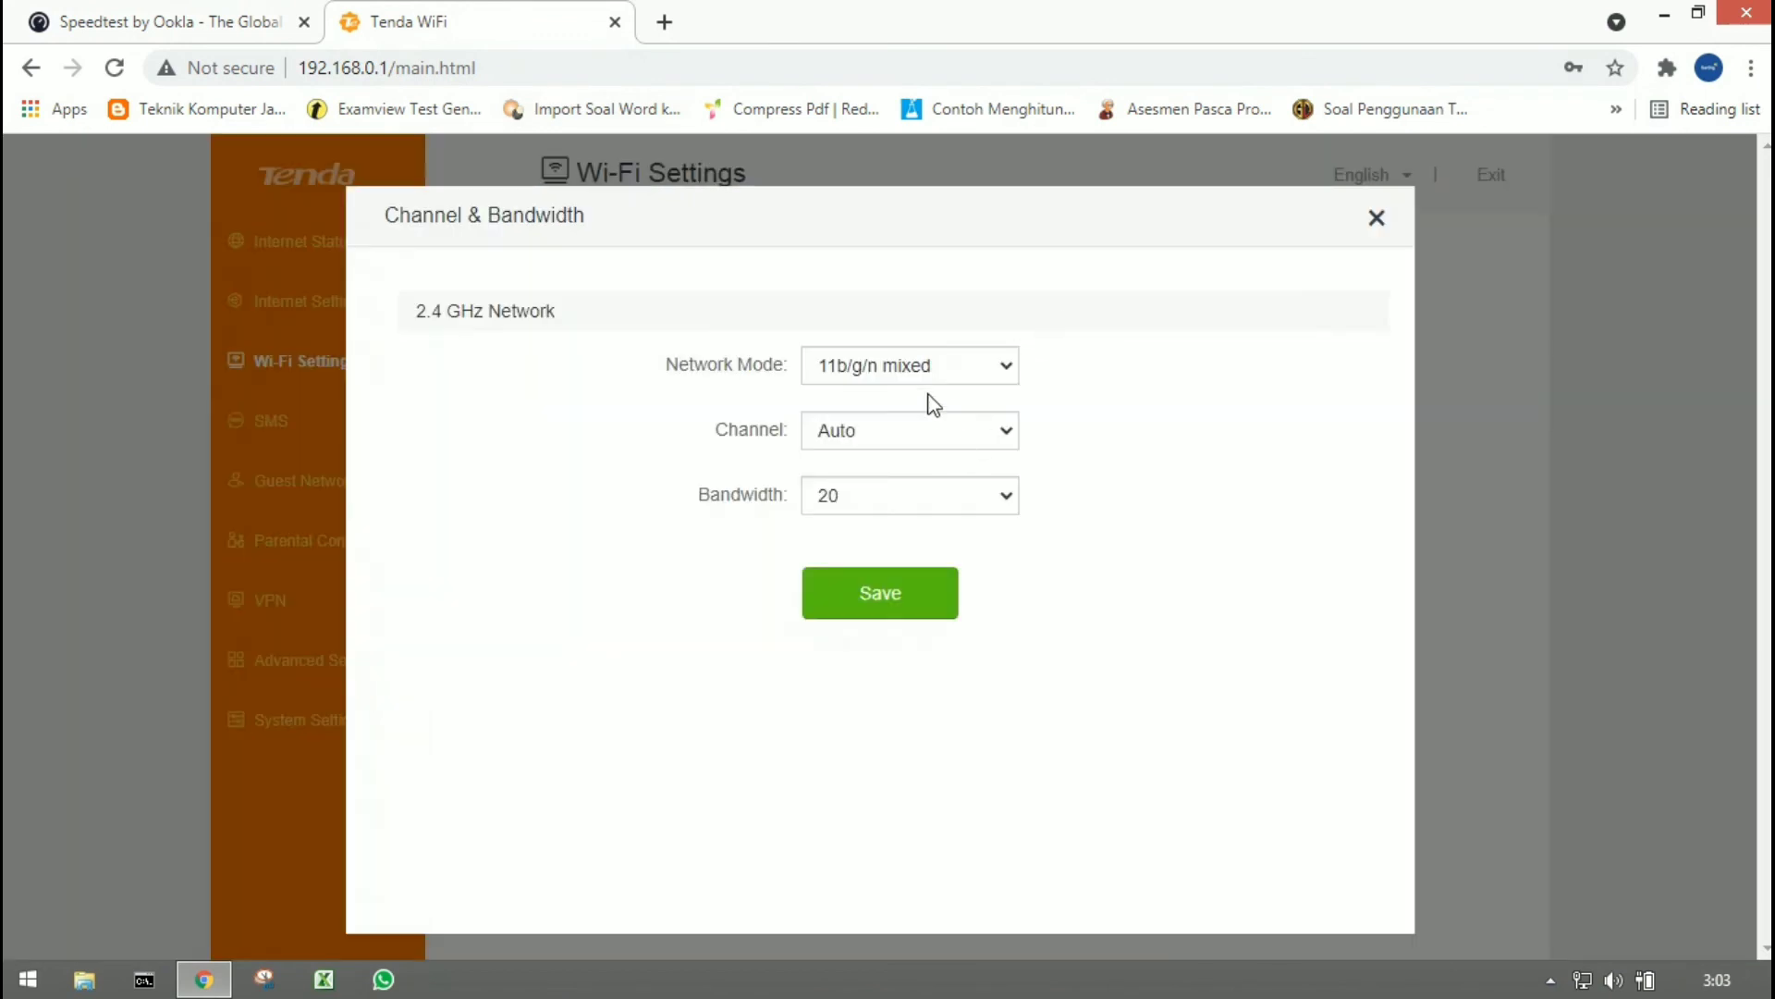
{"action": "left_click", "coordinate": [962, 379]}
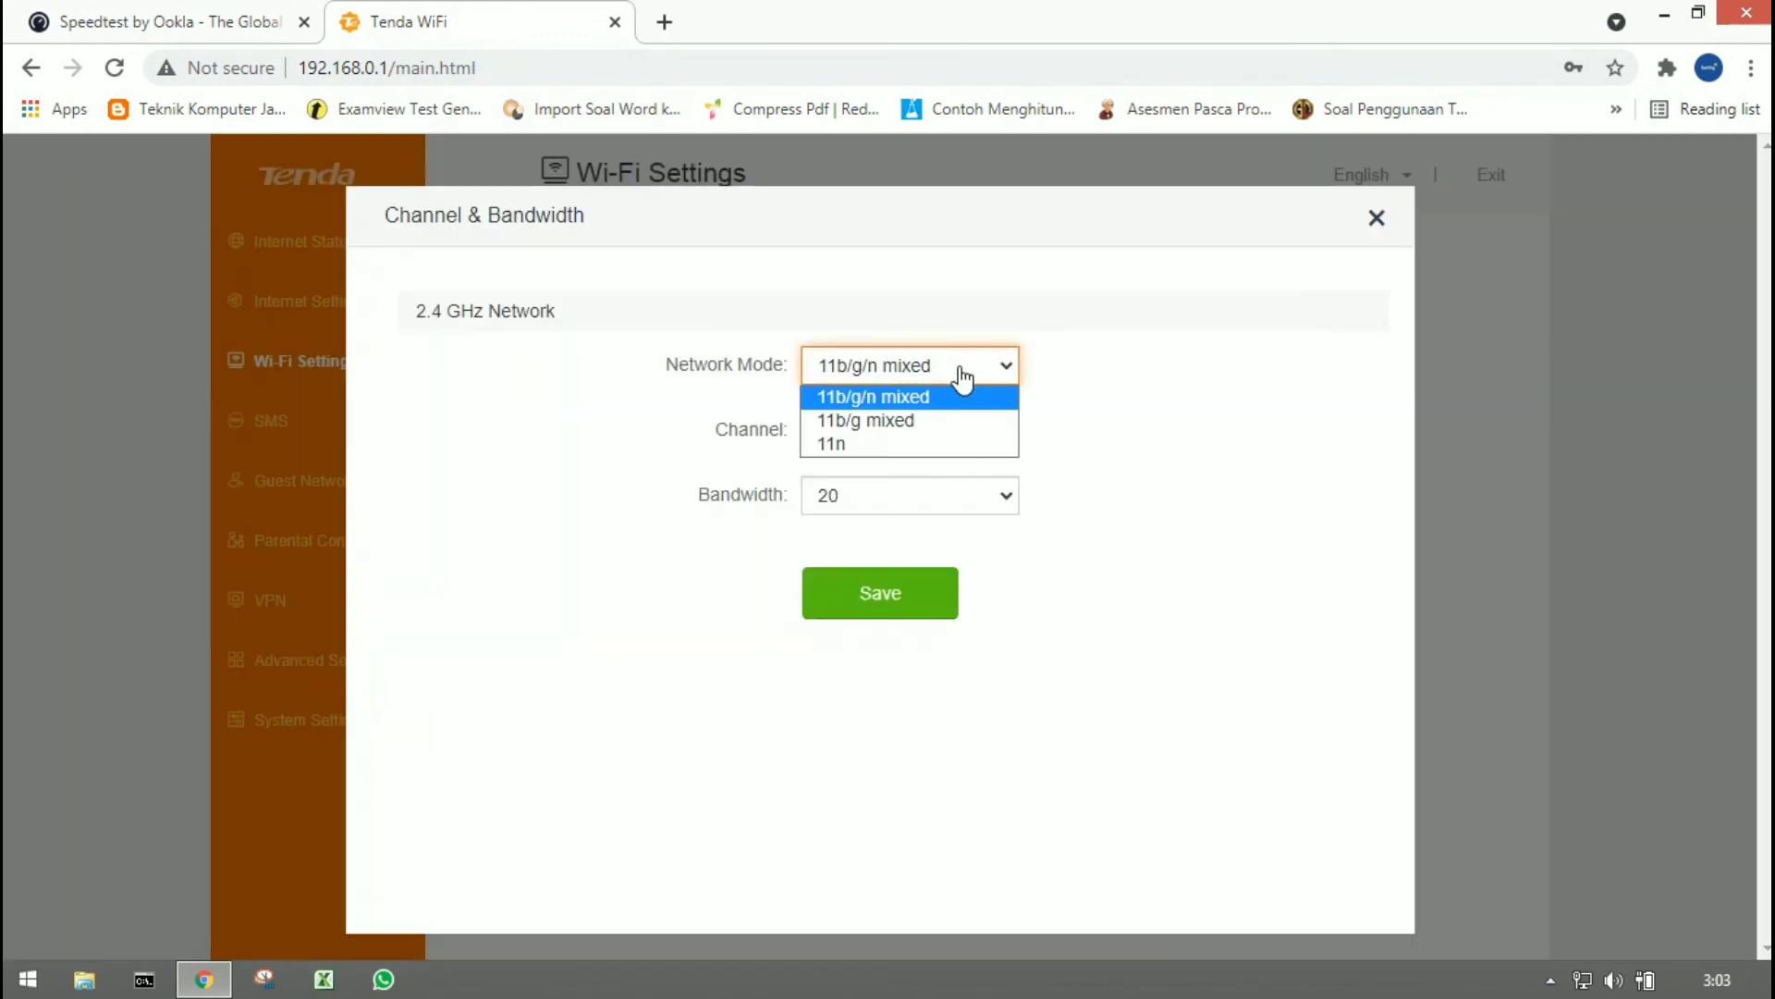
{"action": "left_click", "coordinate": [963, 380]}
{"action": "left_click", "coordinate": [1377, 218]}
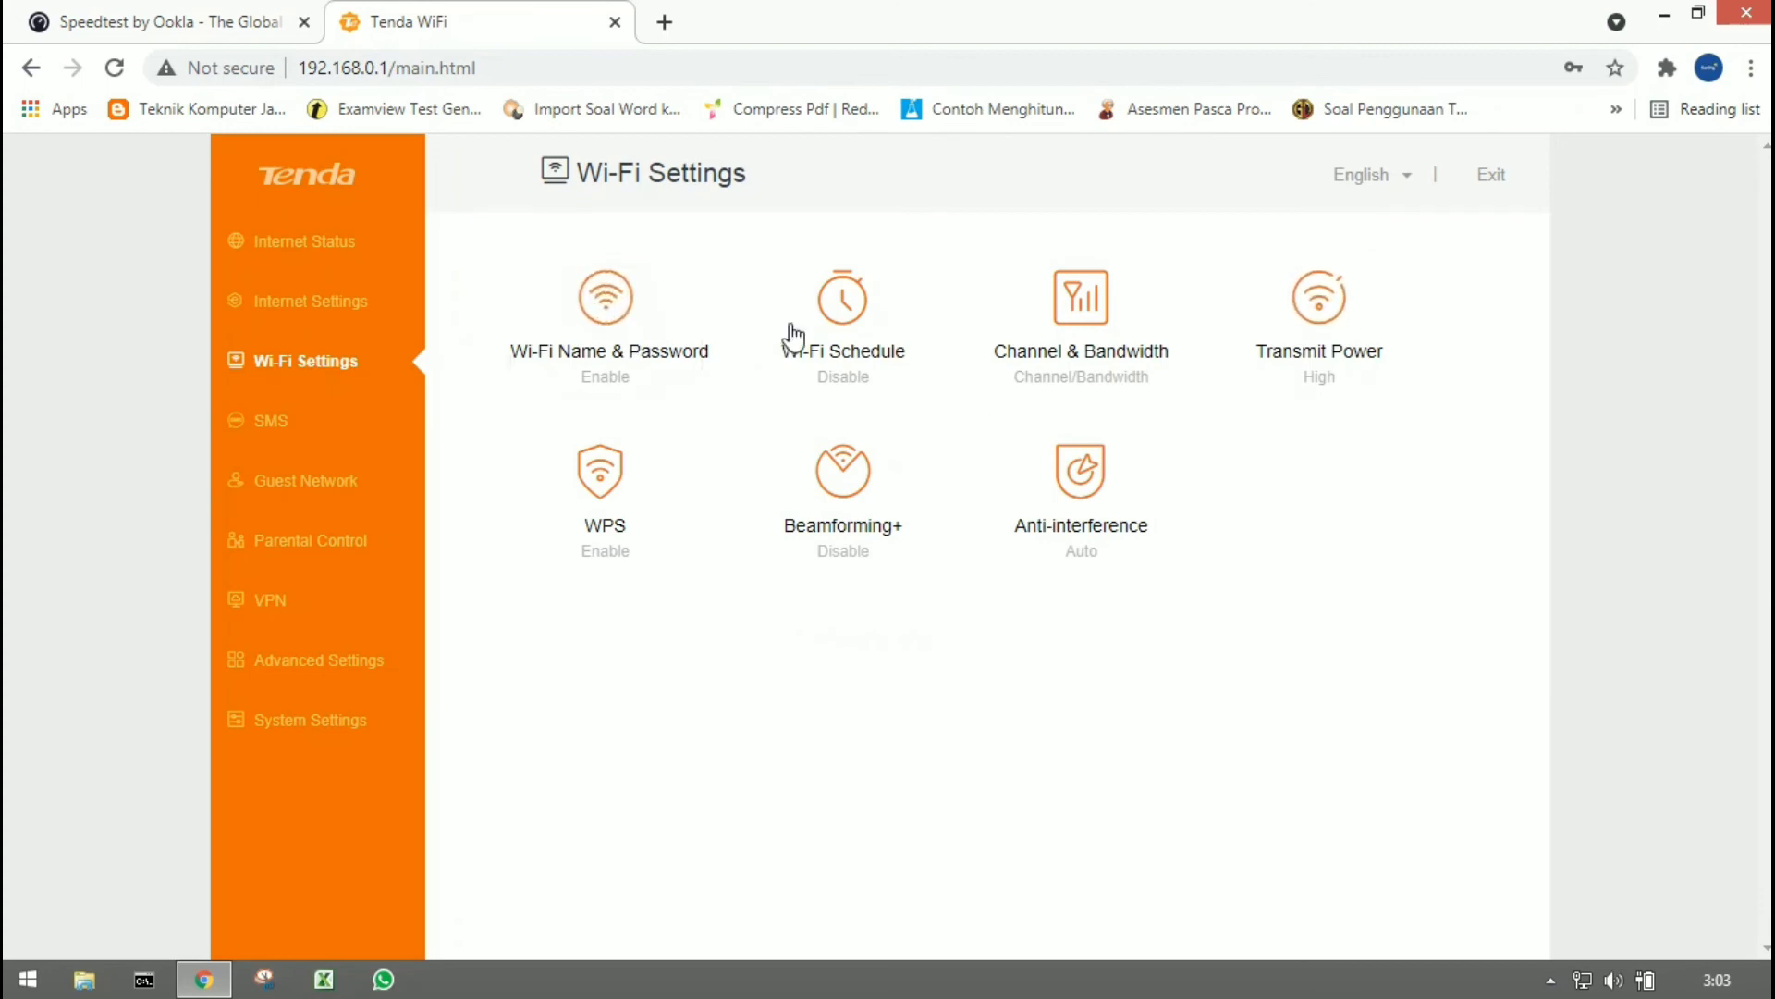
{"action": "left_click", "coordinate": [849, 319]}
{"action": "left_click", "coordinate": [1372, 220]}
Run another Speedtest with the current Wi-Fi settings.
{"action": "left_click", "coordinate": [148, 21]}
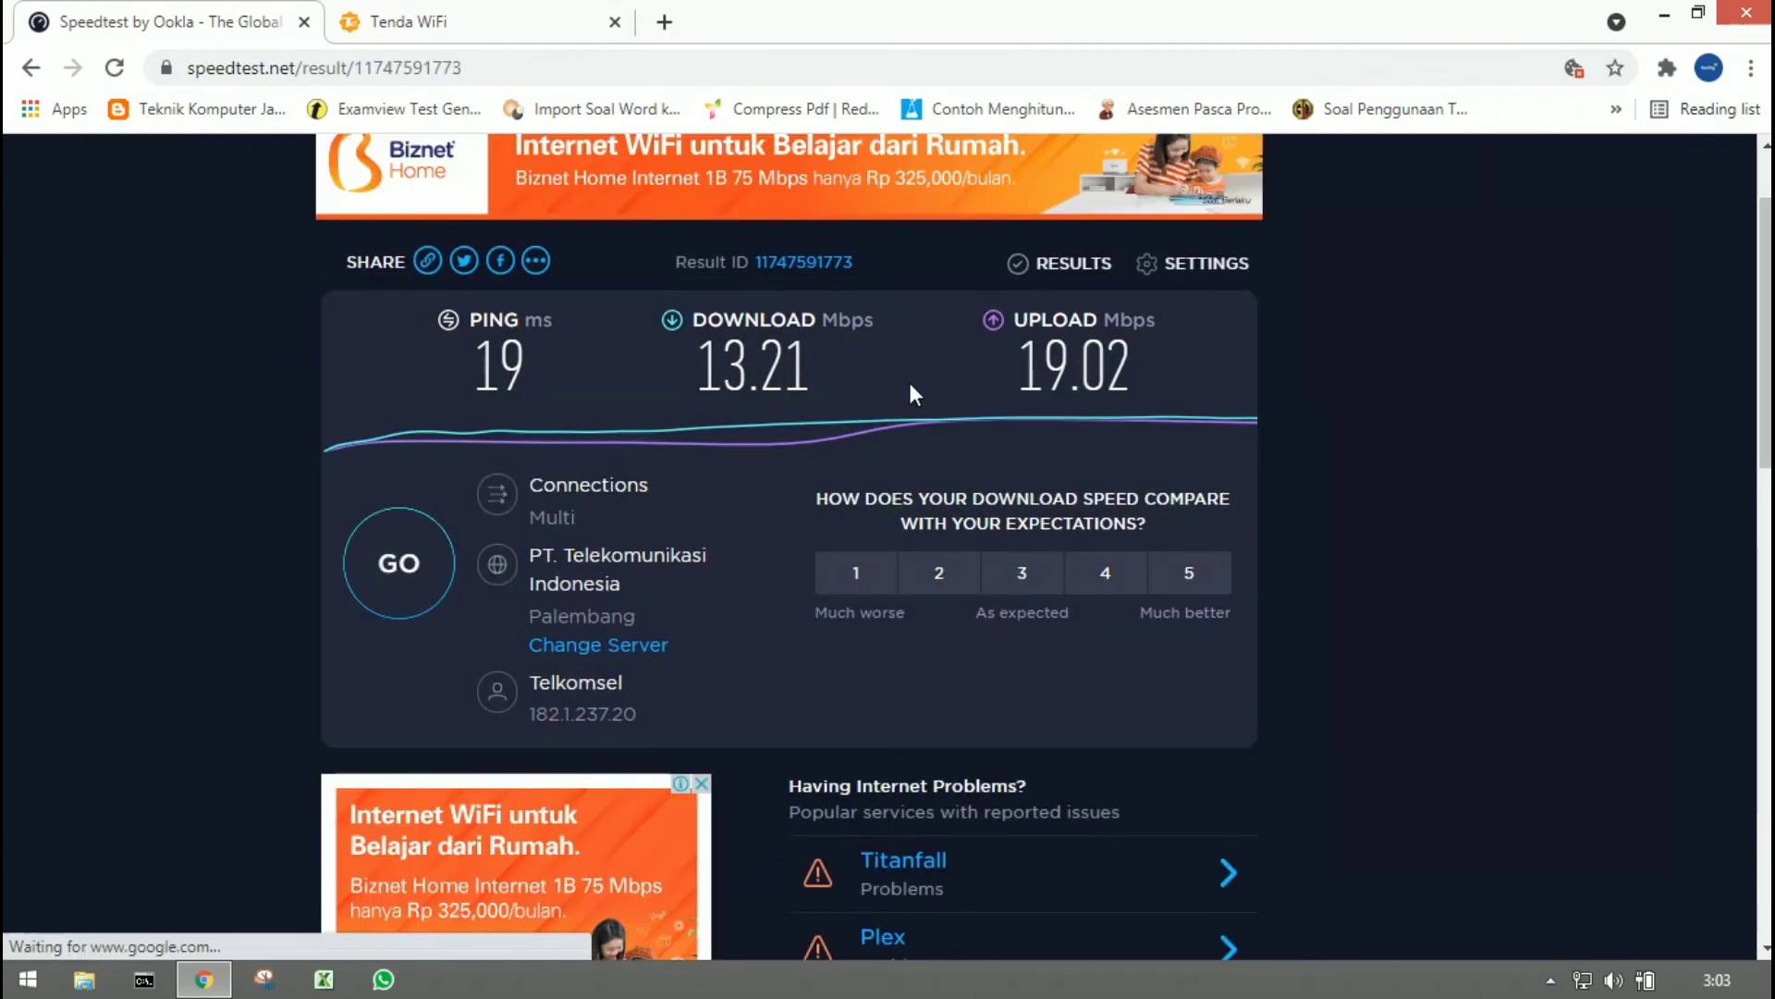
{"action": "left_click", "coordinate": [398, 563]}
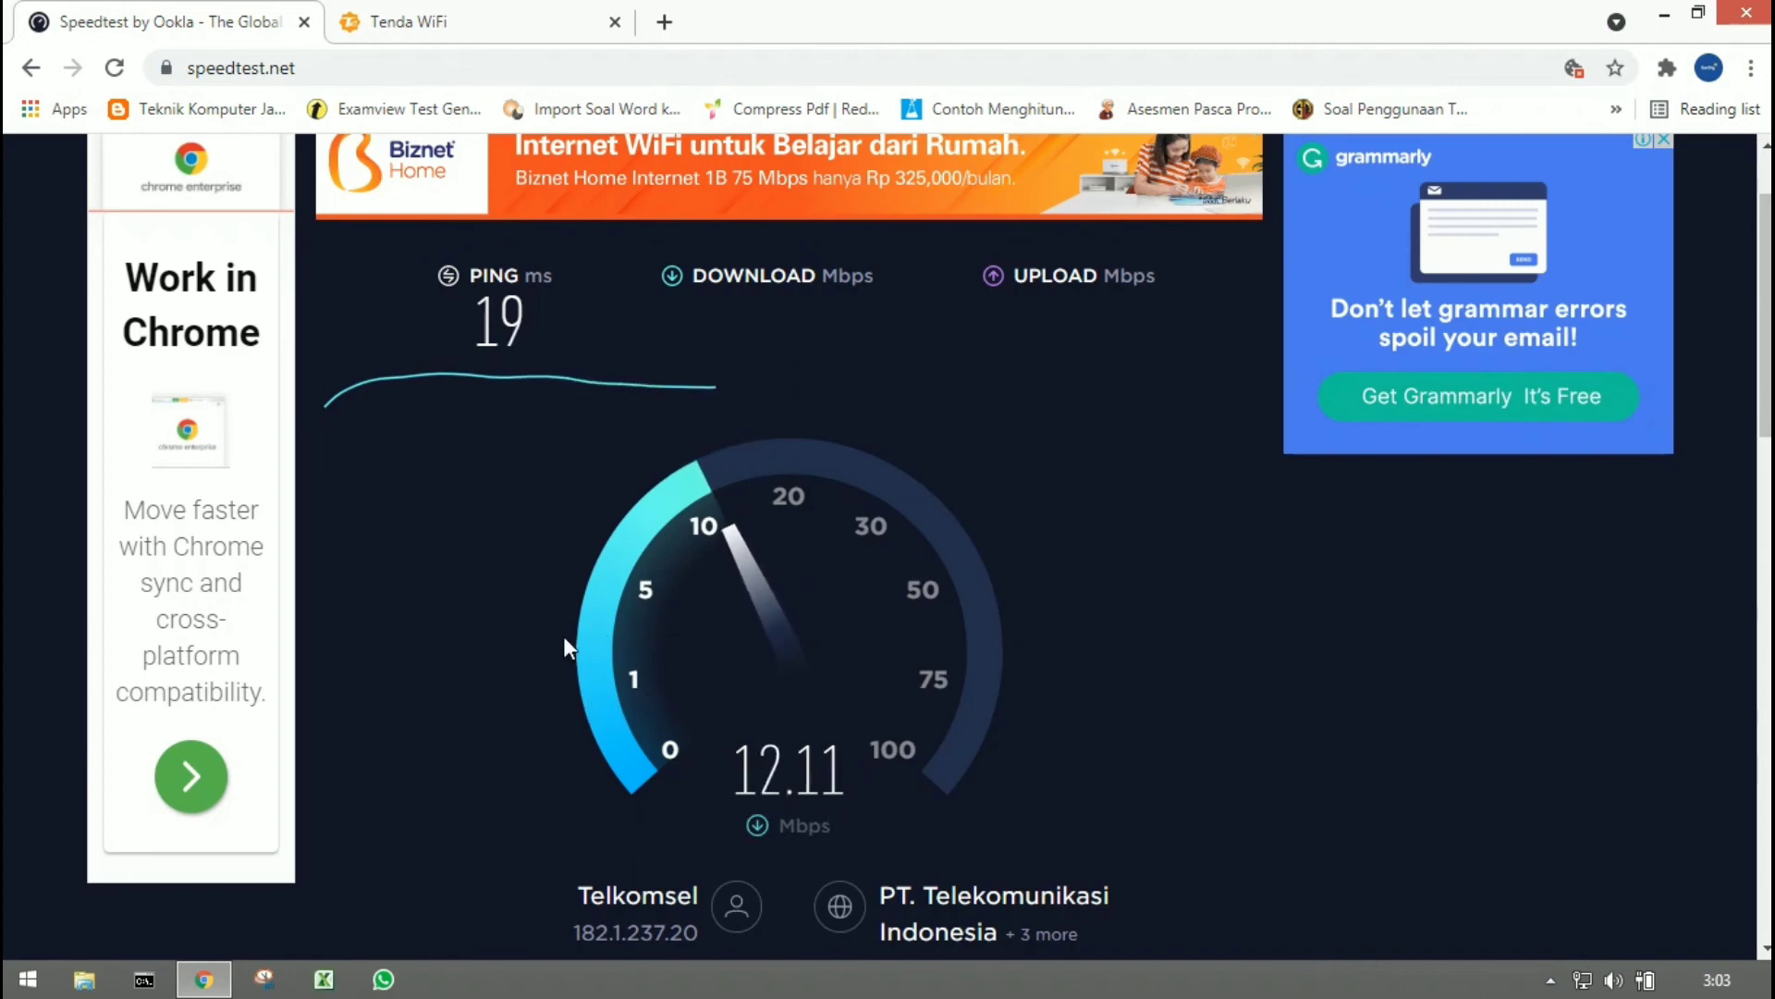
{"action": "left_click", "coordinate": [482, 11]}
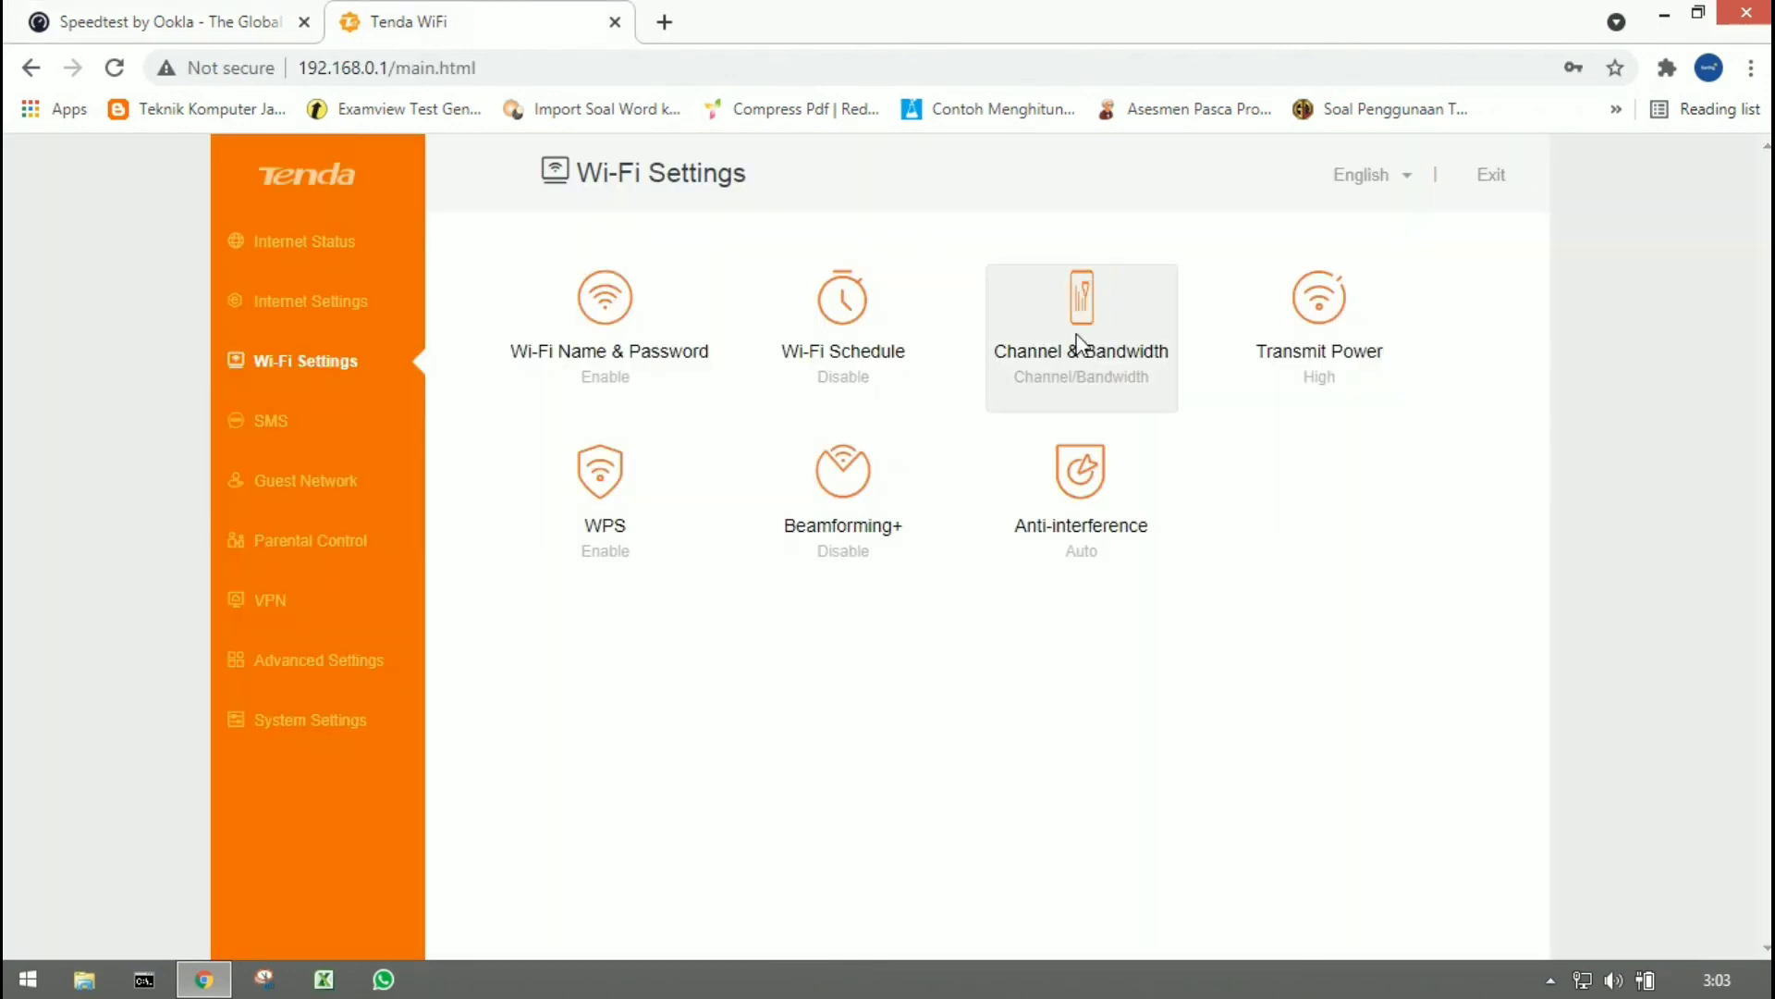
Change the 2.4 GHz Wi-Fi bandwidth from the Channel & Bandwidth settings to 40 and save.
{"action": "left_click", "coordinate": [1078, 314]}
{"action": "left_click", "coordinate": [953, 504]}
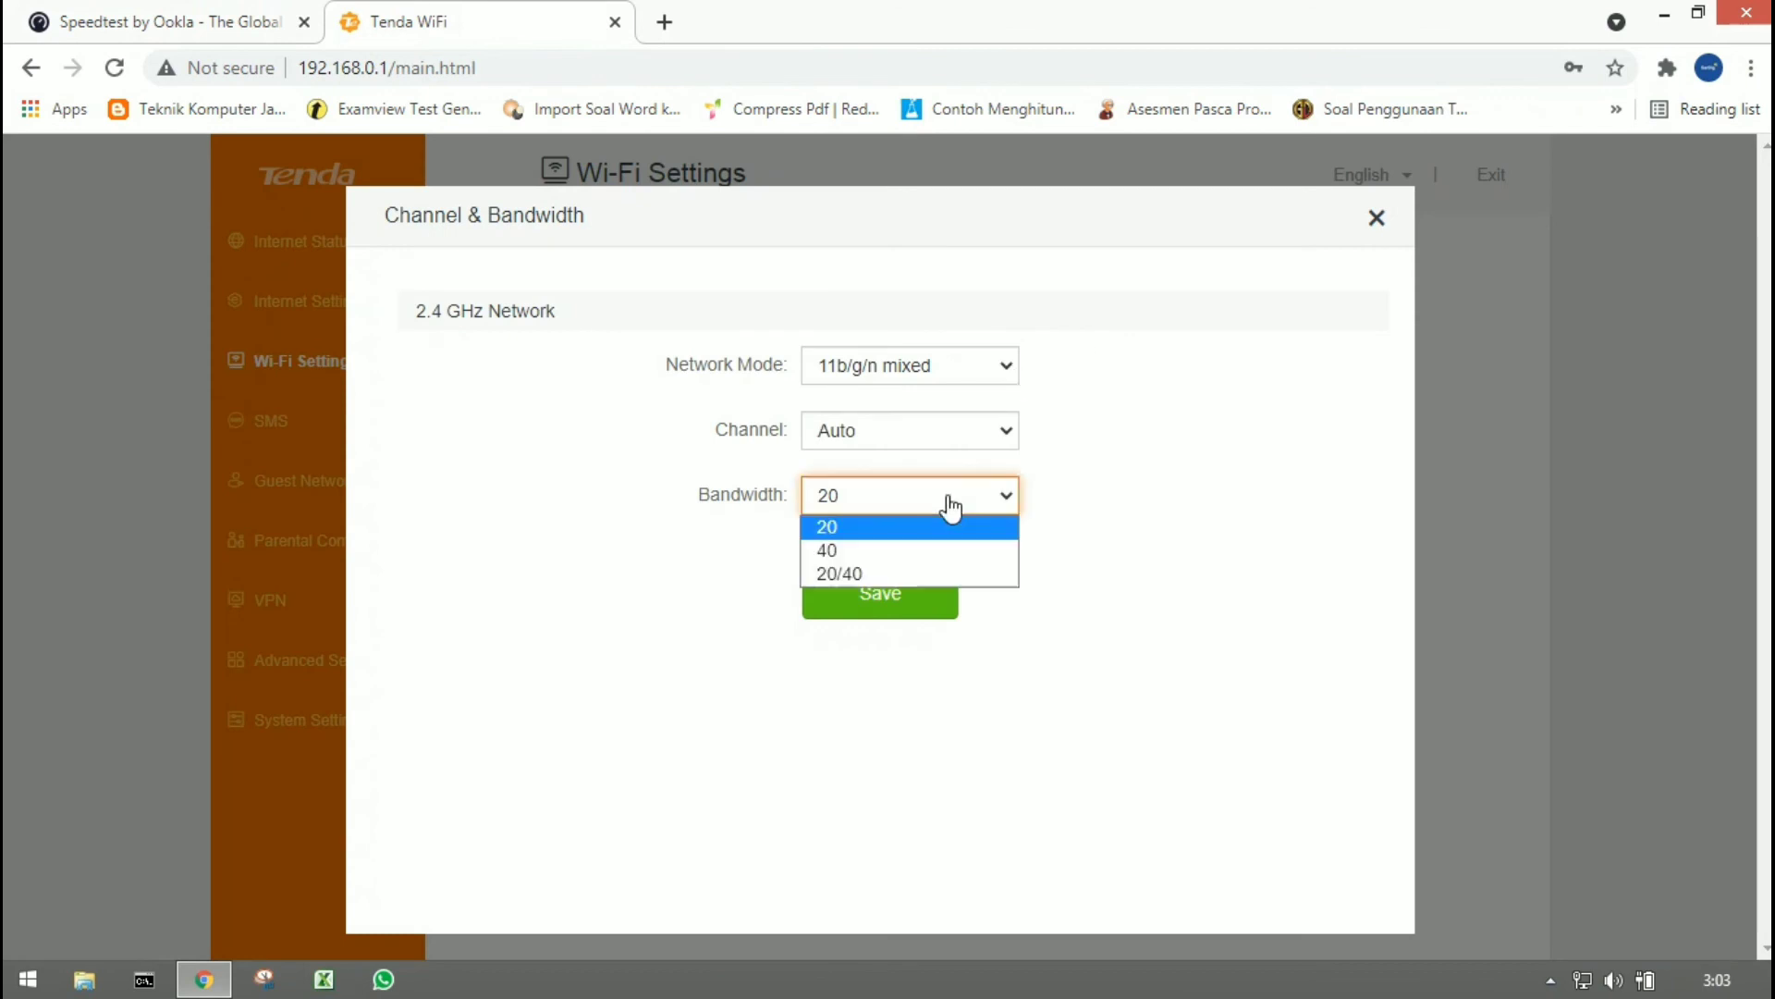
{"action": "left_click", "coordinate": [875, 553]}
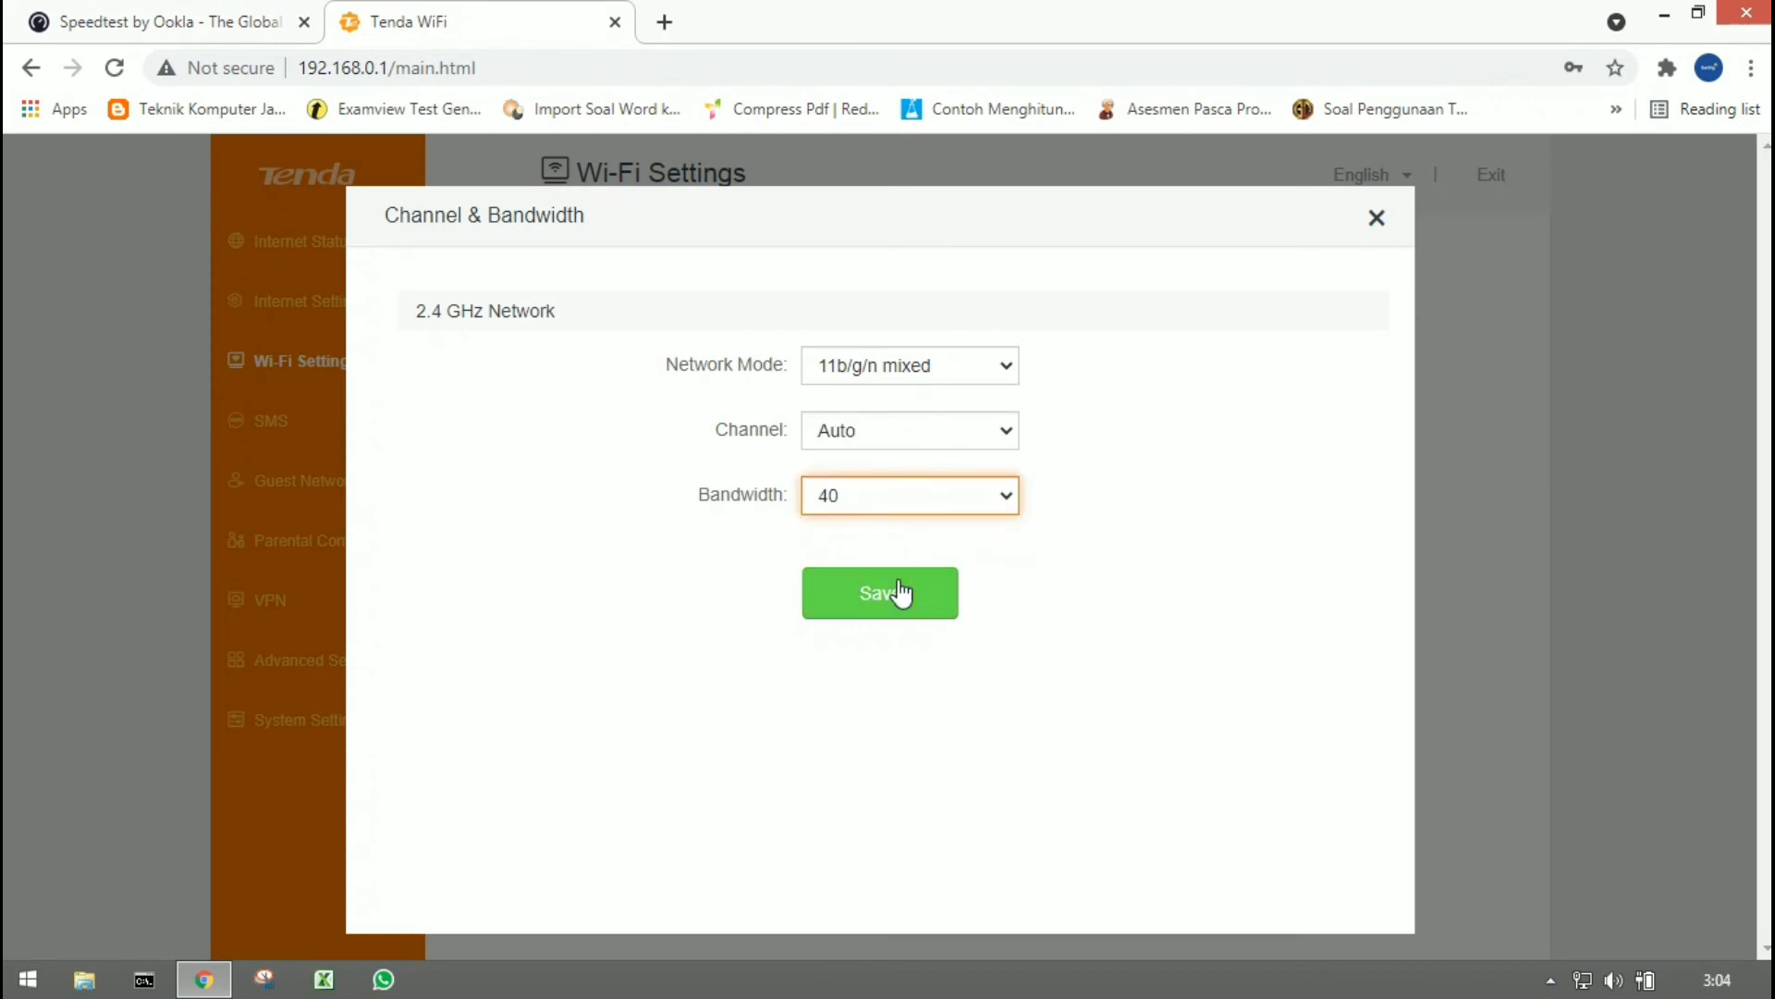
{"action": "left_click", "coordinate": [905, 593]}
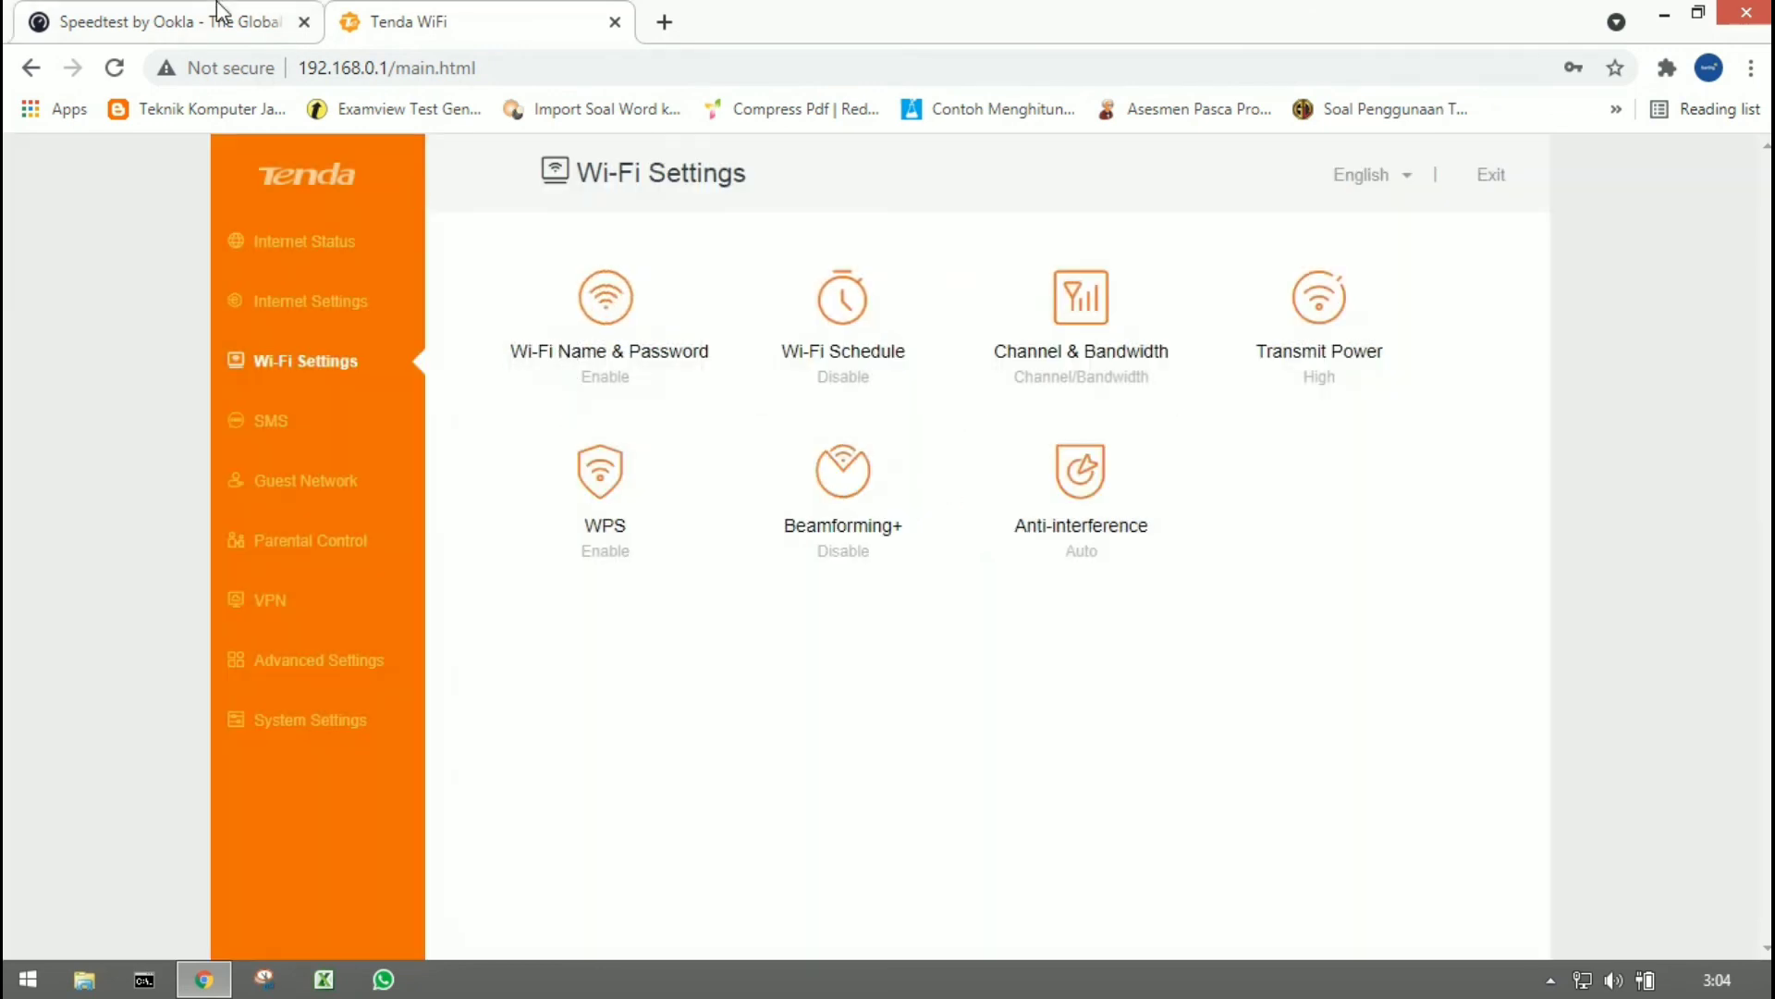
{"action": "left_click", "coordinate": [219, 13]}
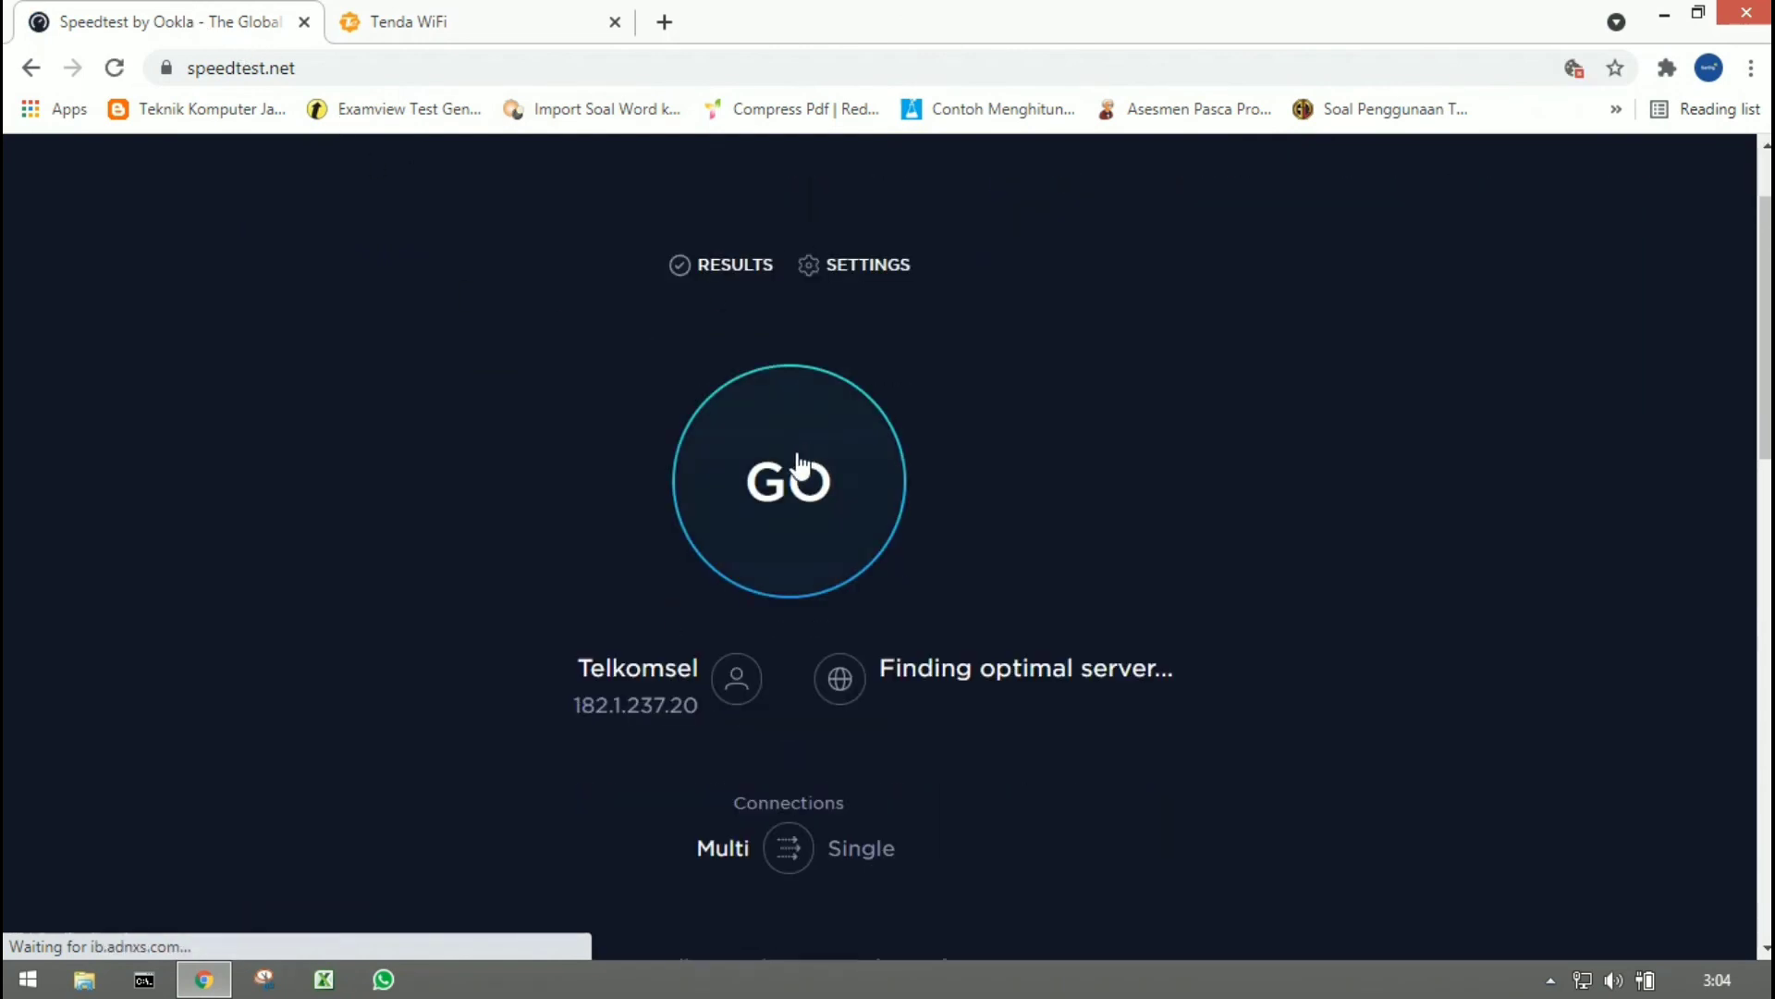
Start a new speed test with the 40 MHz bandwidth applied.
{"action": "left_click", "coordinate": [797, 467]}
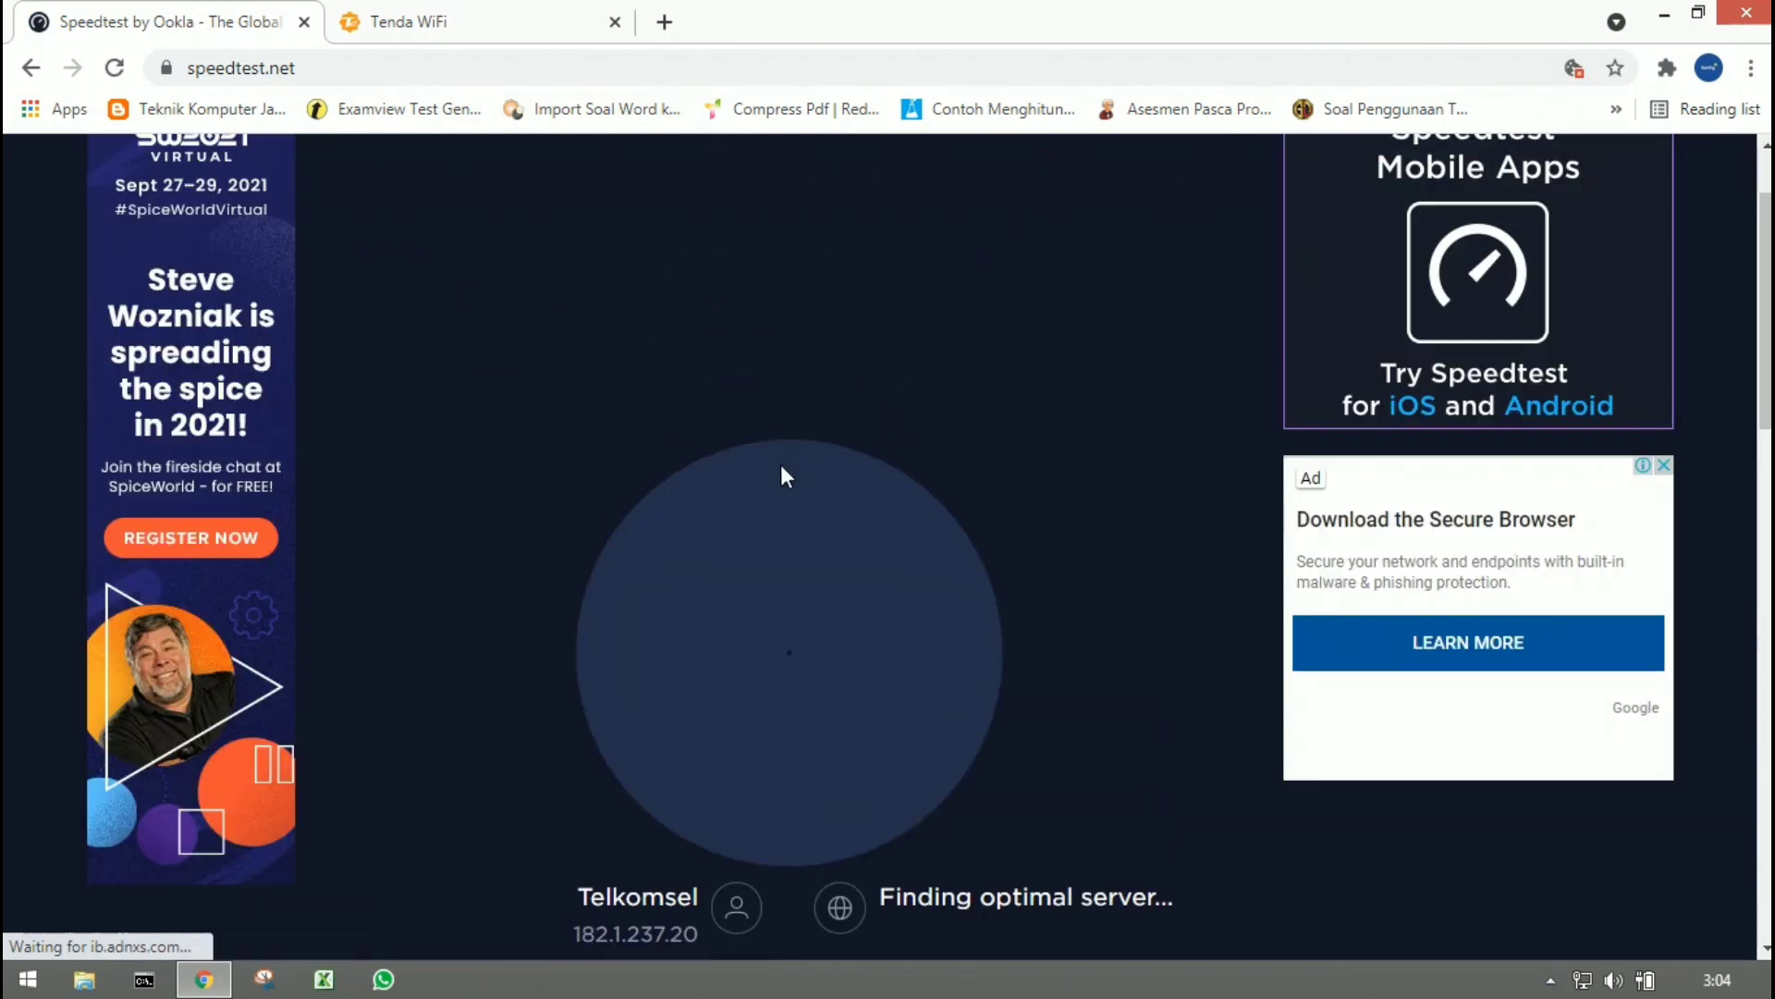
{"action": "left_click", "coordinate": [500, 11]}
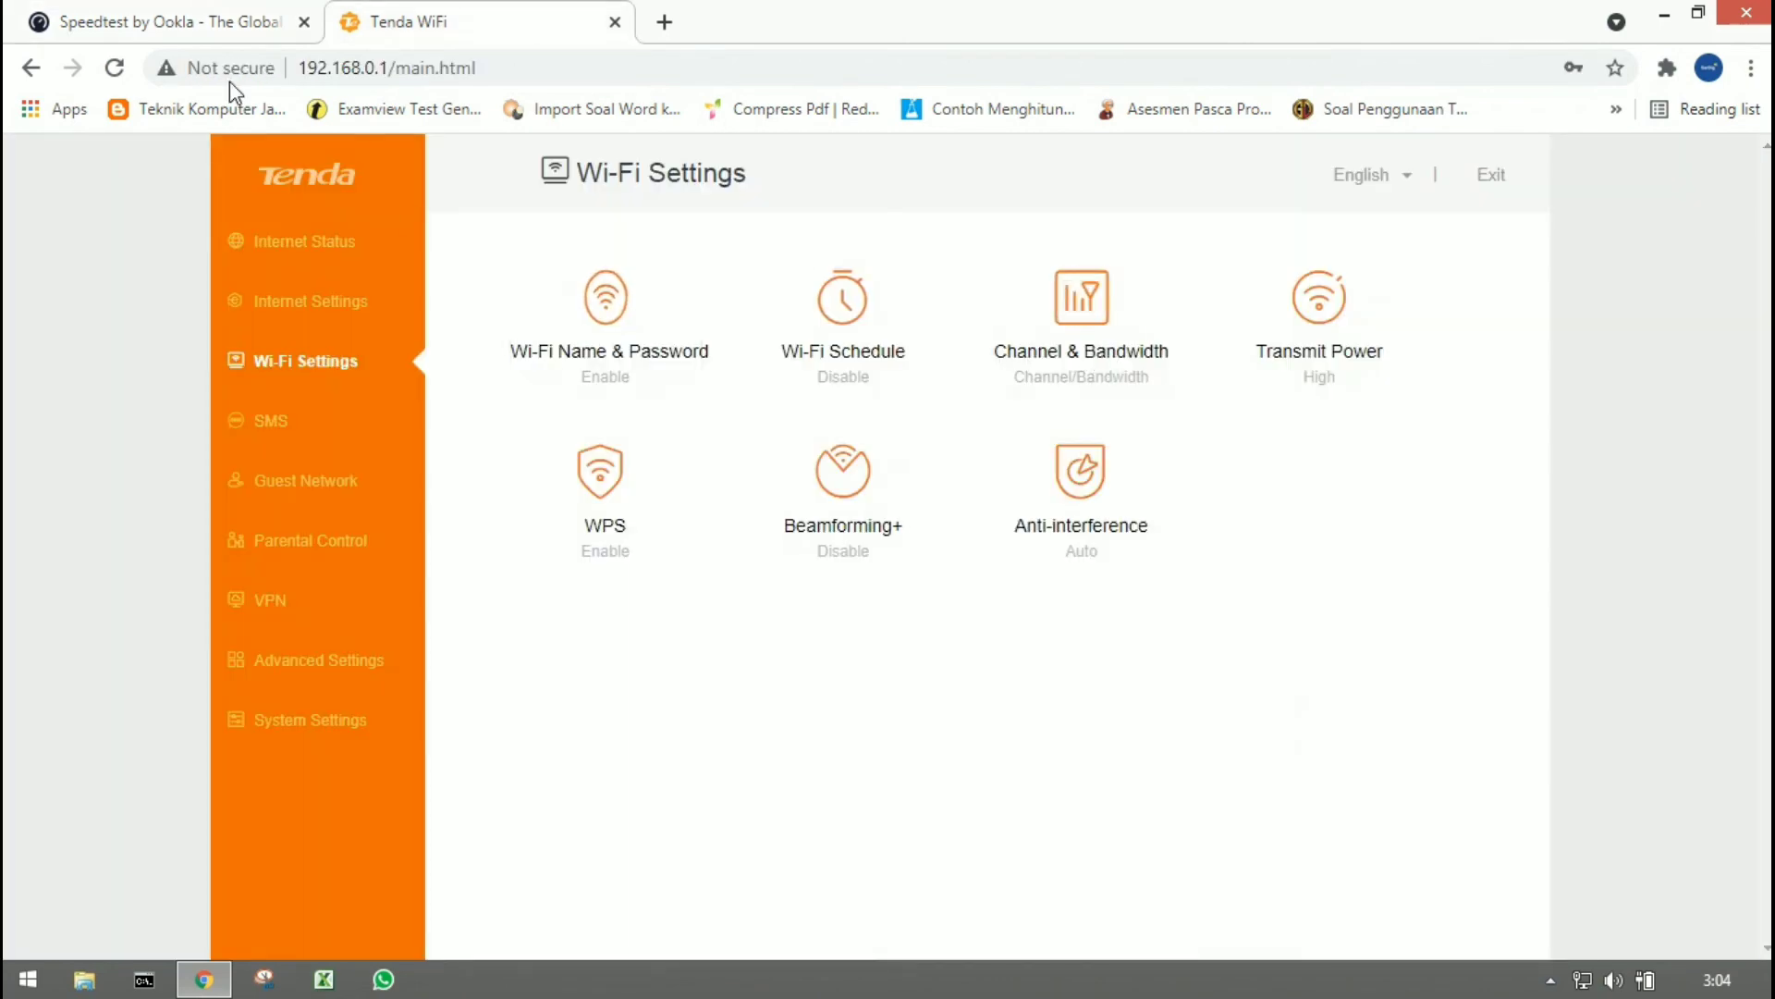
{"action": "left_click", "coordinate": [197, 23]}
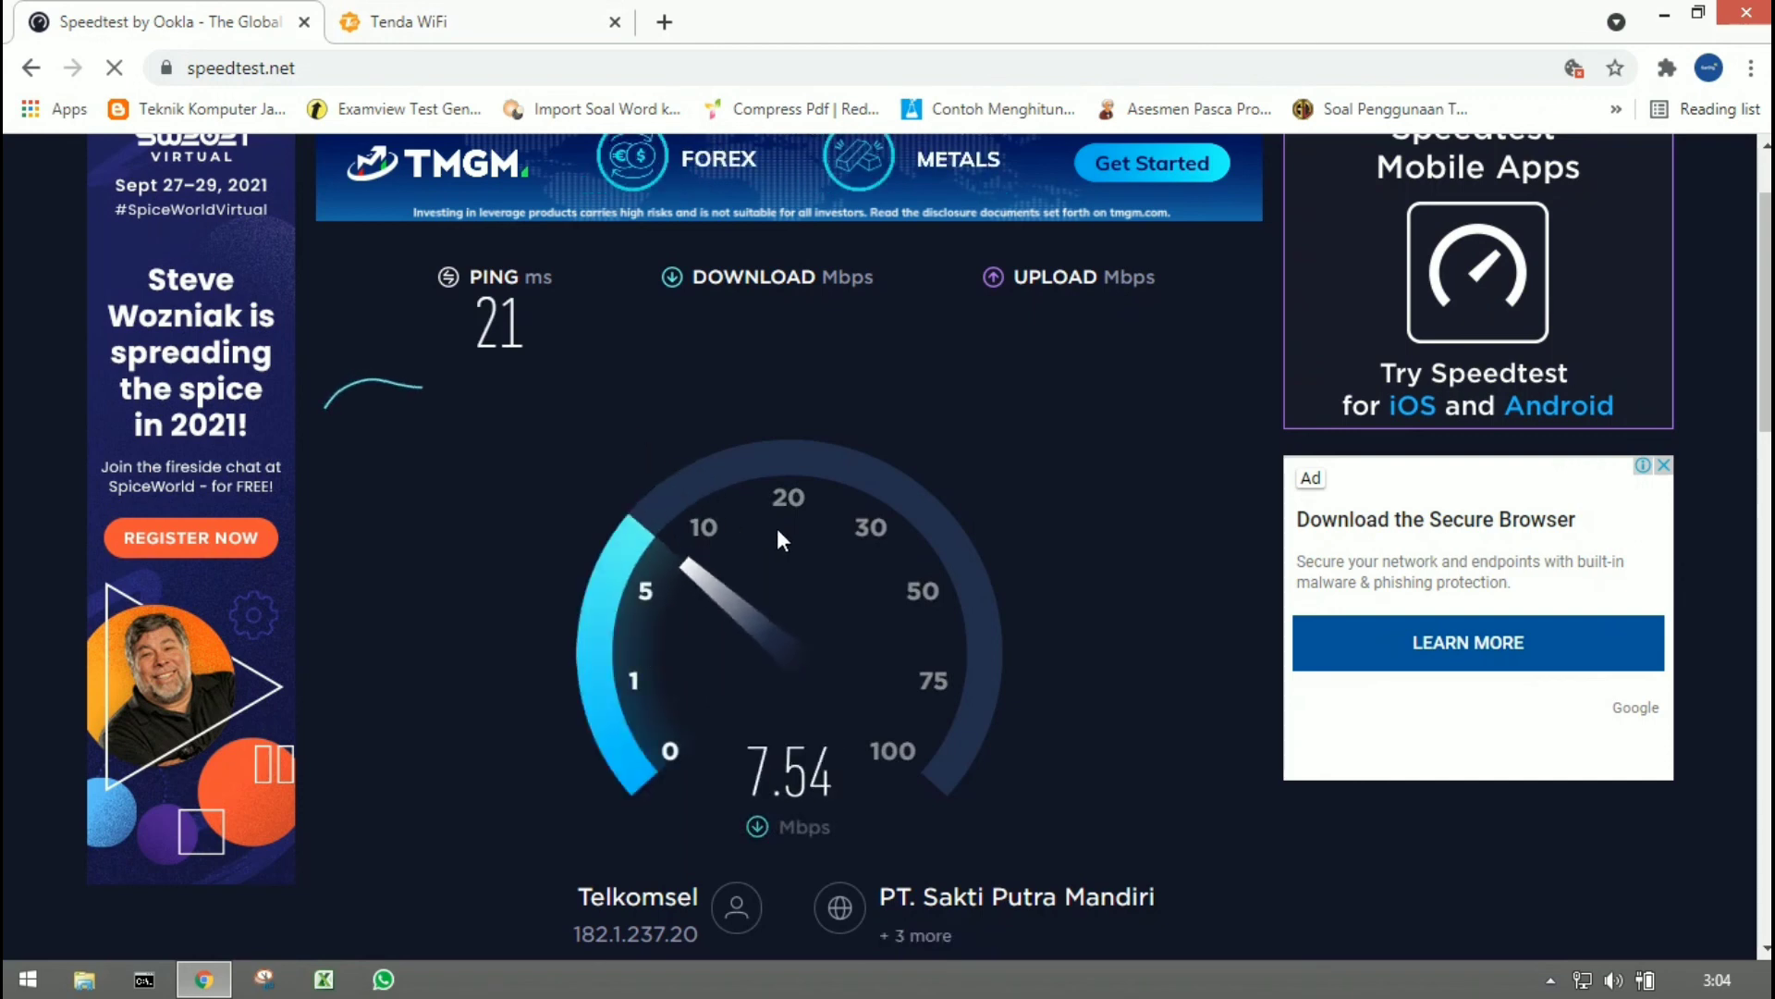
Reselect the Wi-Fi bandwidth value in Channel & Bandwidth and save it again.
{"action": "left_click", "coordinate": [476, 19]}
{"action": "left_click", "coordinate": [1108, 324]}
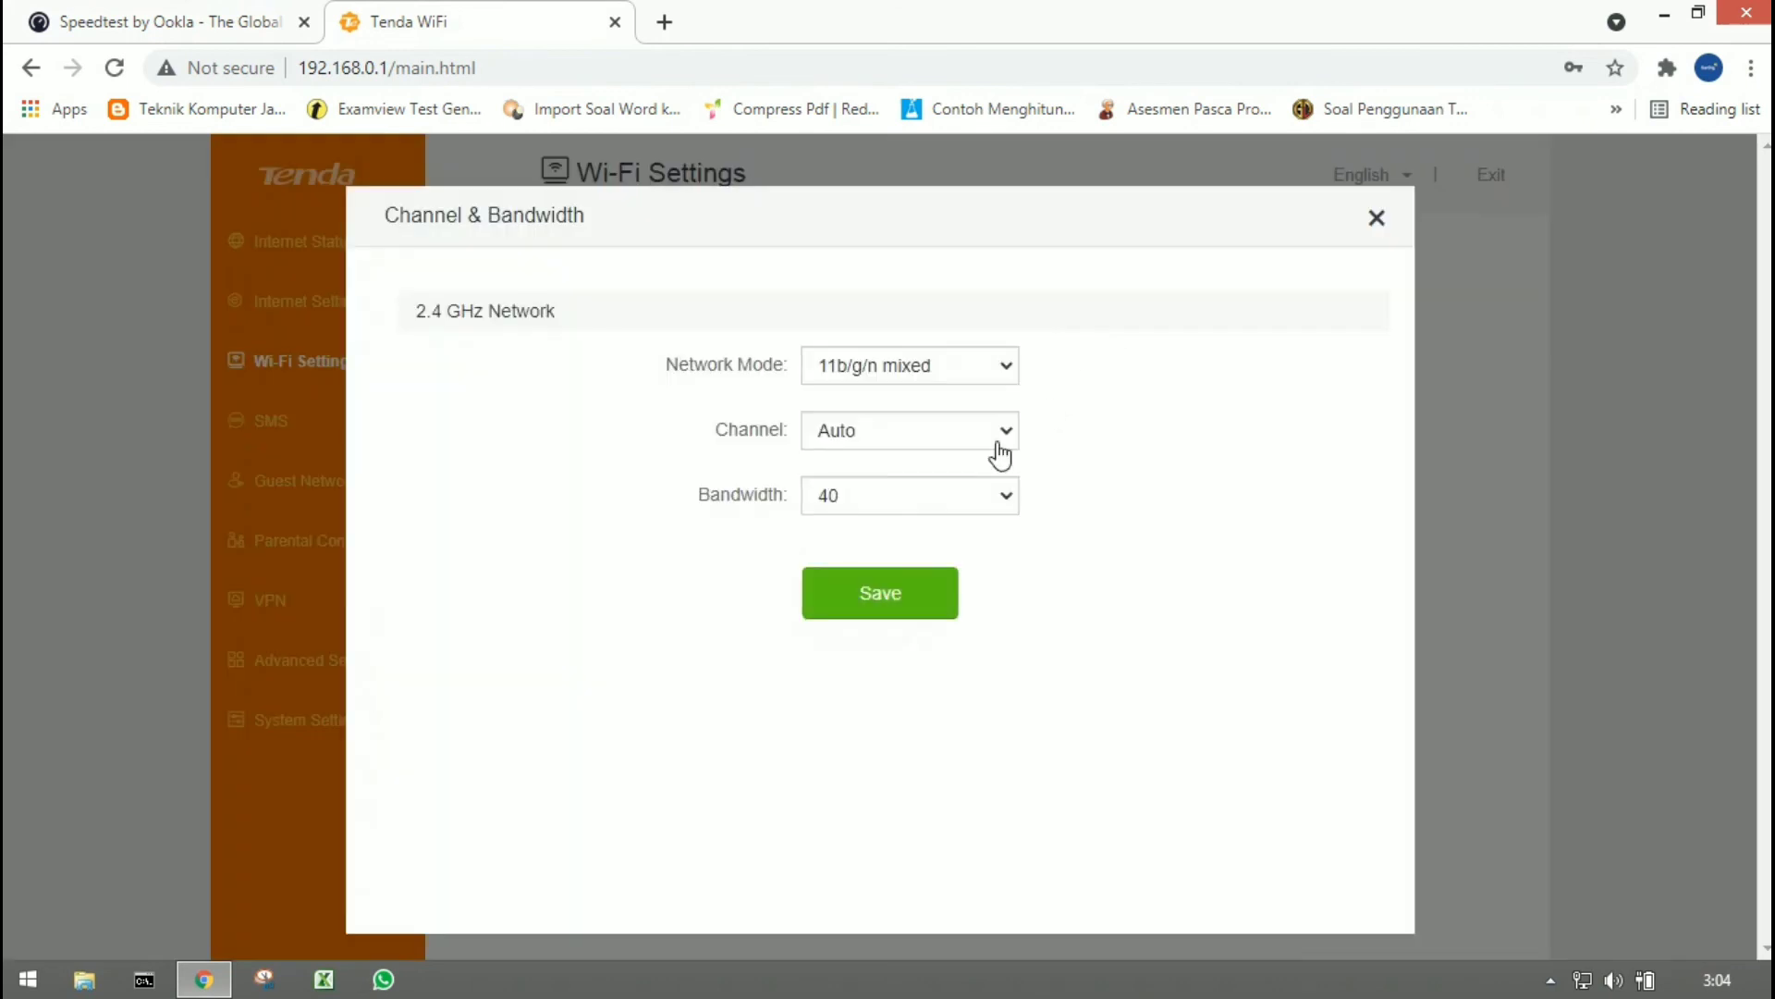
{"action": "left_click", "coordinate": [937, 500]}
{"action": "left_click", "coordinate": [919, 529]}
{"action": "left_click", "coordinate": [885, 590]}
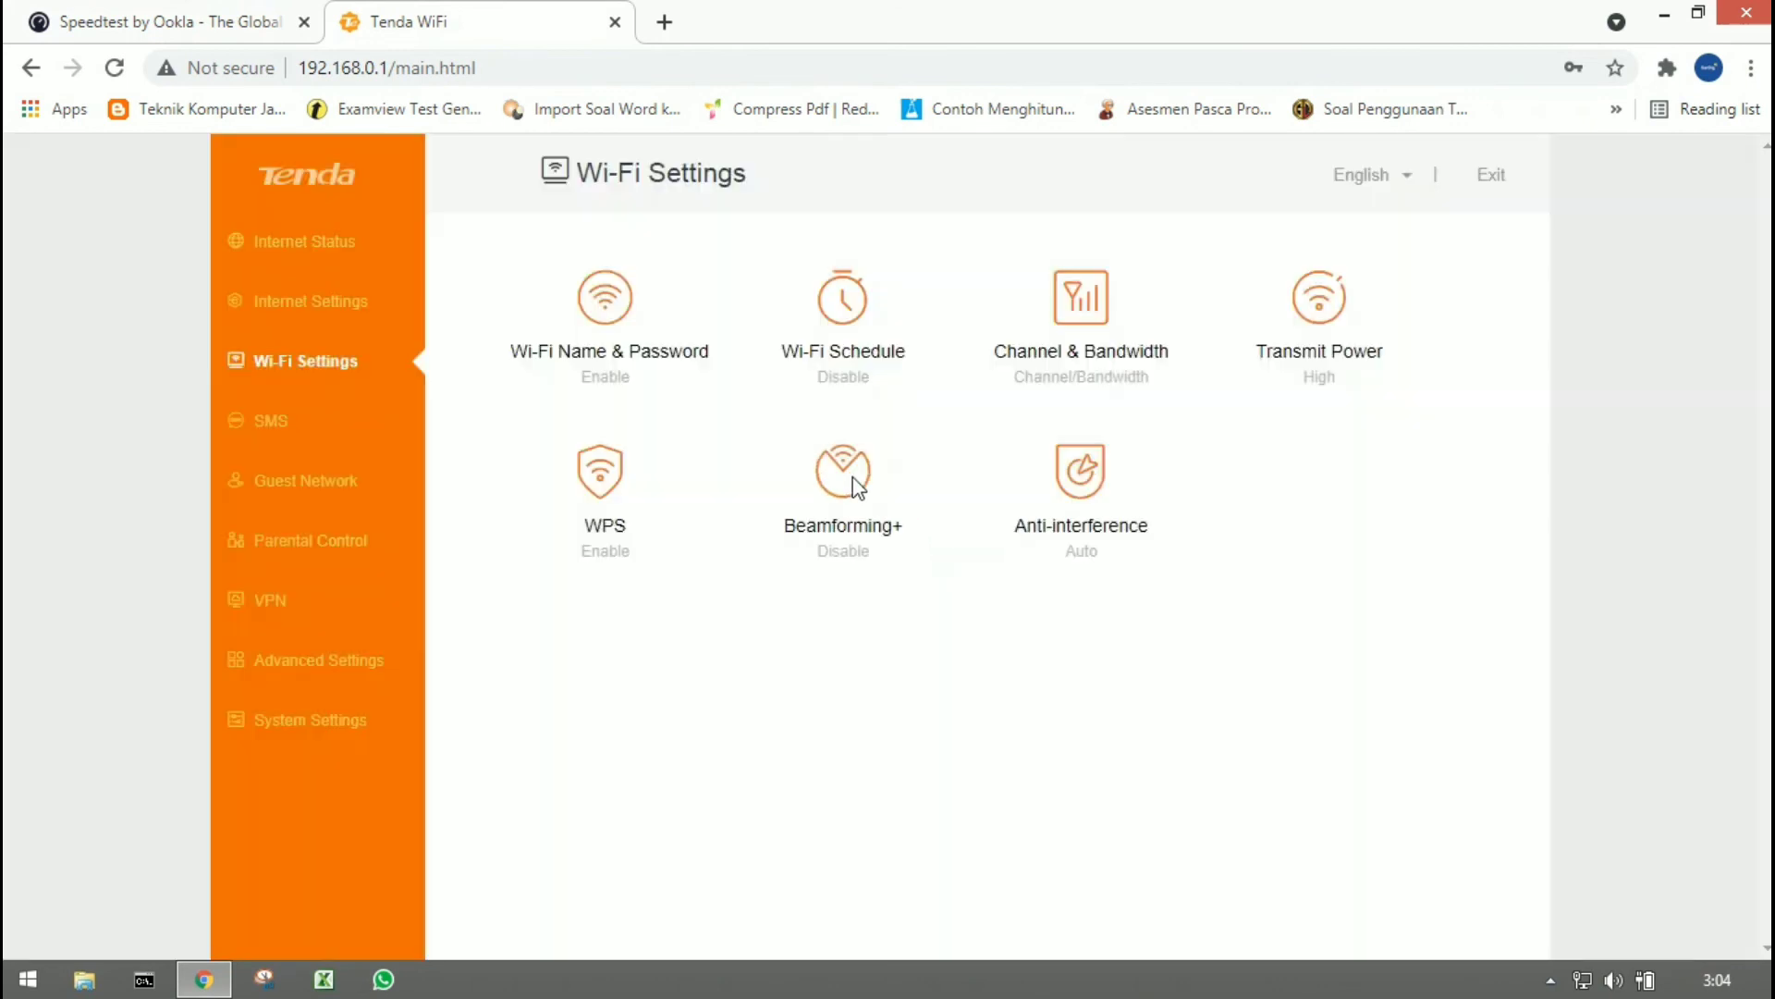
{"action": "left_click", "coordinate": [220, 13]}
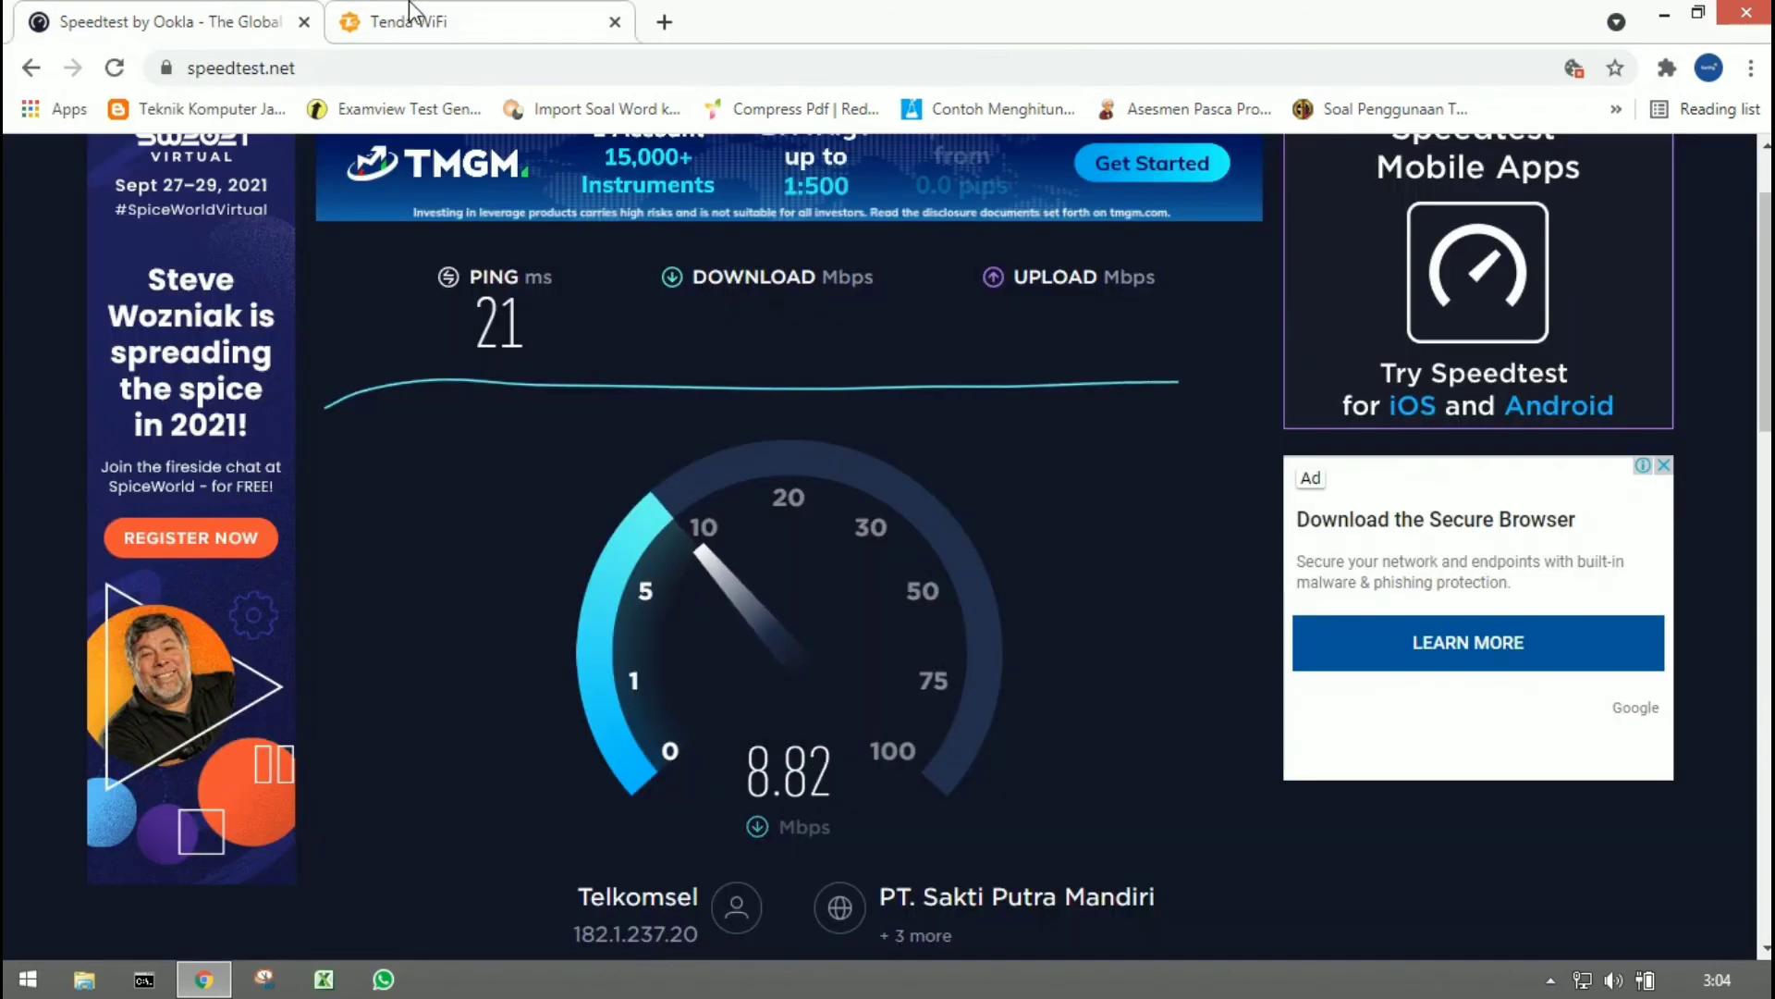